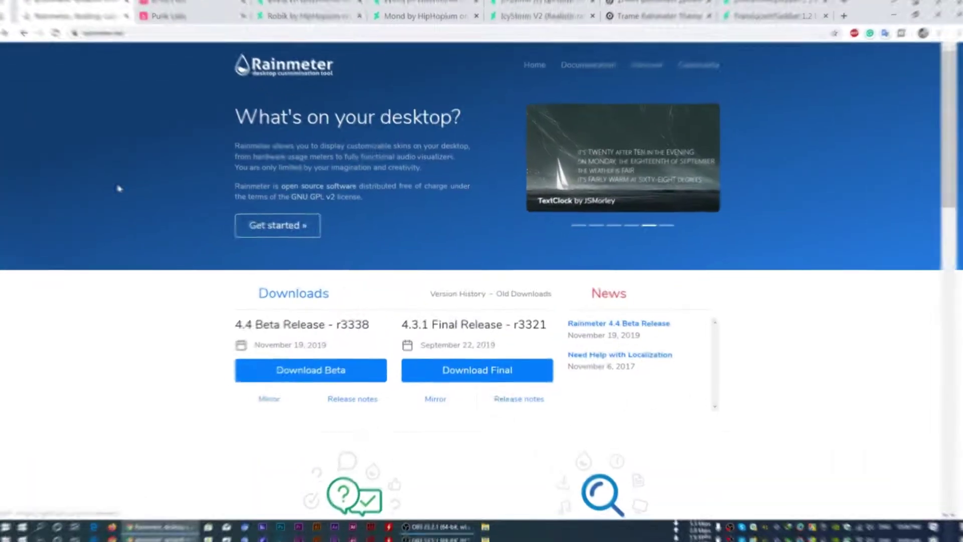
# Review the download pages for RocketDock, Robik, Mond, IcyStorm V2, Trame and TranslucentTaskbar, and minimise the browser.
pyautogui.click(155, 7)
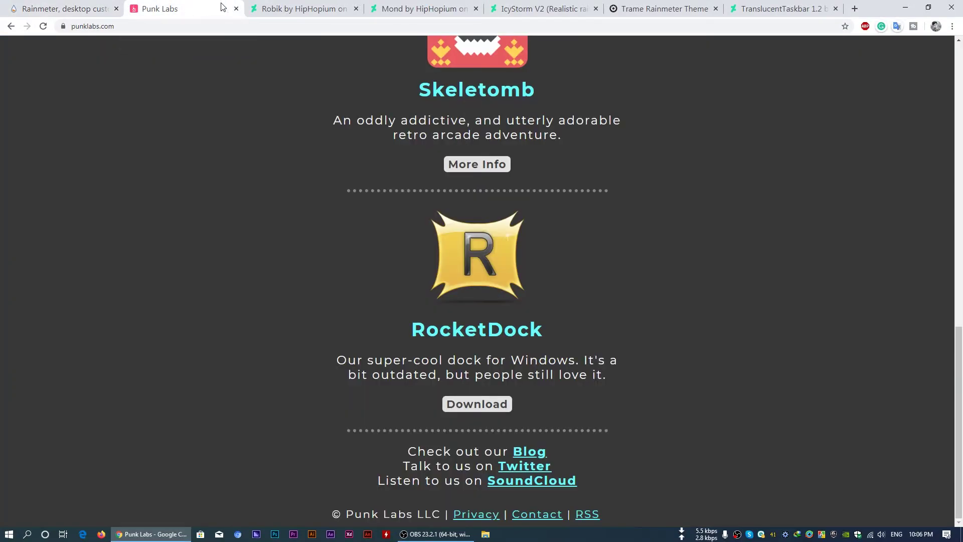
pyautogui.click(306, 7)
pyautogui.click(422, 9)
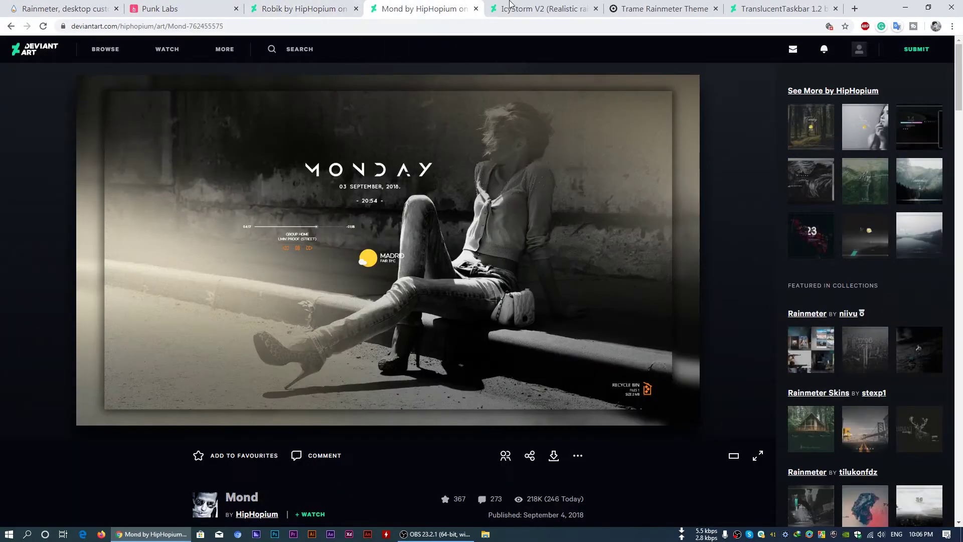
pyautogui.click(543, 7)
pyautogui.click(662, 8)
pyautogui.click(782, 9)
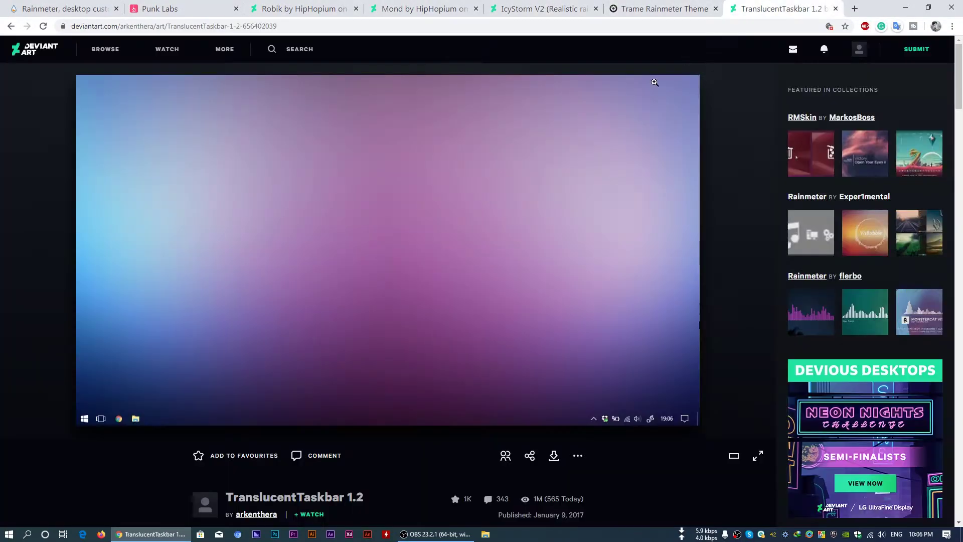
pyautogui.click(906, 7)
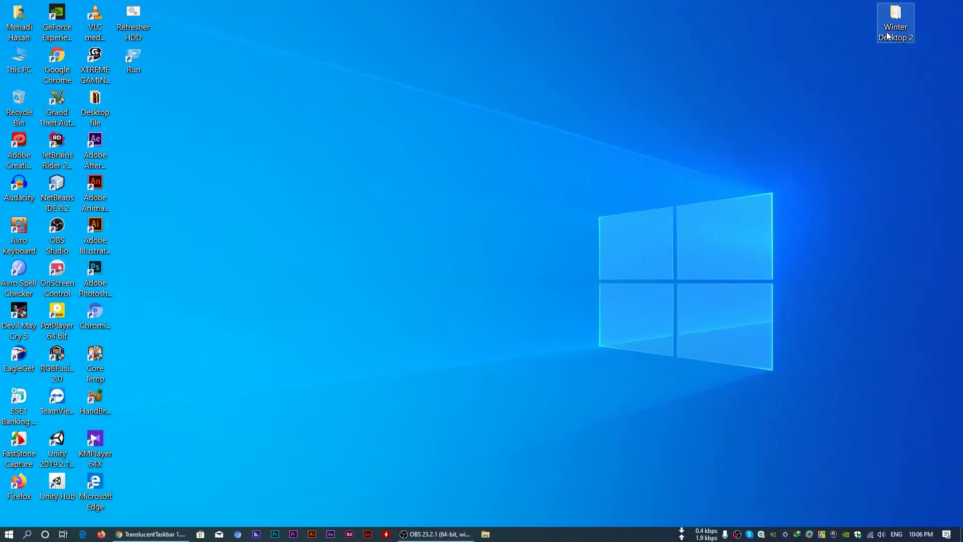
# Set the foggy forest photo from the Wallpaper folder in Winter Desktop 2 as the desktop background and minimise the folder.
pyautogui.doubleClick(897, 20)
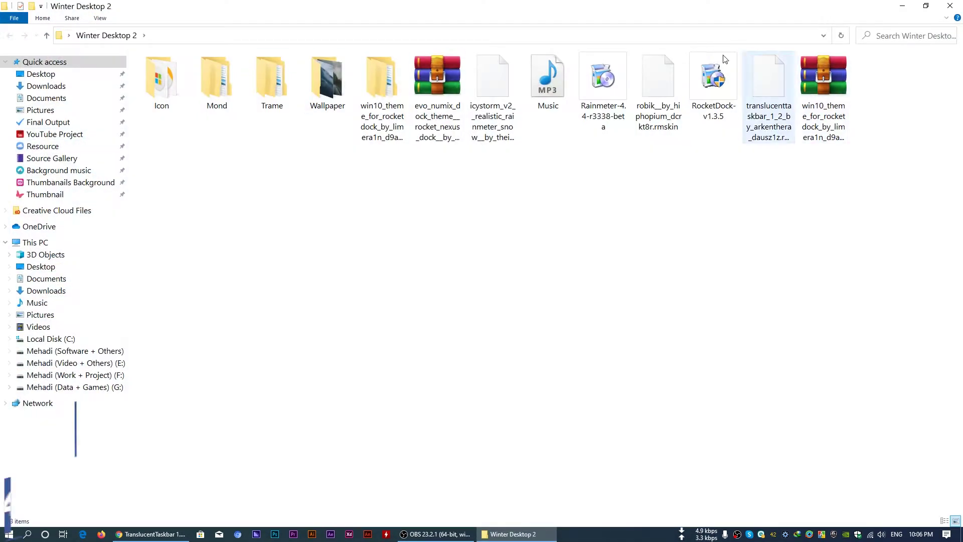
pyautogui.doubleClick(330, 88)
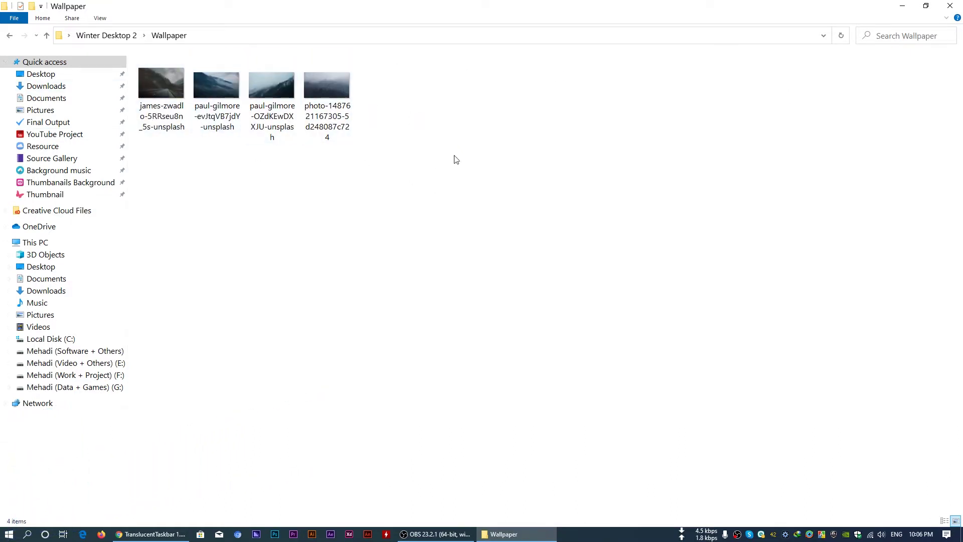
pyautogui.rightClick(331, 87)
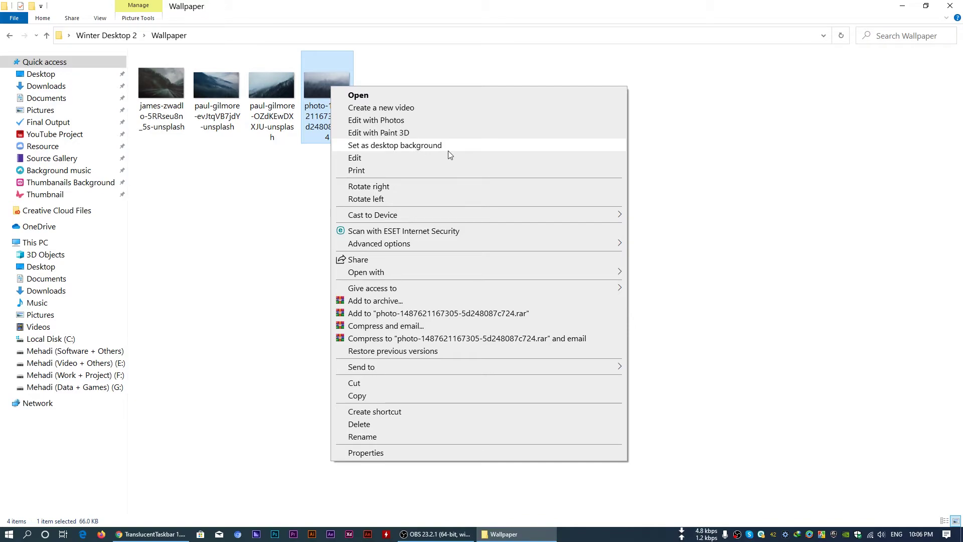
pyautogui.click(388, 145)
pyautogui.click(904, 5)
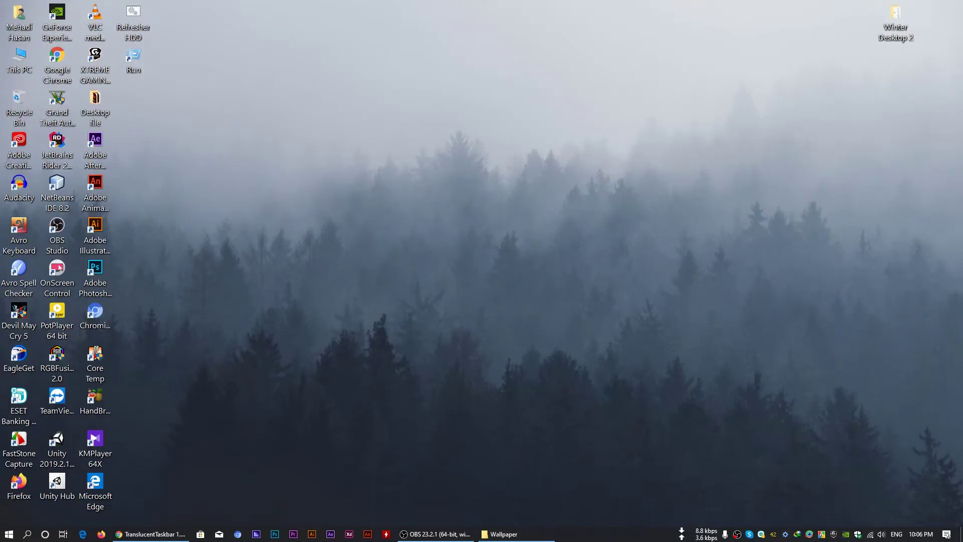
# Set the taskbar location on screen to Top, keeping small taskbar buttons on, and close the settings.
pyautogui.rightClick(617, 539)
pyautogui.click(642, 524)
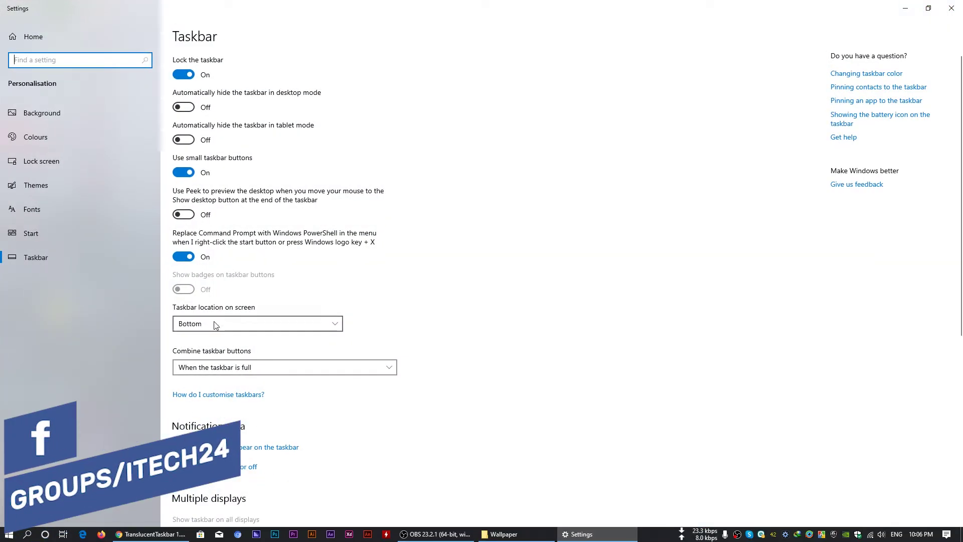
pyautogui.click(212, 323)
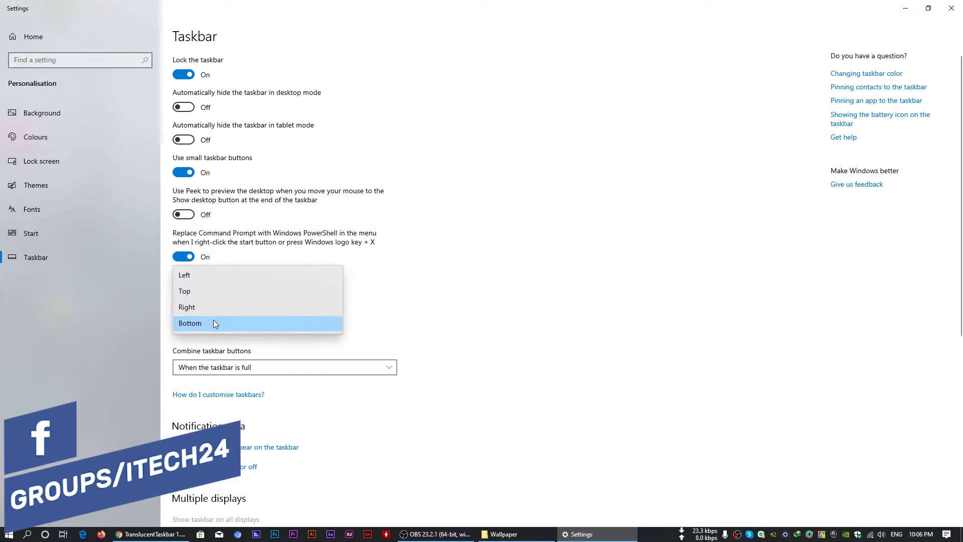
pyautogui.click(189, 293)
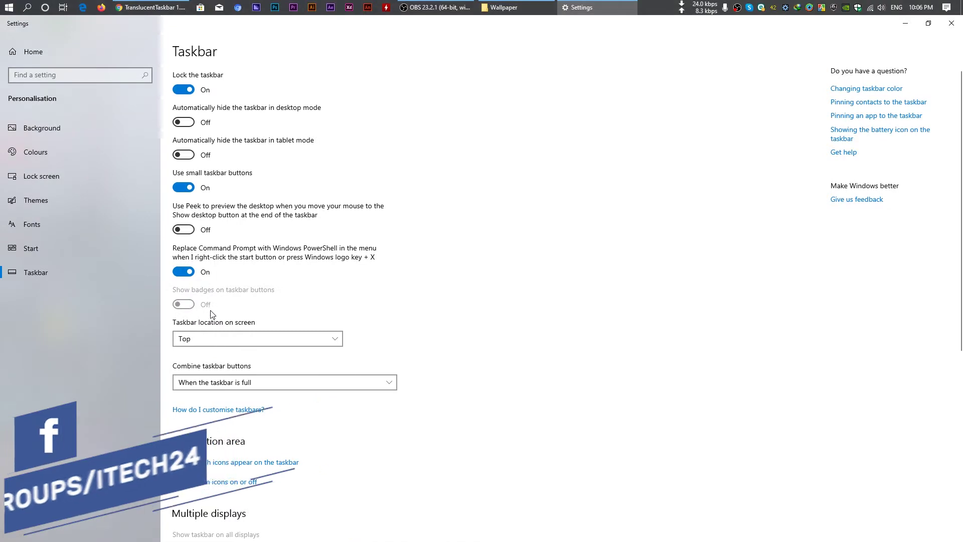
pyautogui.click(181, 188)
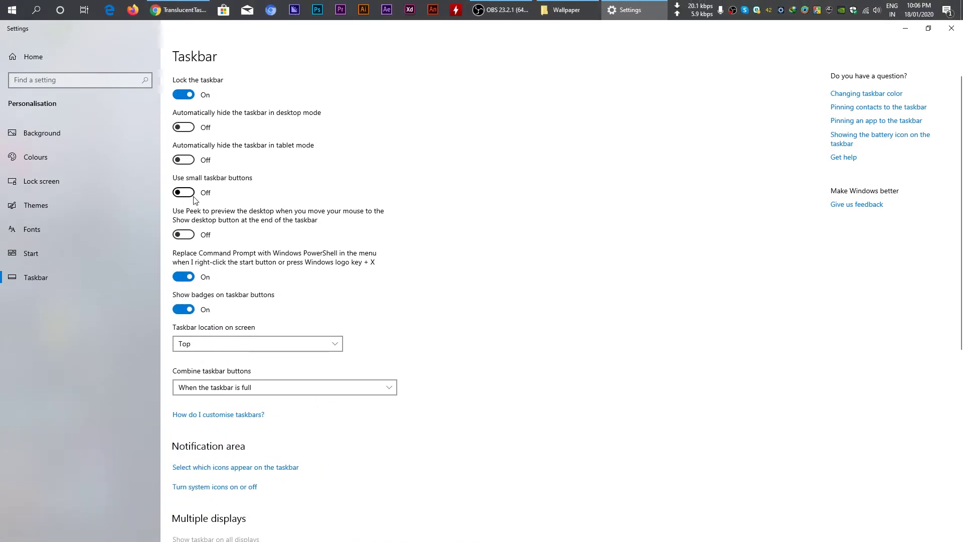
pyautogui.click(187, 194)
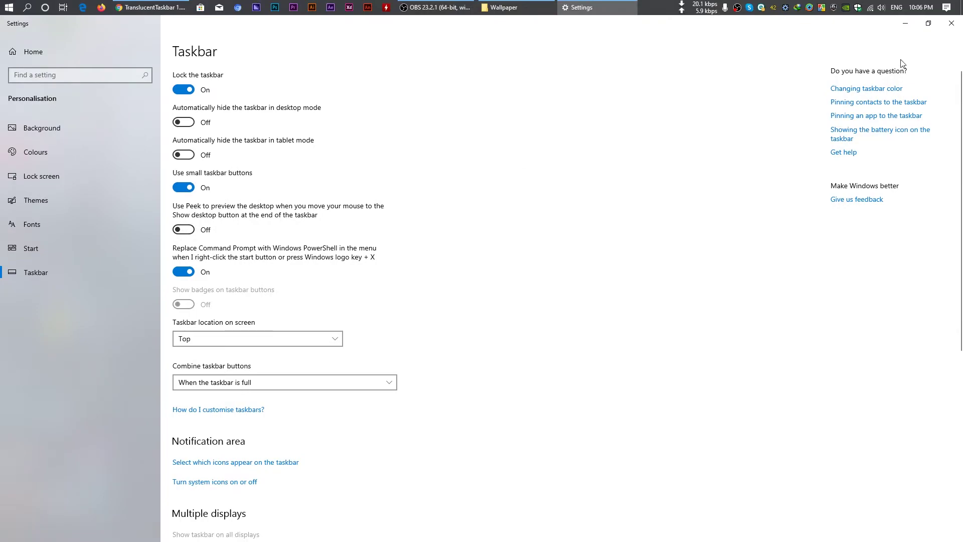
pyautogui.click(950, 24)
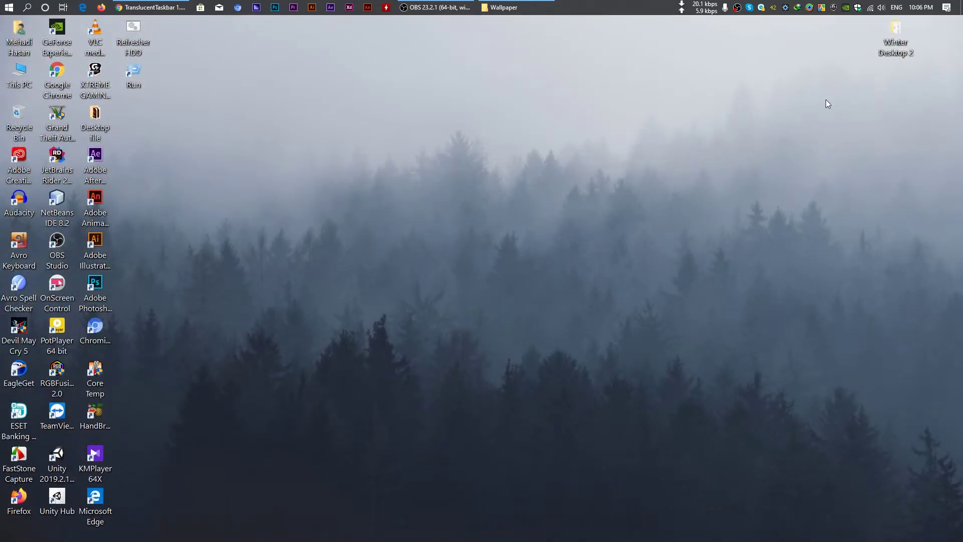
# Install RocketDock v1.3.5 from the Winter Desktop 2 folder, accepting the licence agreement and keeping the default destination folder.
pyautogui.doubleClick(894, 46)
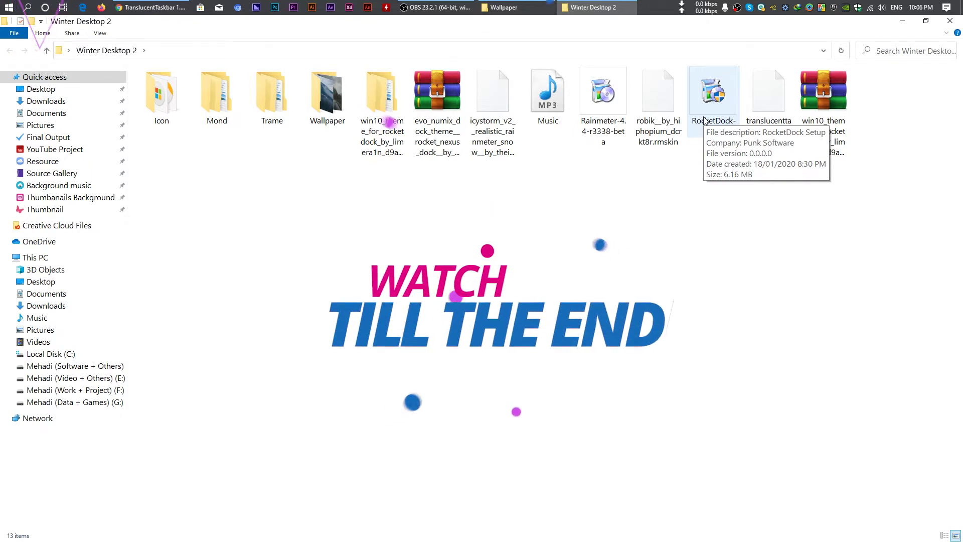
pyautogui.click(716, 99)
pyautogui.click(540, 363)
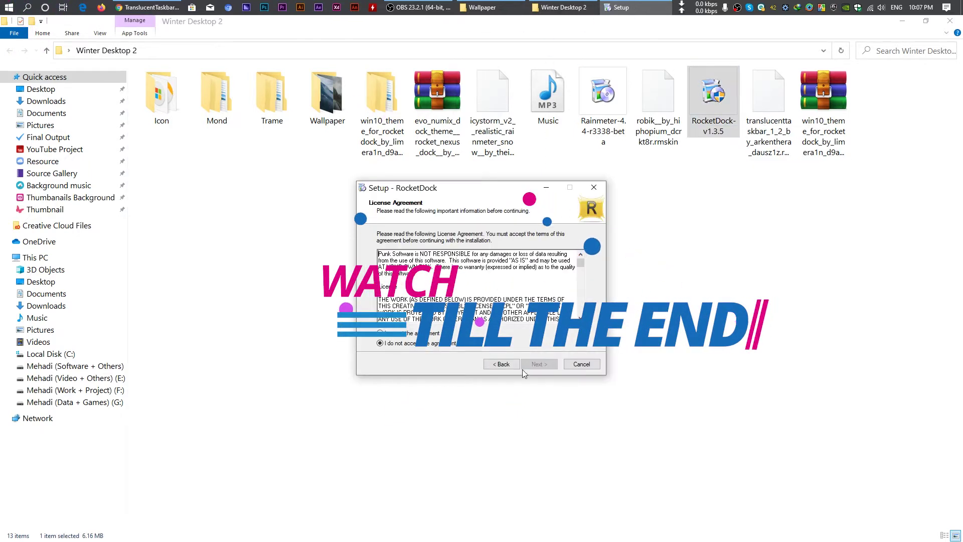
pyautogui.click(534, 366)
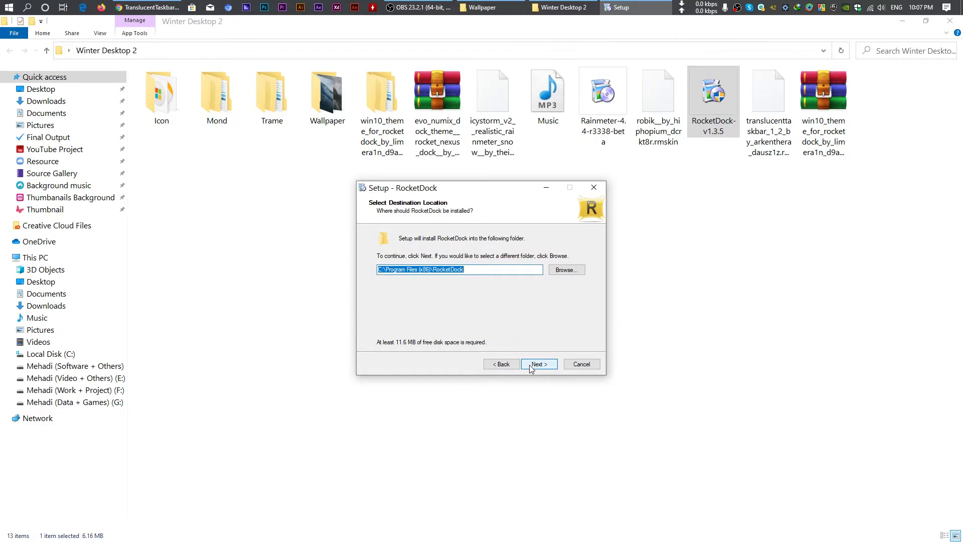
pyautogui.click(532, 368)
pyautogui.click(521, 339)
pyautogui.click(539, 364)
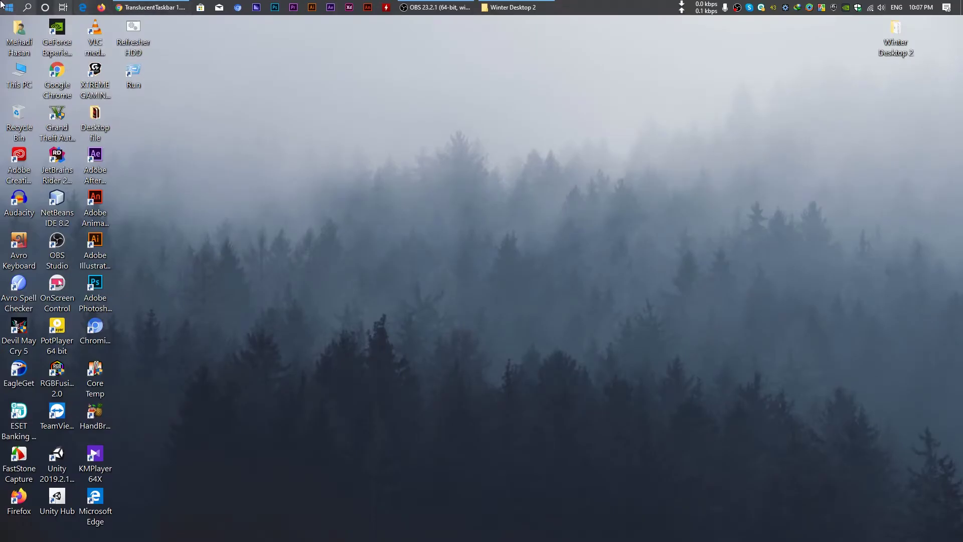
# Launch RocketDock and remove the default shortcuts from the dock, keeping only the user folder and computer icons.
pyautogui.click(4, 6)
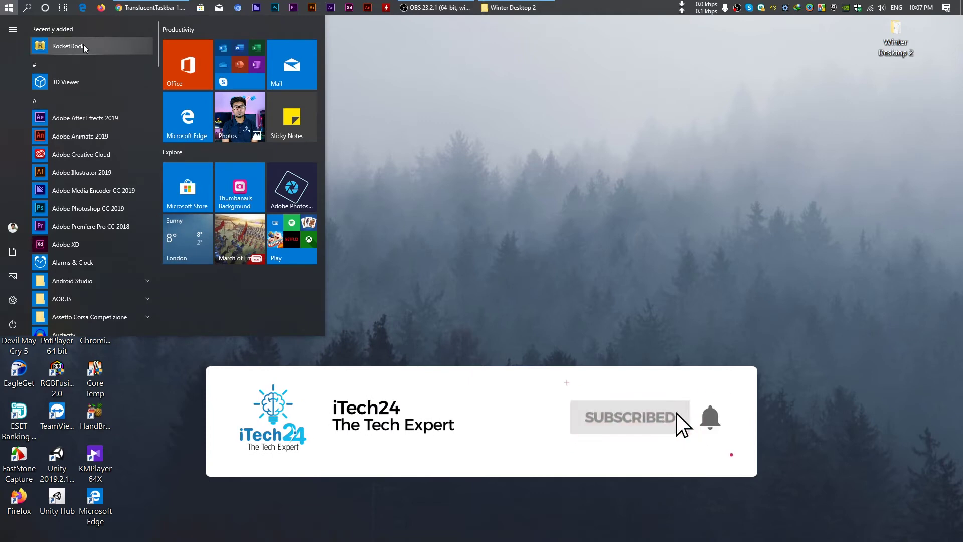
pyautogui.click(74, 46)
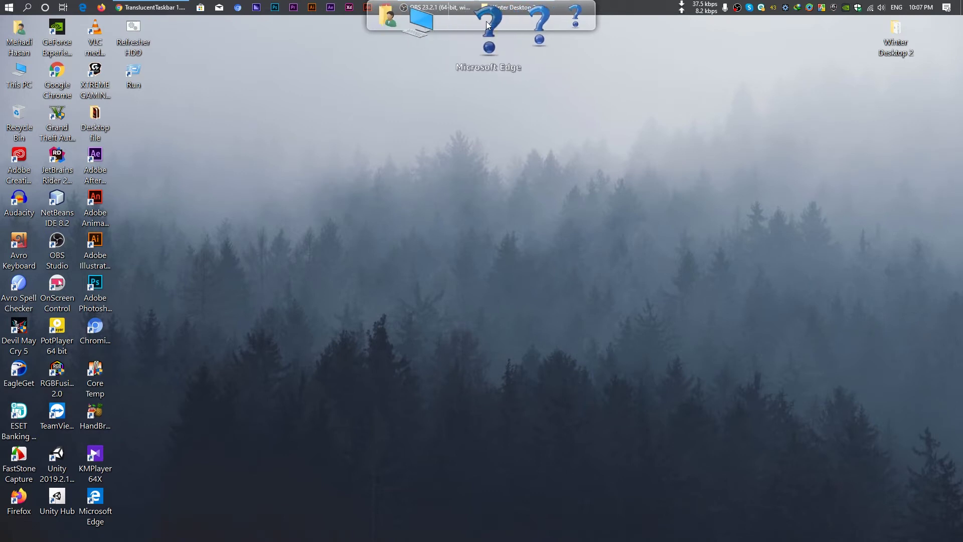
pyautogui.moveTo(487, 23); pyautogui.dragTo(458, 152)
pyautogui.moveTo(517, 7); pyautogui.dragTo(490, 155)
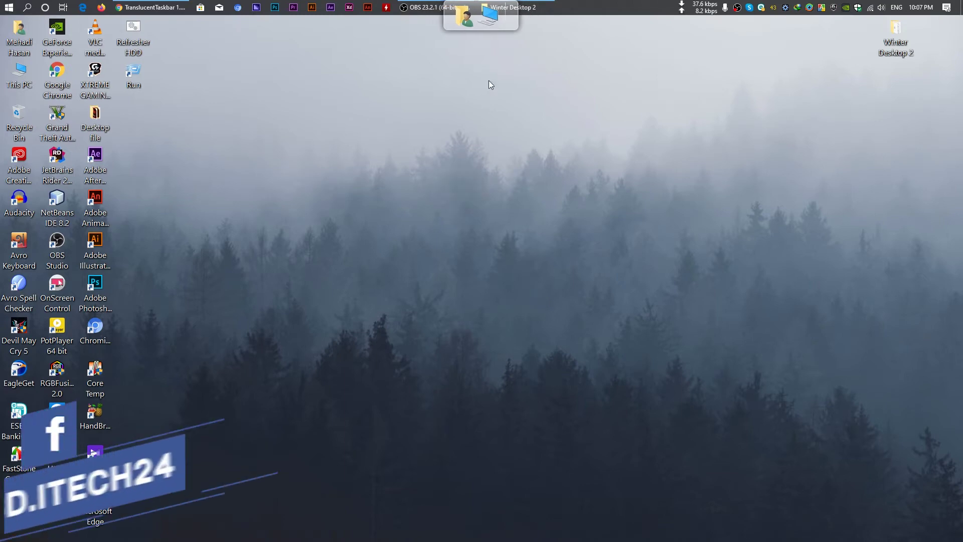
# Set the dock's screen position to Bottom in the Dock Settings and apply it.
pyautogui.rightClick(507, 16)
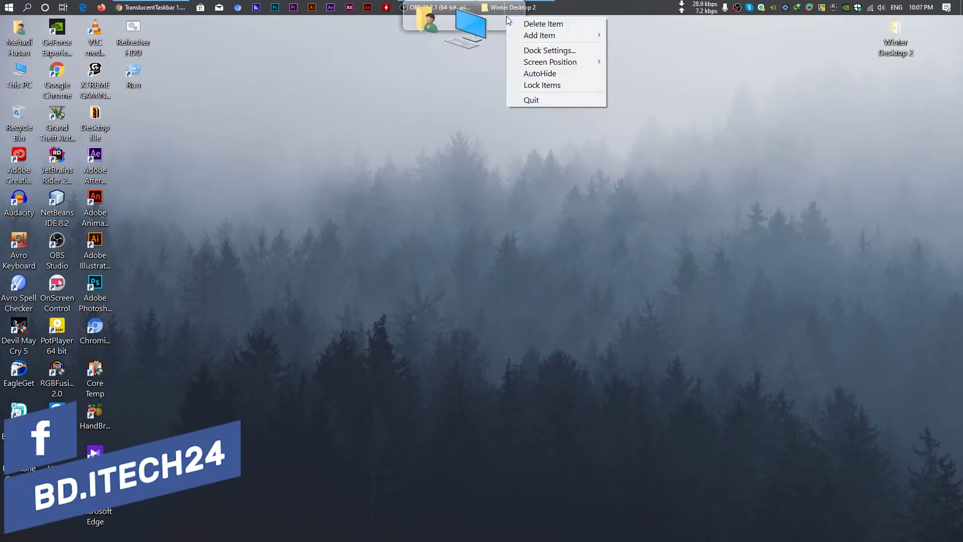
pyautogui.click(548, 51)
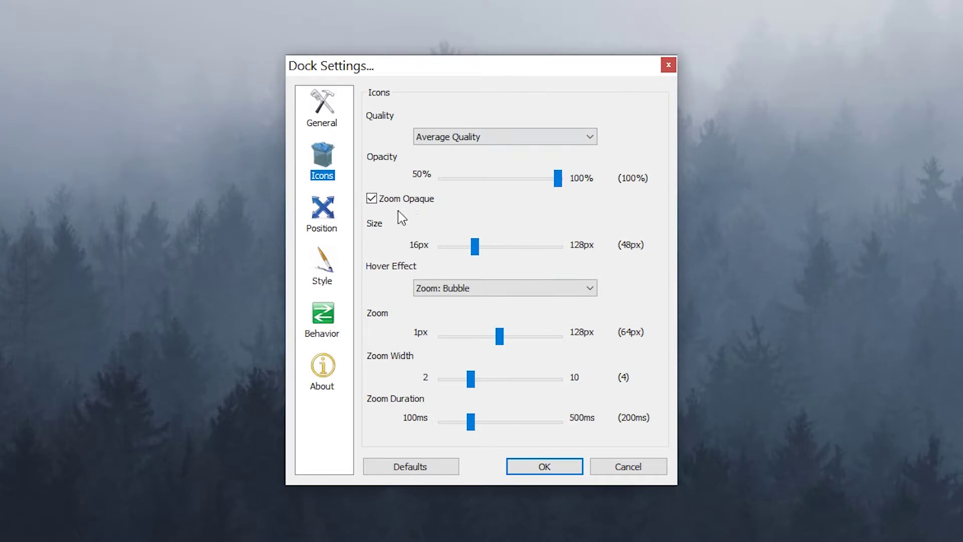
pyautogui.click(325, 213)
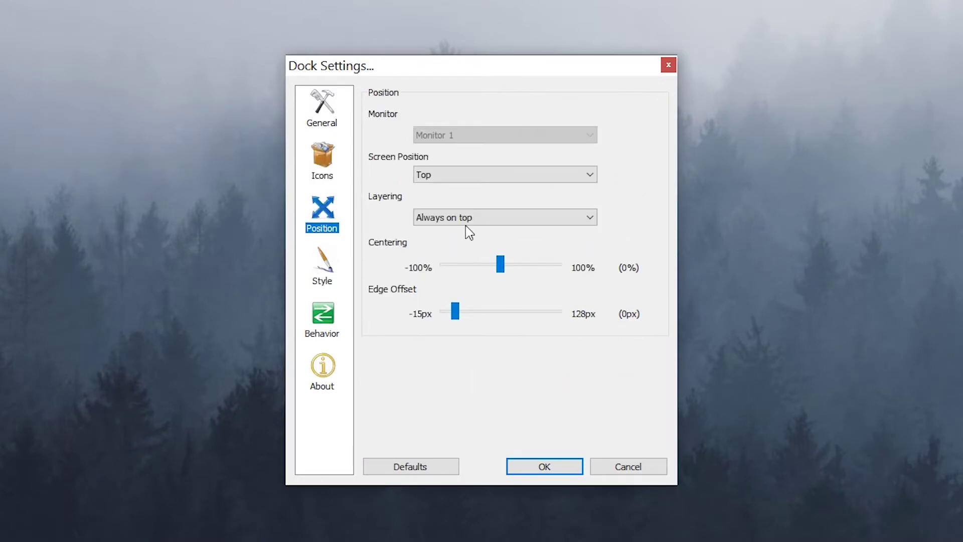
pyautogui.click(469, 174)
pyautogui.click(442, 182)
pyautogui.click(446, 178)
pyautogui.click(446, 194)
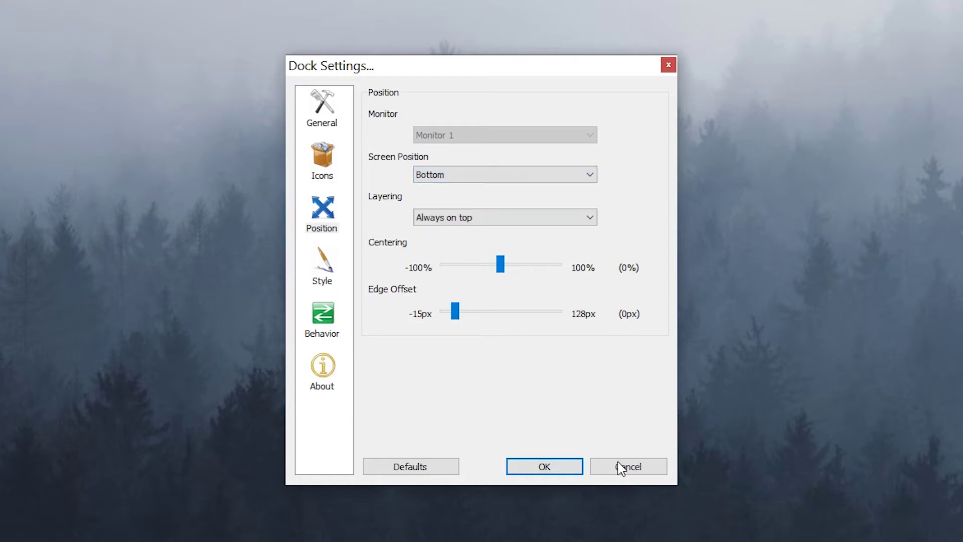
pyautogui.click(546, 466)
# Copy the Win10 Theme folder from the extracted win10_theme_for_rocketdock folder in Winter Desktop 2.
pyautogui.click(512, 4)
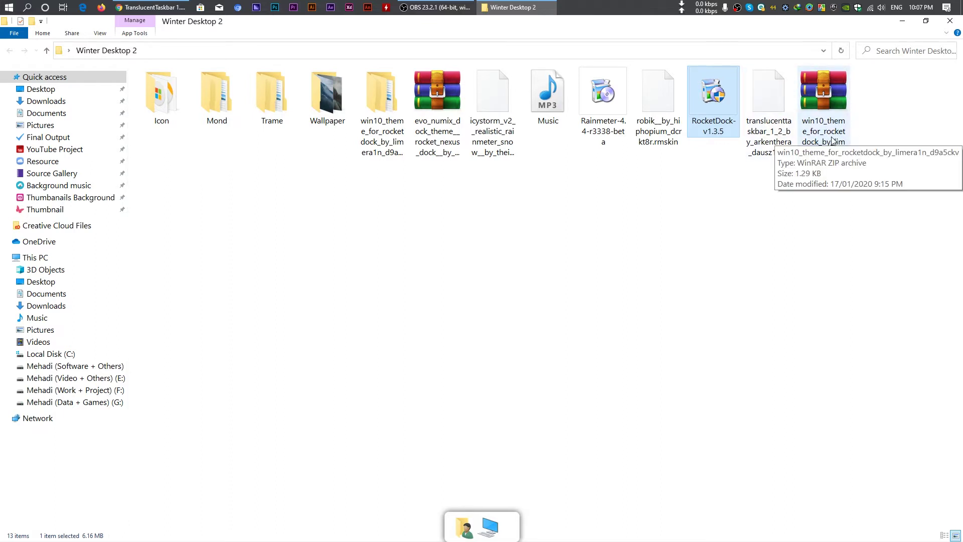
pyautogui.doubleClick(382, 101)
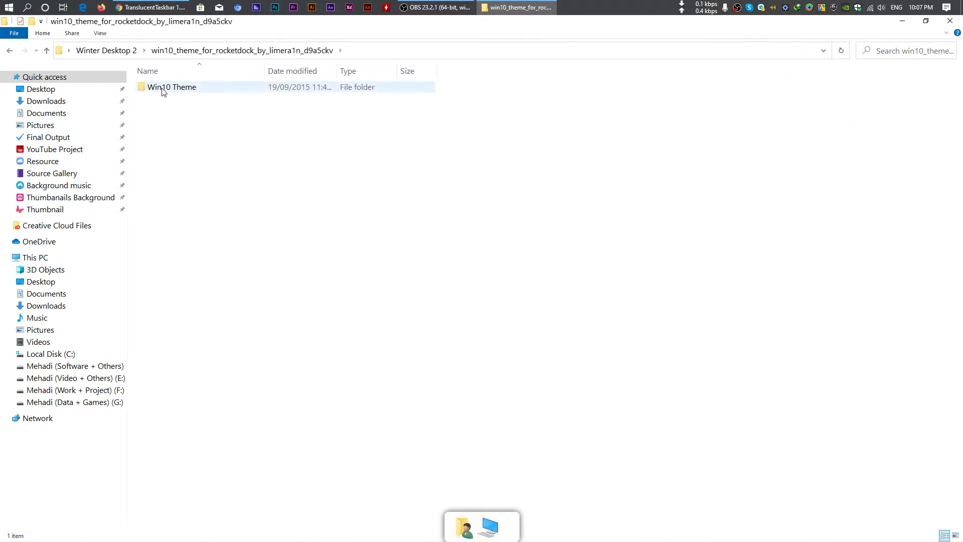
pyautogui.rightClick(173, 92)
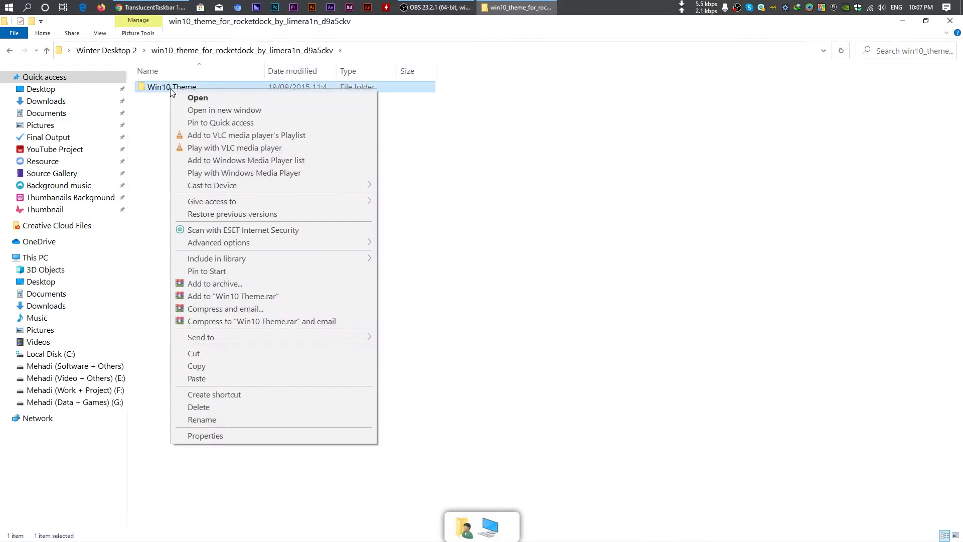
pyautogui.click(183, 366)
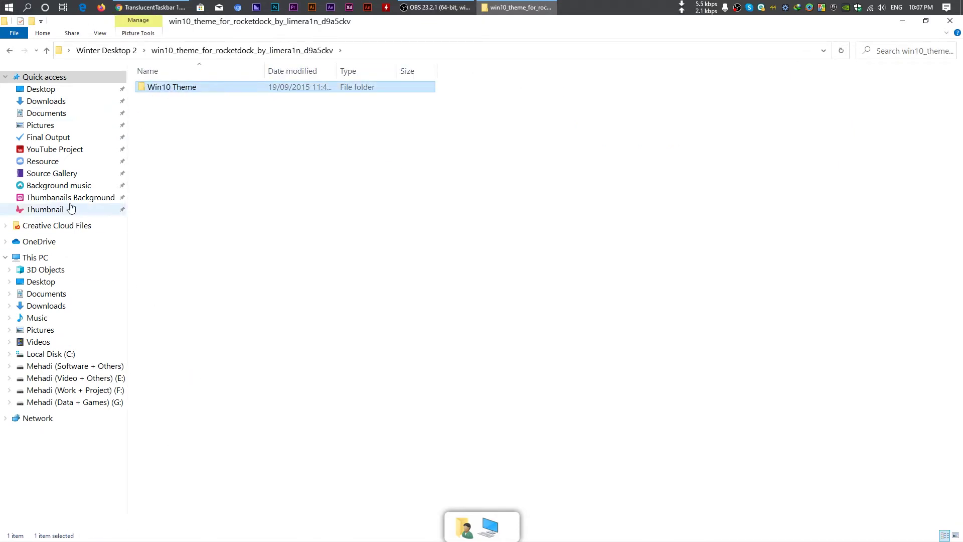
# Paste the Win10 Theme folder into C:\Program Files (x86)\RocketDock\Skins.
pyautogui.click(70, 355)
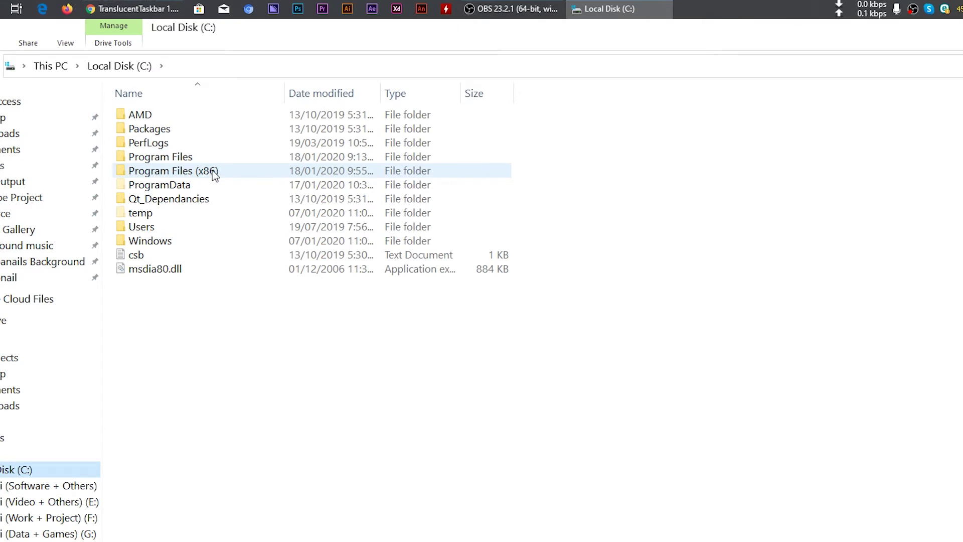
pyautogui.doubleClick(214, 173)
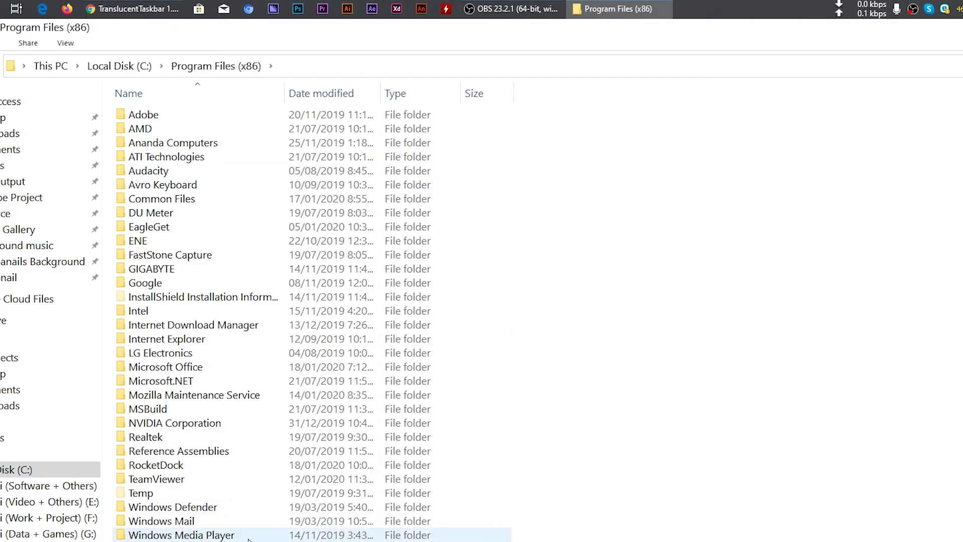
pyautogui.doubleClick(153, 466)
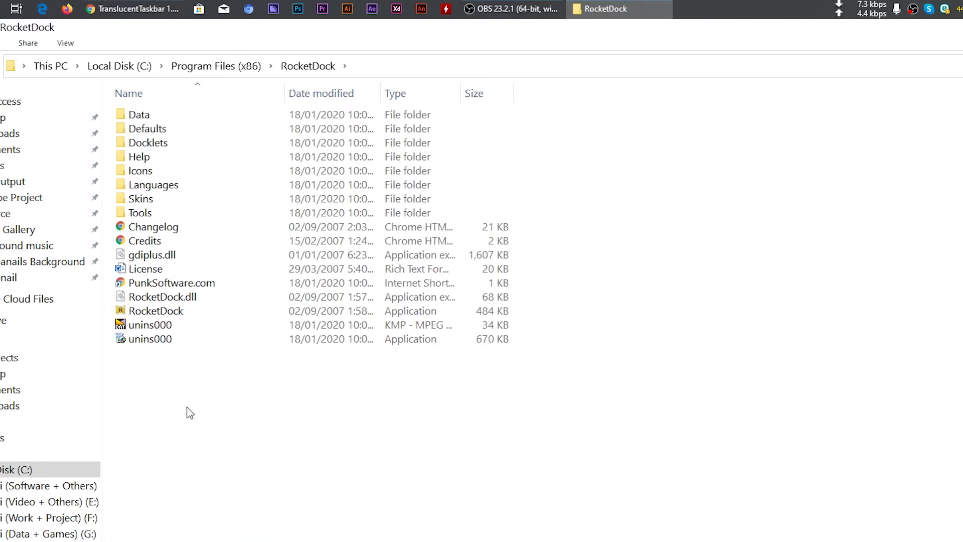
pyautogui.doubleClick(140, 199)
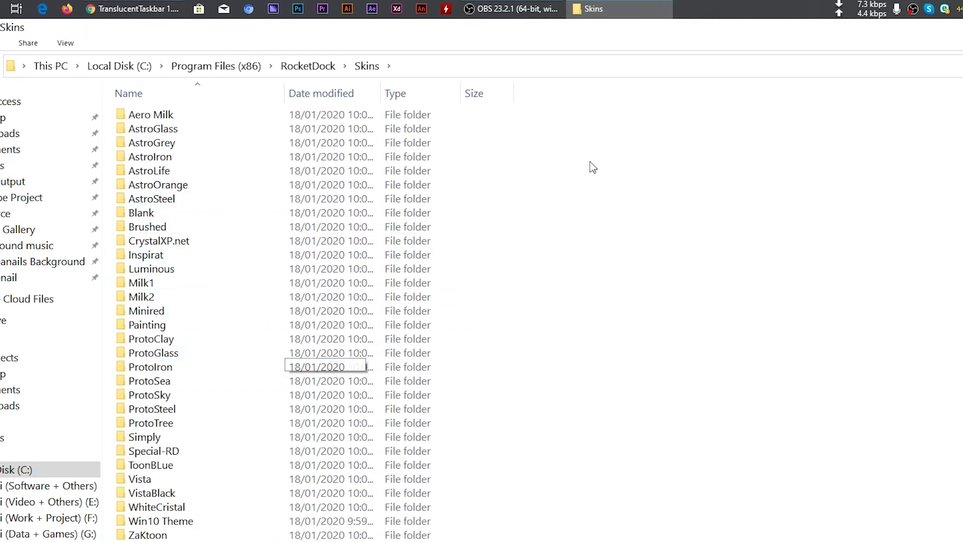
pyautogui.rightClick(582, 206)
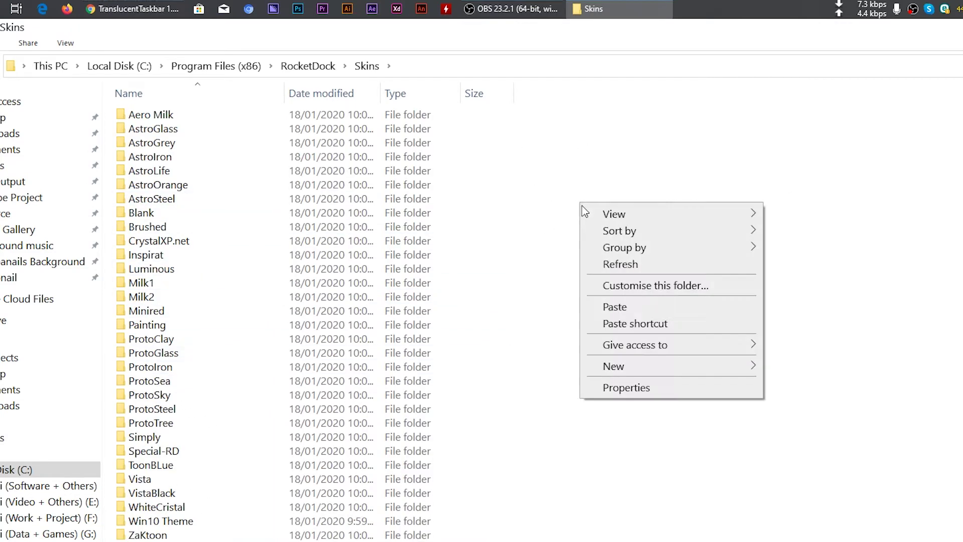
pyautogui.click(630, 310)
pyautogui.click(613, 389)
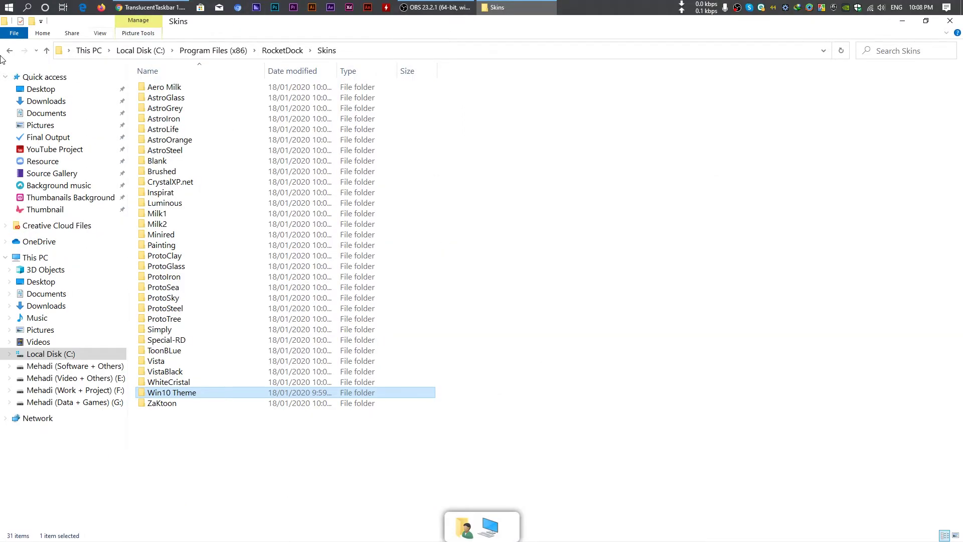
# Extract the evo_numix_dock_theme archive in the Winter Desktop 2 folder on the desktop into its own folder.
pyautogui.click(41, 90)
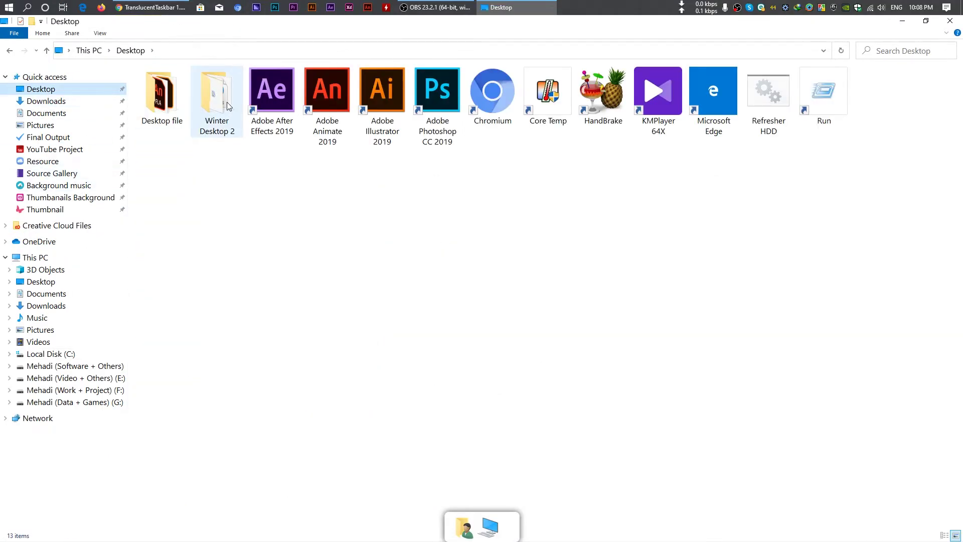
pyautogui.doubleClick(217, 107)
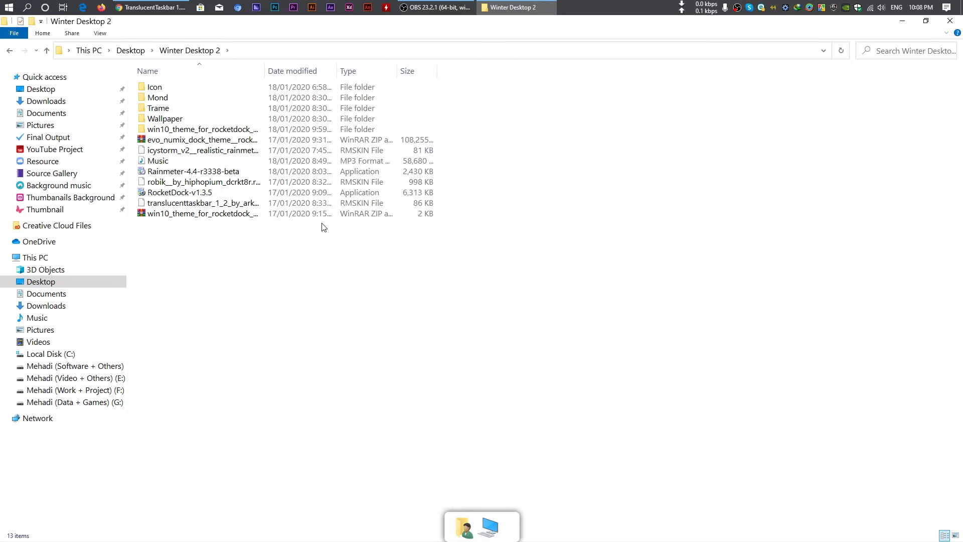
pyautogui.rightClick(174, 141)
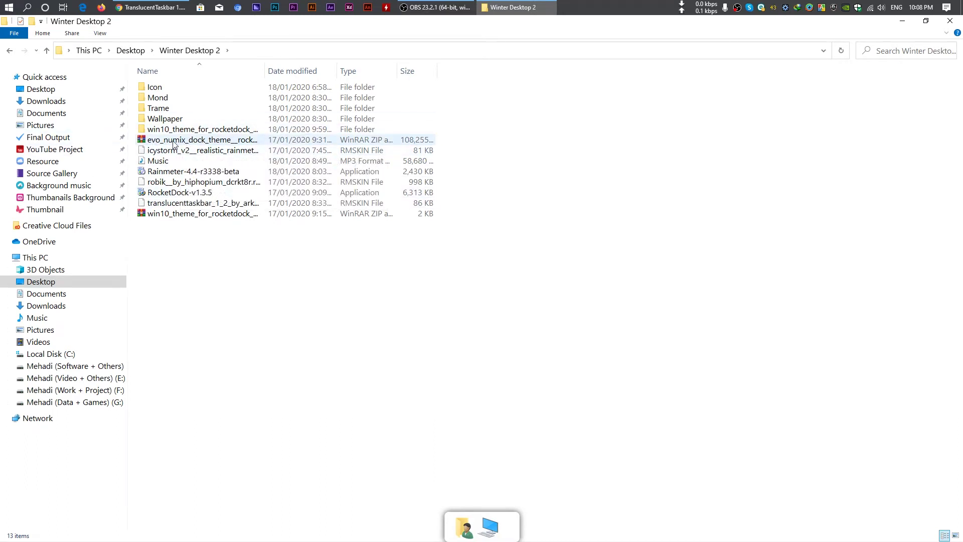
pyautogui.click(267, 201)
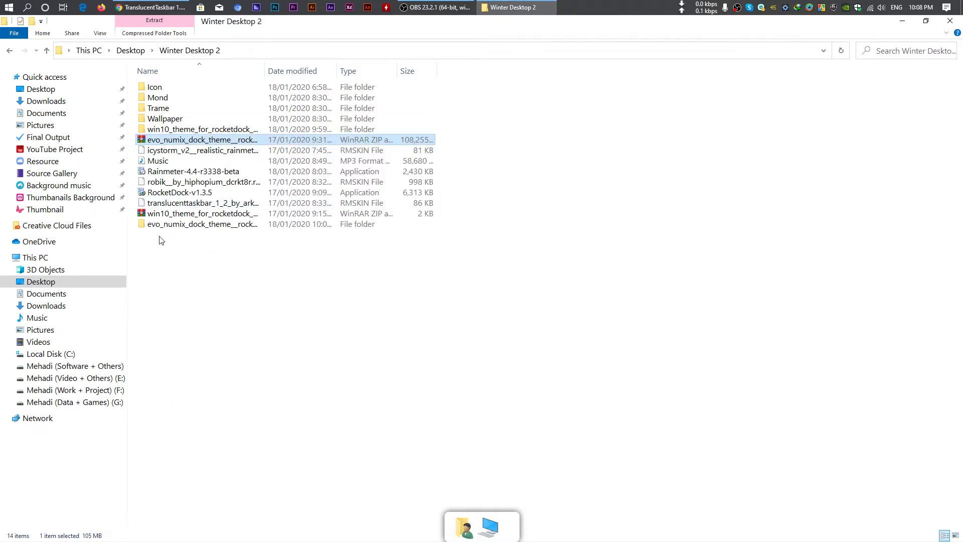
# Copy the numix-circle-ico-all folder from evo_numix_dock_theme inside the extracted archive folder.
pyautogui.doubleClick(212, 227)
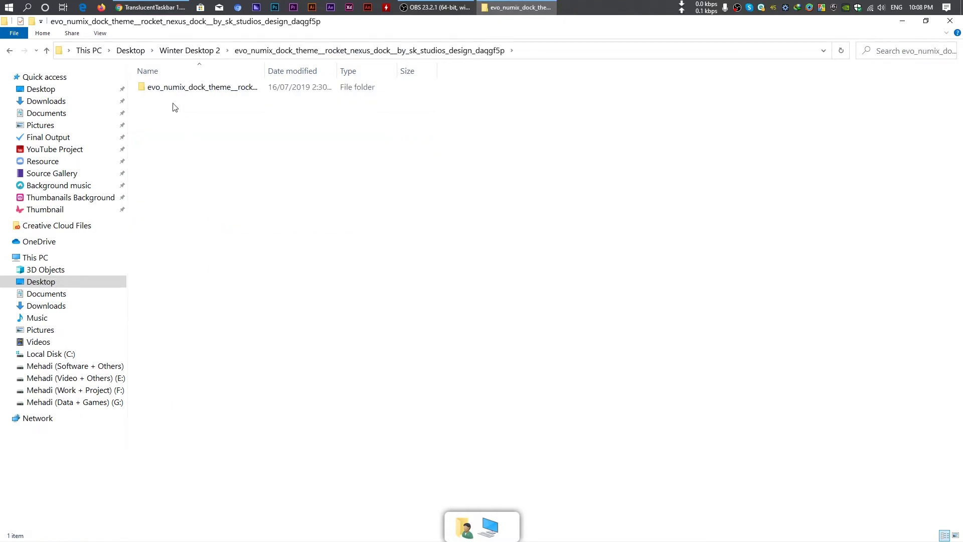
pyautogui.doubleClick(180, 89)
pyautogui.doubleClick(180, 88)
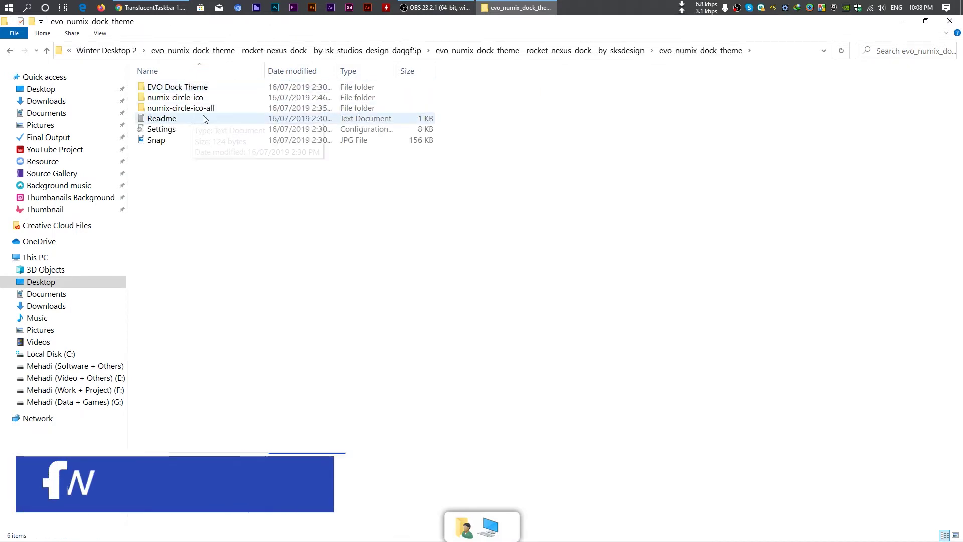
pyautogui.rightClick(195, 111)
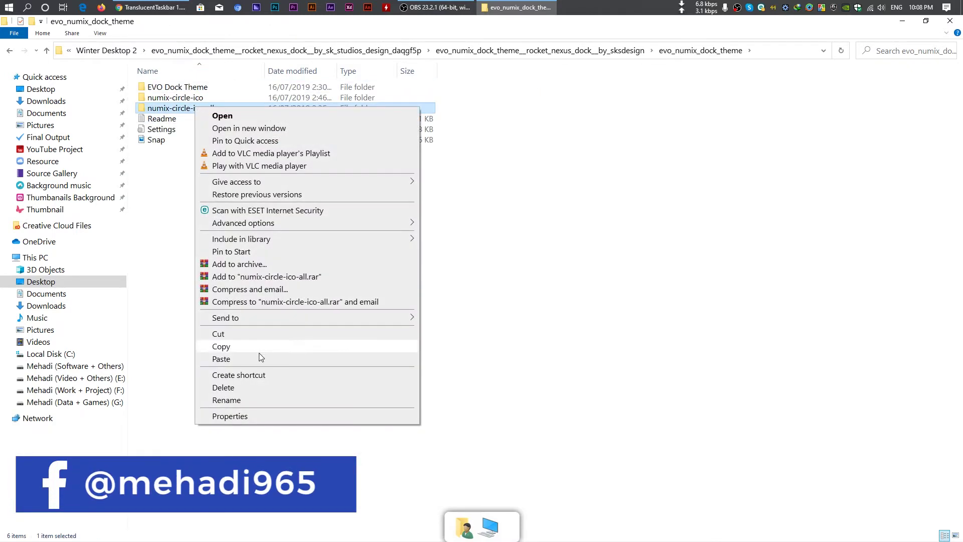
pyautogui.click(232, 355)
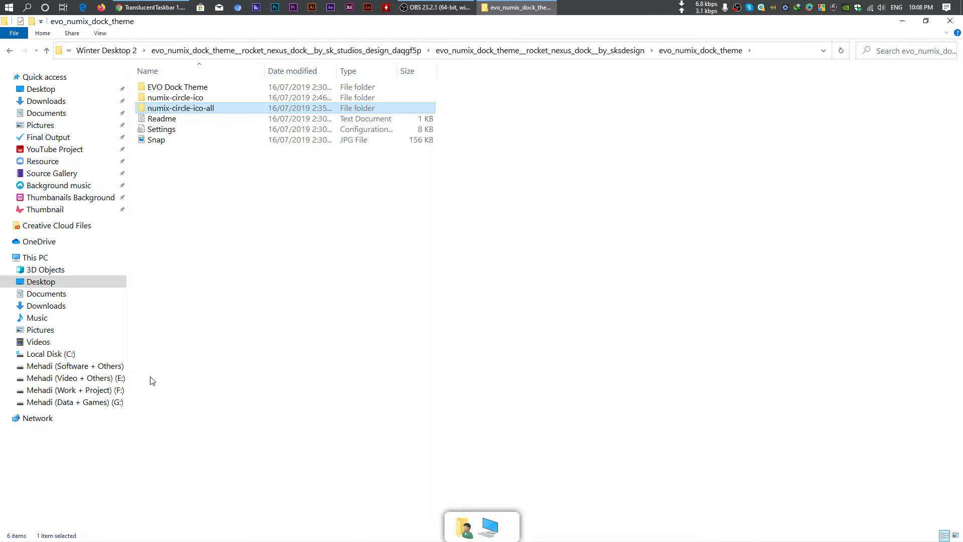
# Paste the numix-circle-ico-all folder into C:\Program Files (x86)\RocketDock\Icons, granting administrator permission.
pyautogui.click(55, 354)
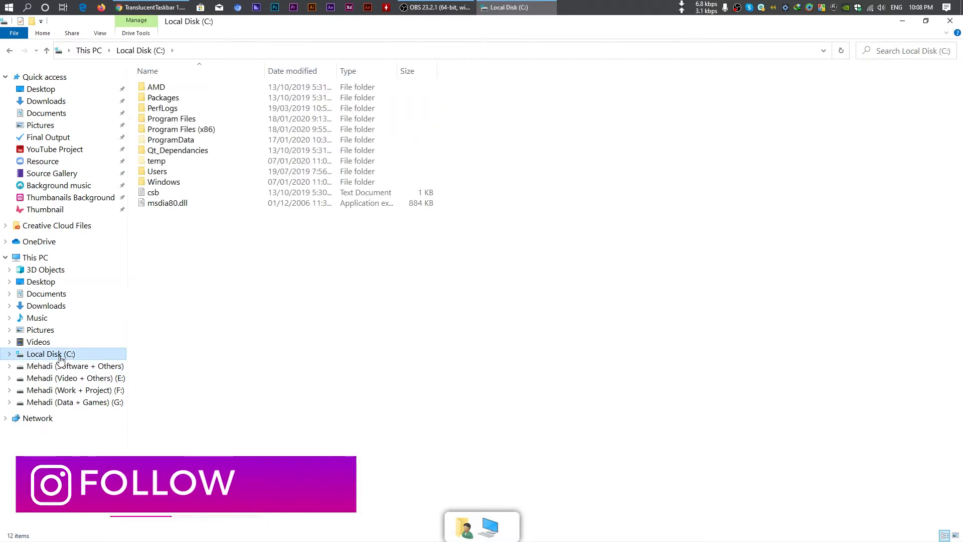
pyautogui.doubleClick(221, 129)
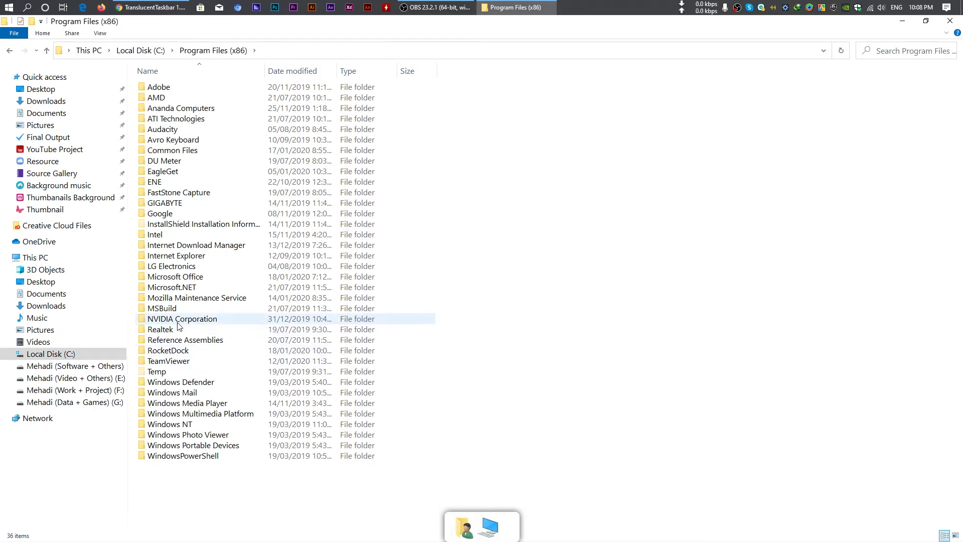
pyautogui.doubleClick(169, 353)
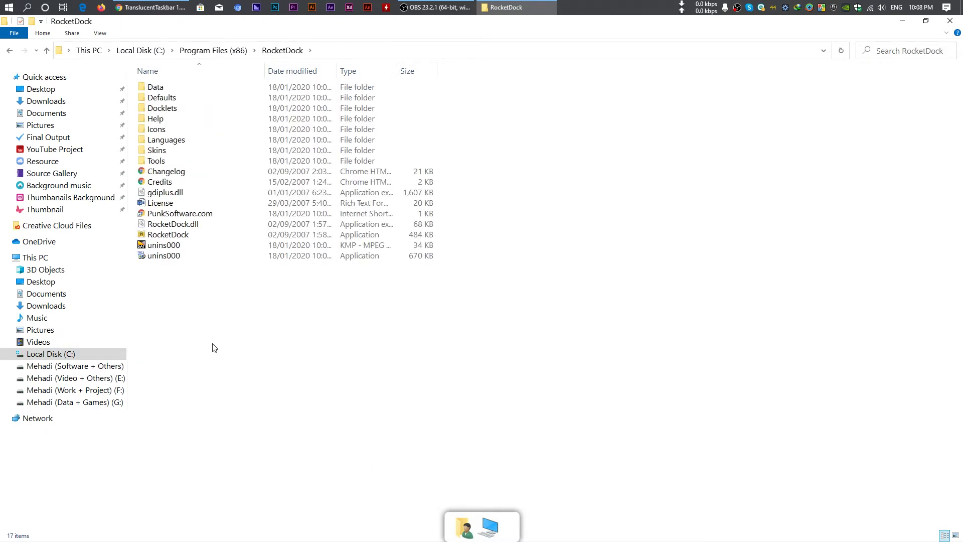
pyautogui.doubleClick(171, 130)
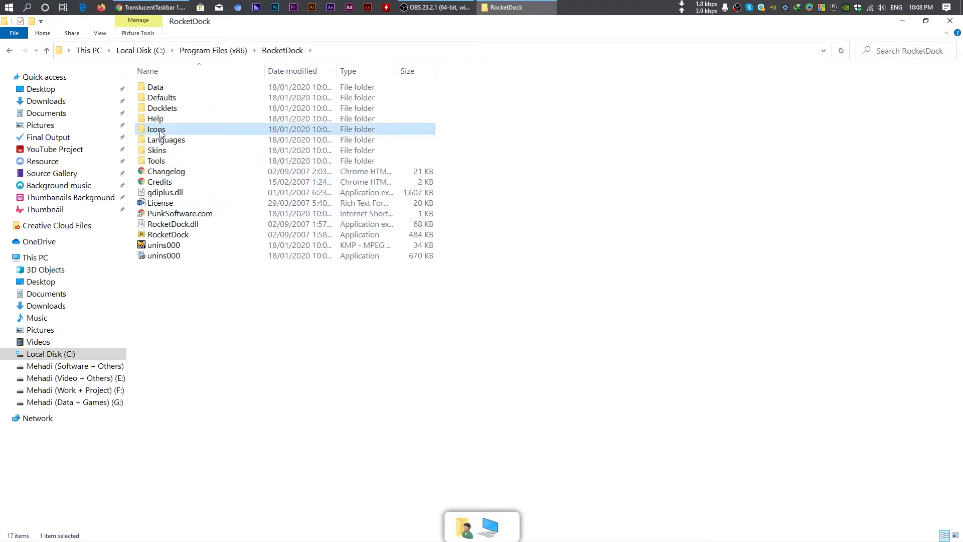
pyautogui.rightClick(409, 307)
pyautogui.click(434, 381)
pyautogui.click(454, 218)
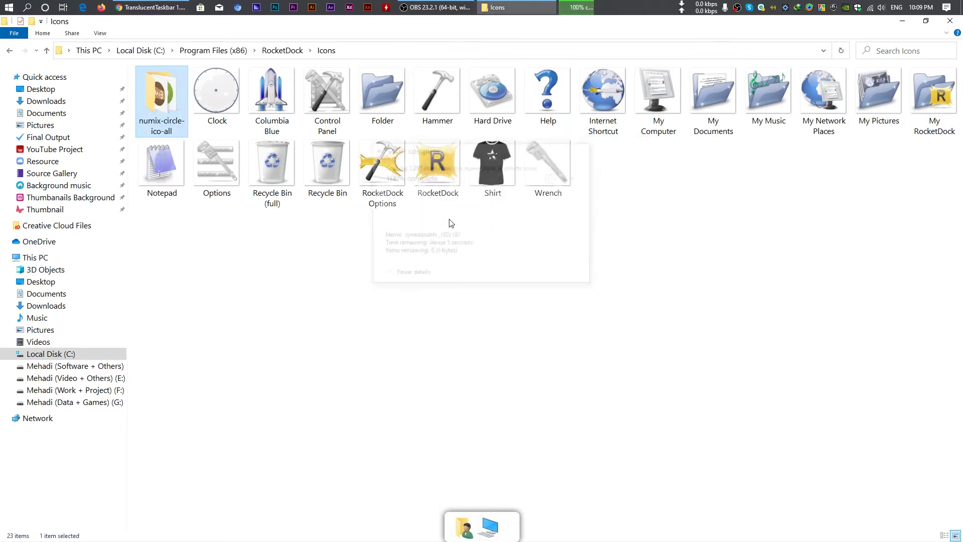
# Look through the icons in the pasted numix-circle-ico-all folder and return to the Icons folder.
pyautogui.doubleClick(180, 101)
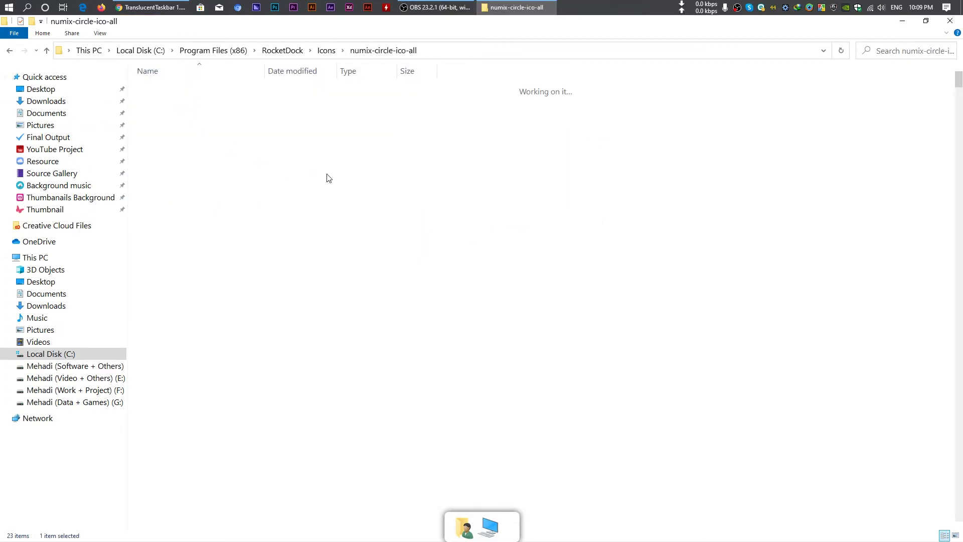
pyautogui.scroll(-5, 407, 248)
pyautogui.scroll(-20, 408, 248)
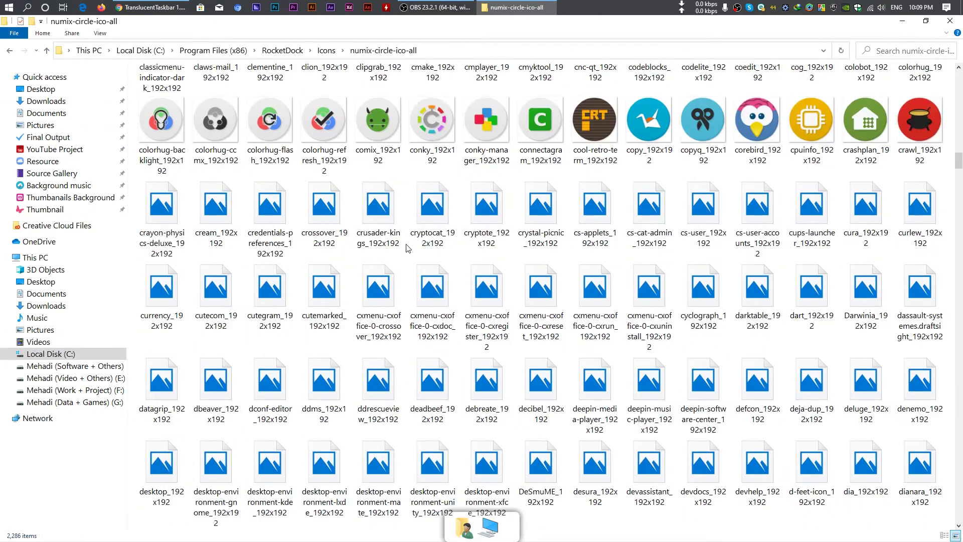
pyautogui.scroll(-20, 408, 247)
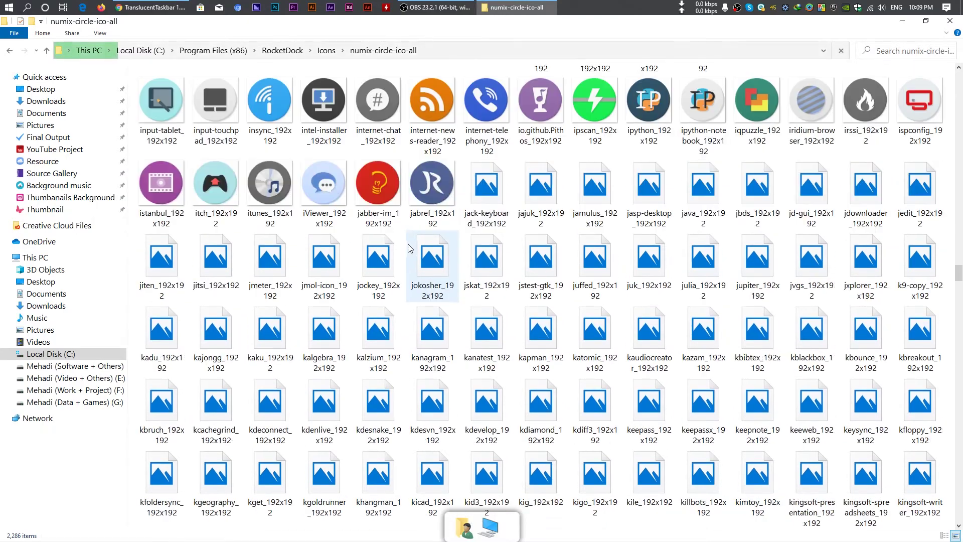
pyautogui.scroll(-20, 408, 244)
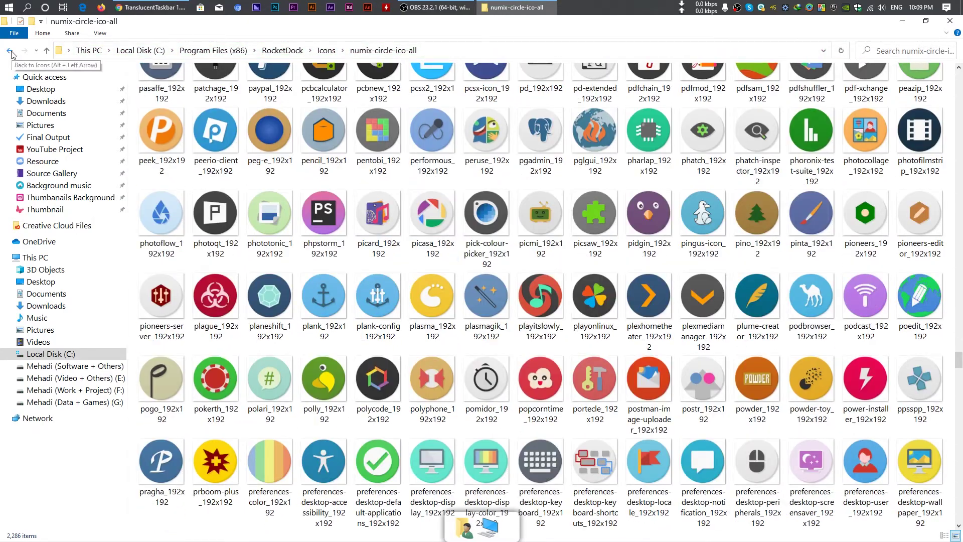
pyautogui.click(10, 50)
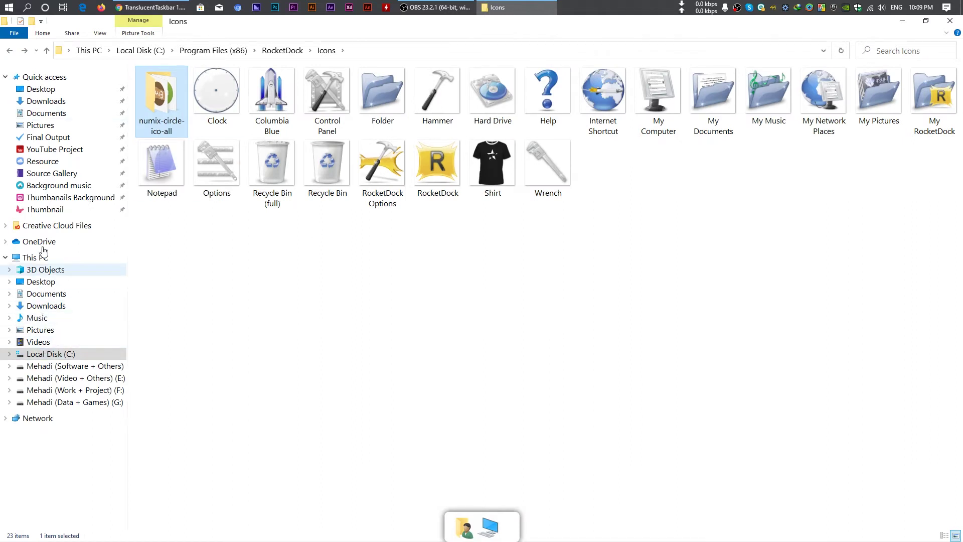
# Copy the Icon folder from Winter Desktop 2 on the desktop.
pyautogui.click(43, 91)
pyautogui.doubleClick(216, 95)
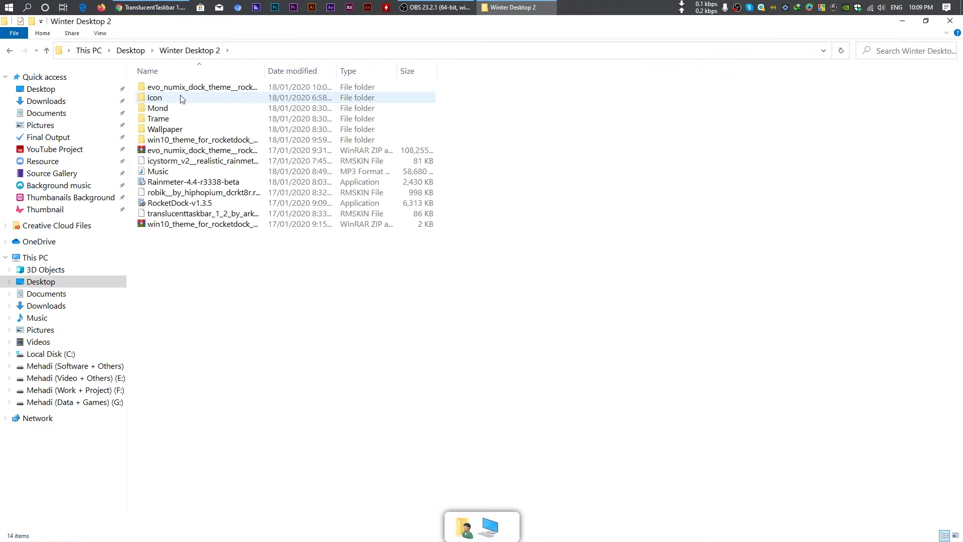
pyautogui.click(162, 98)
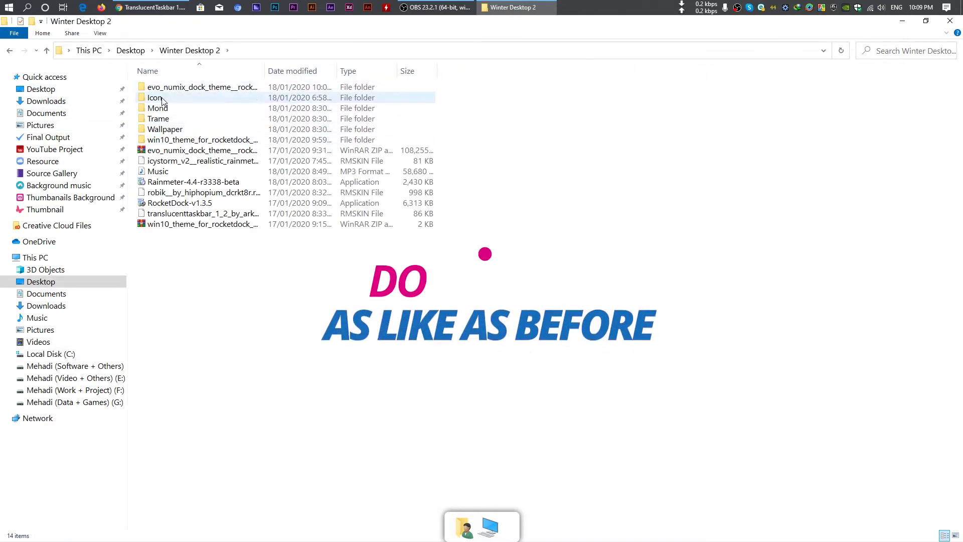
pyautogui.rightClick(162, 99)
pyautogui.click(188, 338)
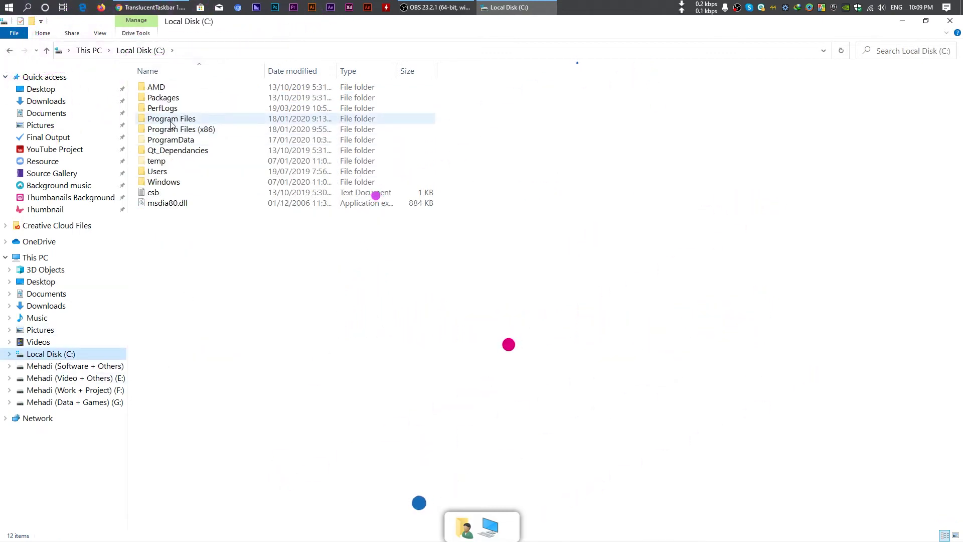
# Paste the Icon folder into C:\Program Files (x86)\RocketDock\Icons with administrator permission and close the file window.
pyautogui.doubleClick(171, 130)
pyautogui.doubleClick(165, 350)
pyautogui.doubleClick(158, 129)
pyautogui.rightClick(400, 269)
pyautogui.click(430, 346)
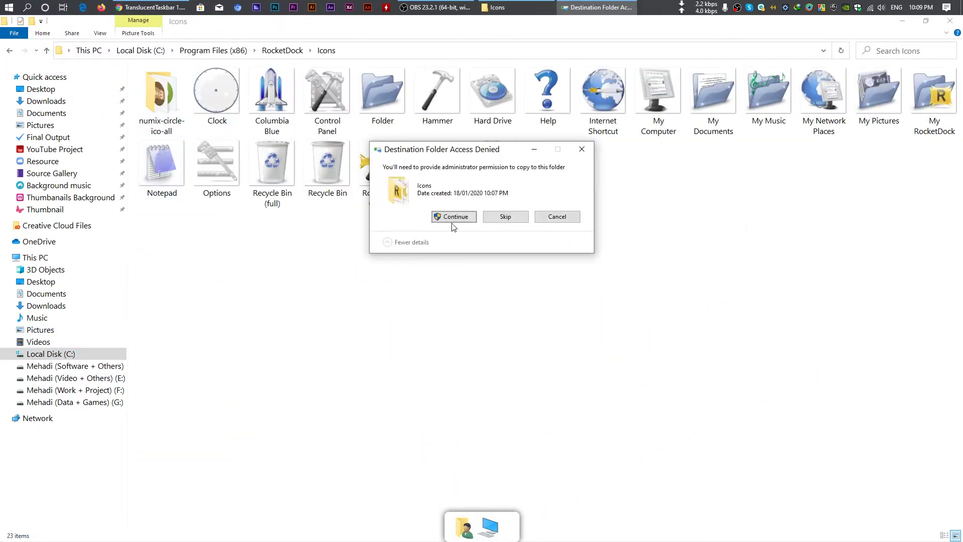
pyautogui.click(450, 217)
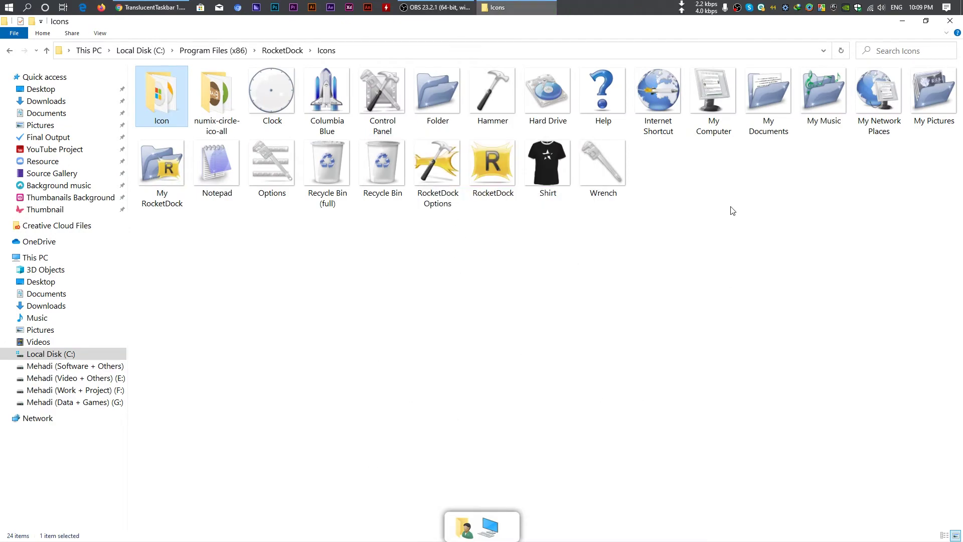
pyautogui.click(949, 20)
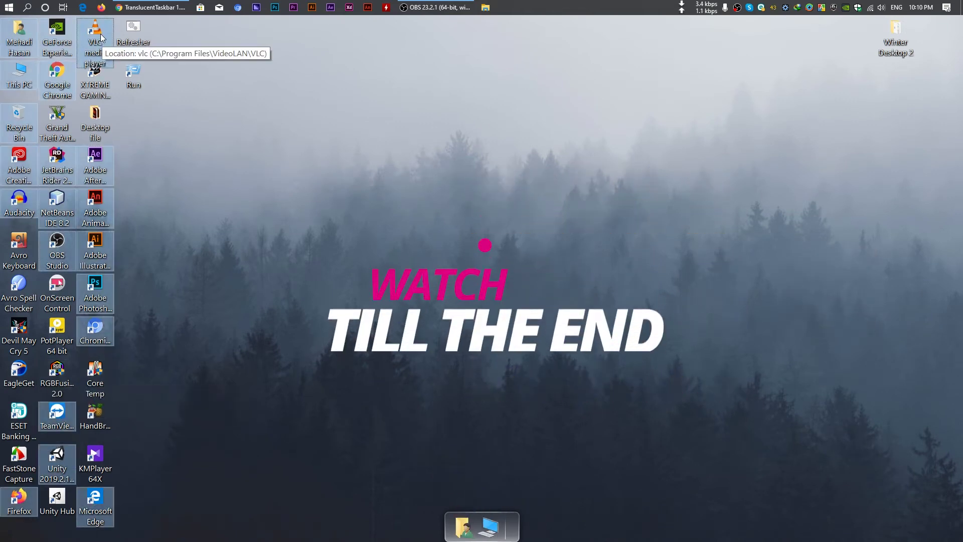
# Add the selected desktop shortcuts to the dock and remove the original computer icon from it.
pyautogui.moveTo(99, 36); pyautogui.dragTo(510, 526)
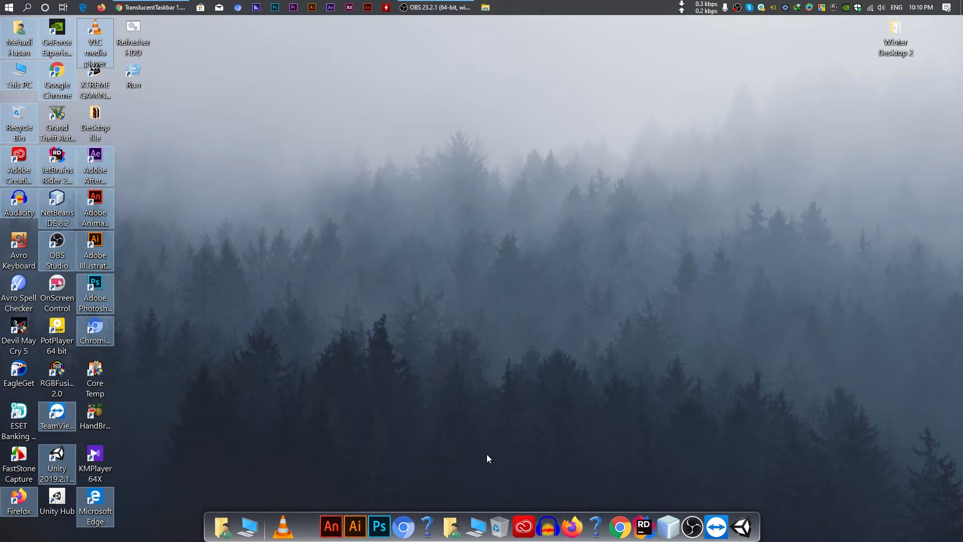
pyautogui.moveTo(243, 522); pyautogui.dragTo(273, 372)
# Rearrange the dock to start with the user folder, computer, Recycle Bin and Creative Cloud, followed by Chrome, Firefox and the Adobe apps.
pyautogui.moveTo(427, 526); pyautogui.dragTo(251, 530)
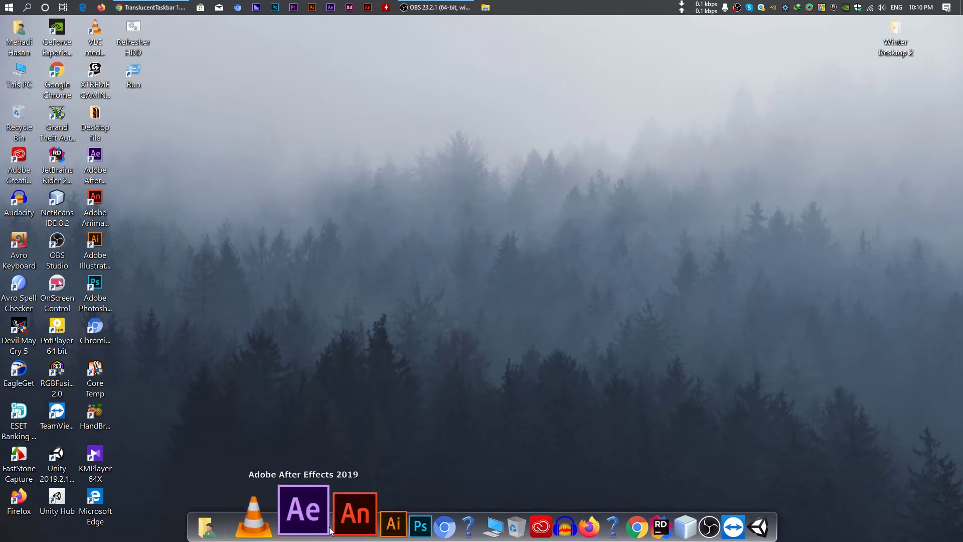
pyautogui.moveTo(464, 528); pyautogui.dragTo(271, 535)
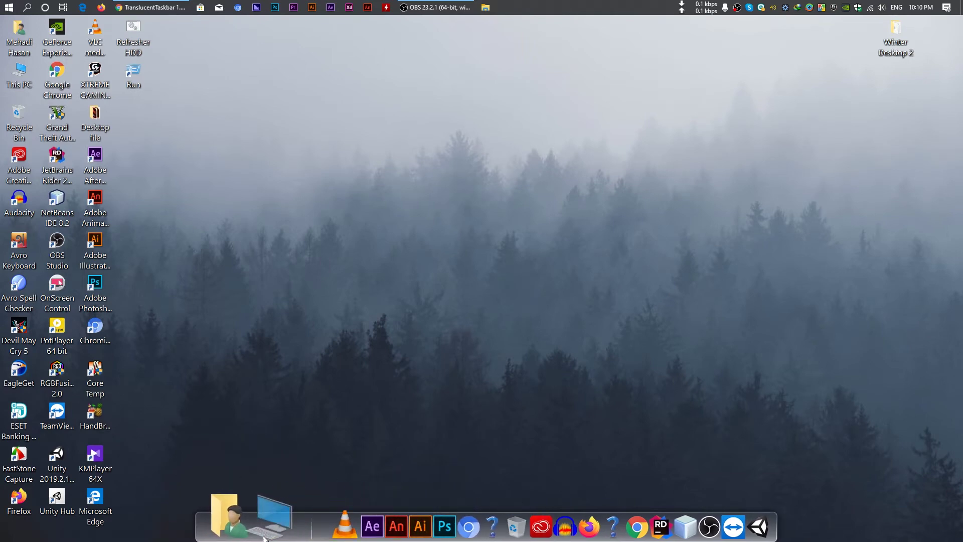
pyautogui.moveTo(416, 531); pyautogui.dragTo(256, 527)
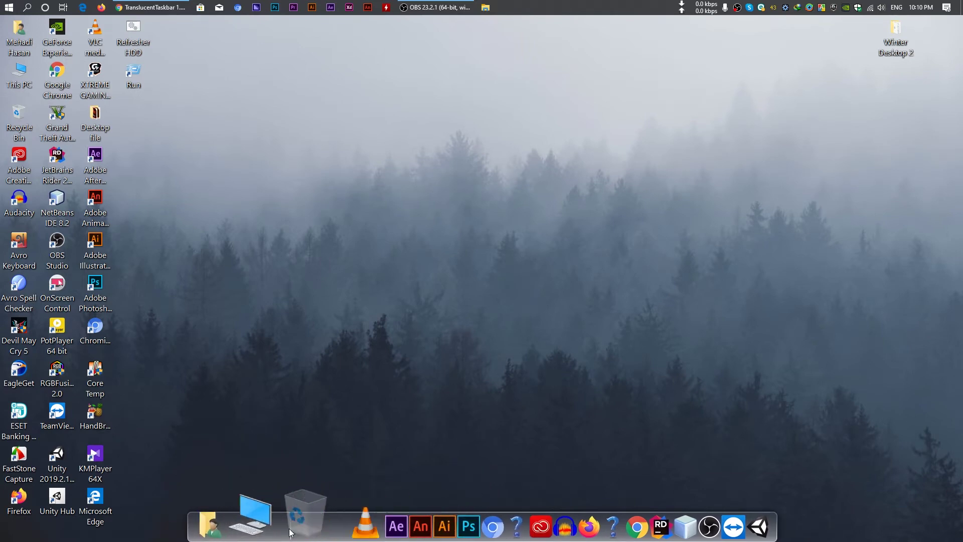
pyautogui.moveTo(345, 536); pyautogui.dragTo(345, 532)
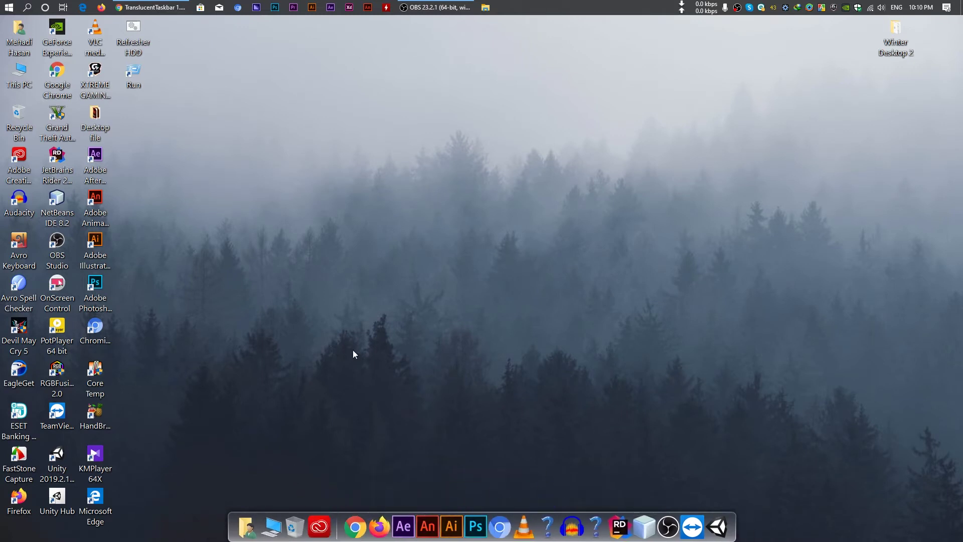
# Set the dock's icon quality to High Quality (Slower) and the icon size to 45px in the Dock Settings.
pyautogui.rightClick(517, 527)
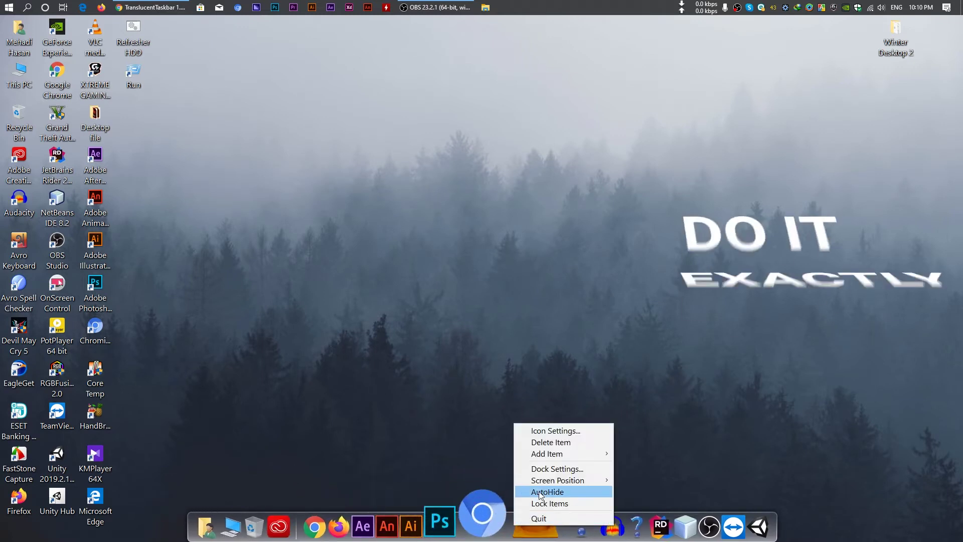
pyautogui.click(549, 469)
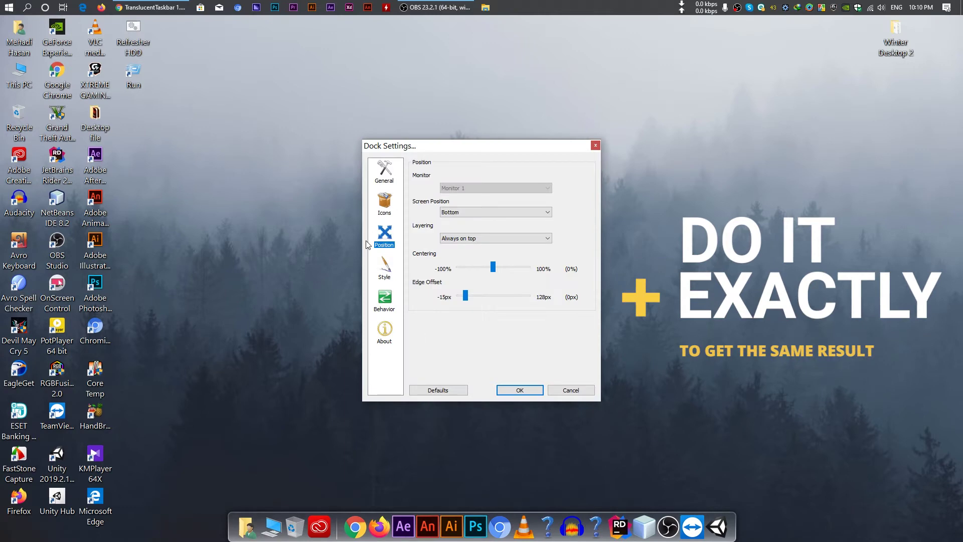
pyautogui.click(385, 201)
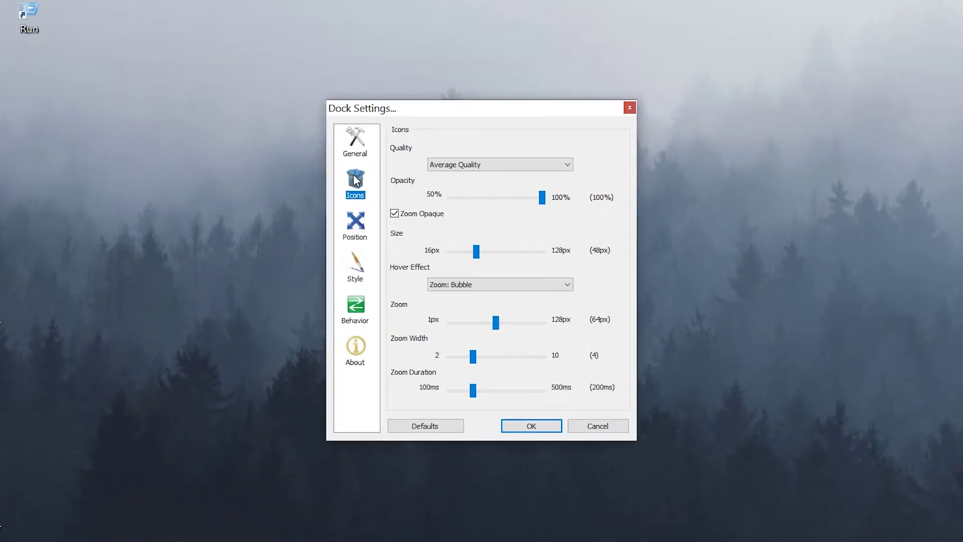
pyautogui.click(477, 164)
pyautogui.click(468, 193)
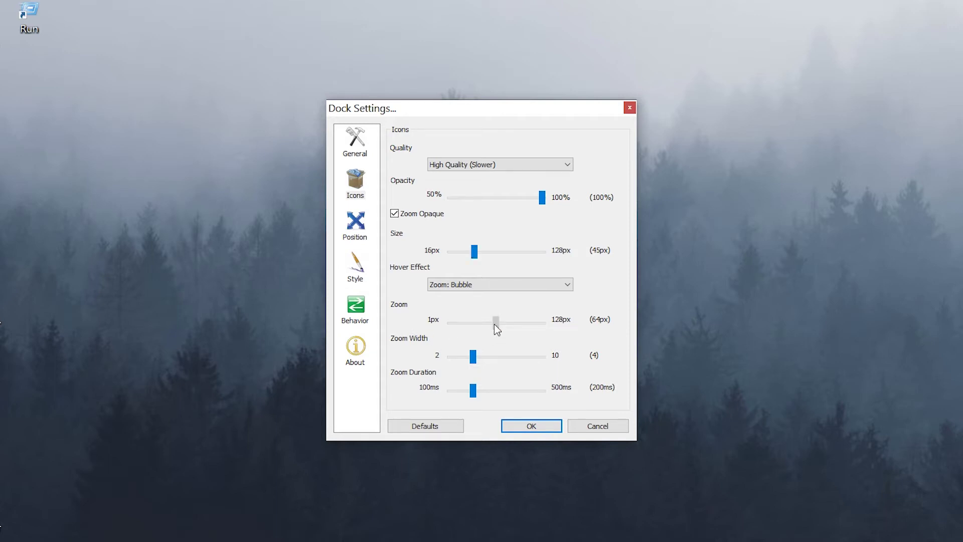
# Set the dock icons' zoom to 40px, zoom width to 2 and zoom duration to 100ms.
pyautogui.moveTo(482, 324); pyautogui.dragTo(477, 325)
pyautogui.moveTo(473, 357); pyautogui.dragTo(433, 358)
pyautogui.moveTo(474, 391); pyautogui.dragTo(468, 396)
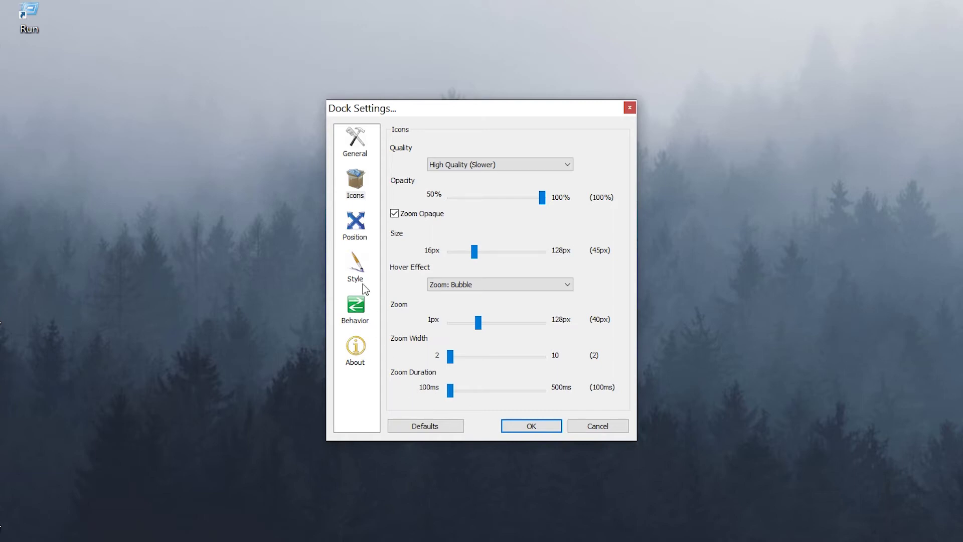
# Set the dock's edge offset to 20px and change its style theme to Win10 Theme.
pyautogui.click(355, 226)
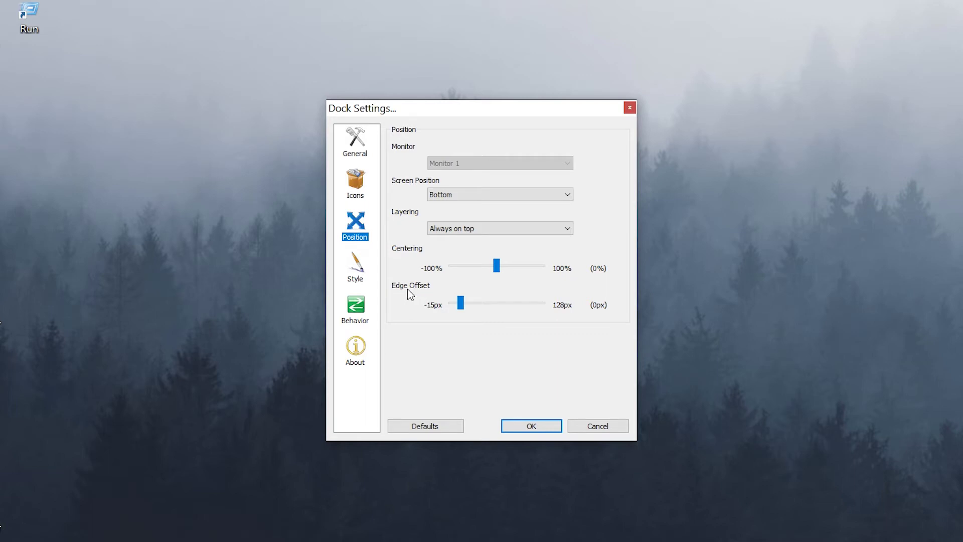
pyautogui.moveTo(460, 303); pyautogui.dragTo(474, 307)
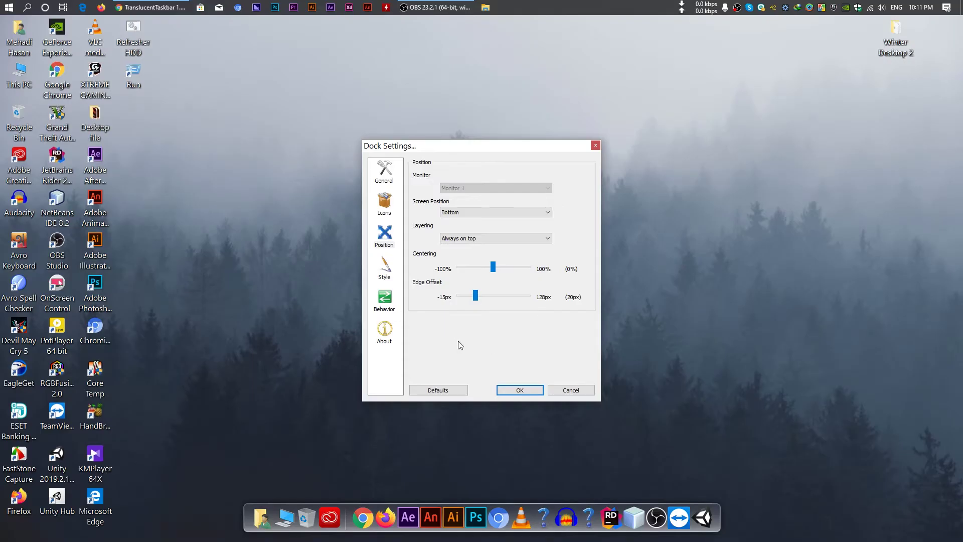
pyautogui.click(383, 271)
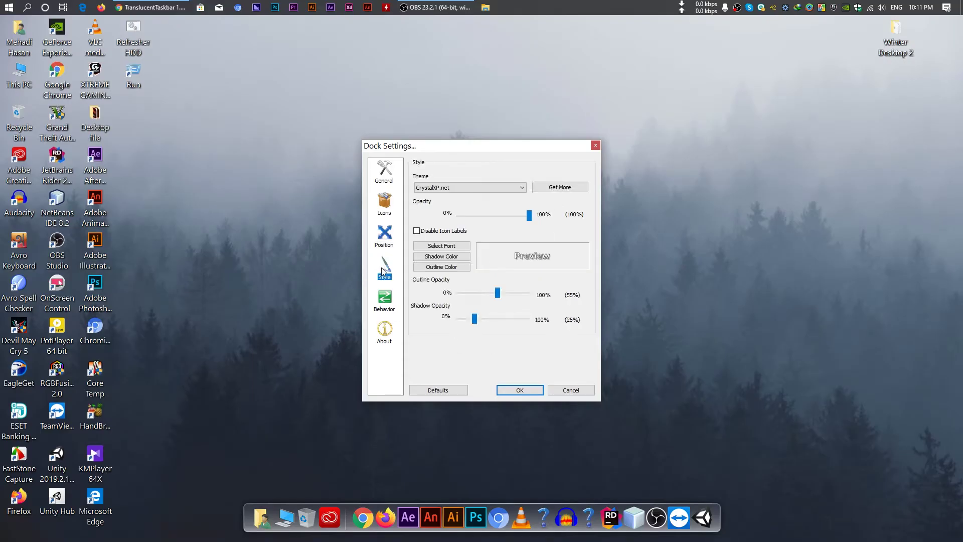
pyautogui.click(466, 187)
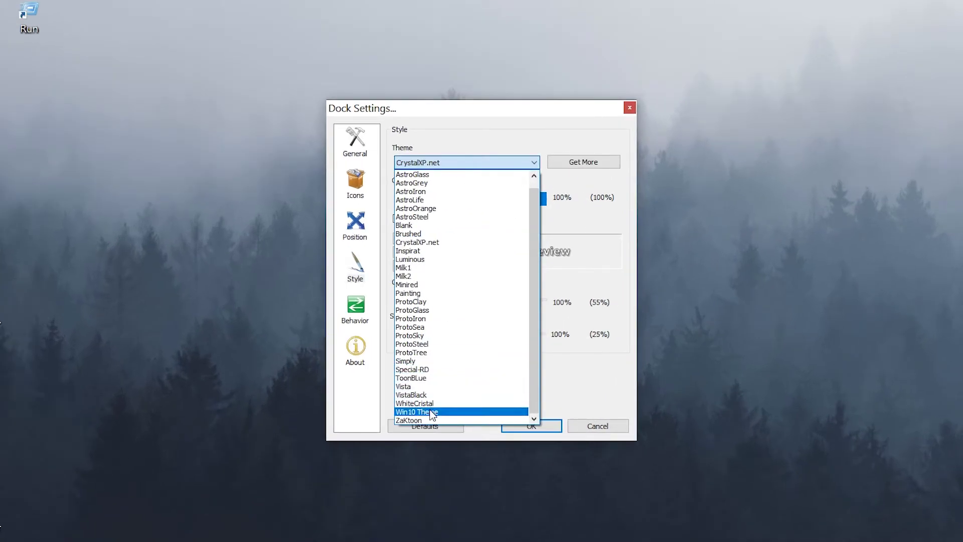
pyautogui.click(436, 412)
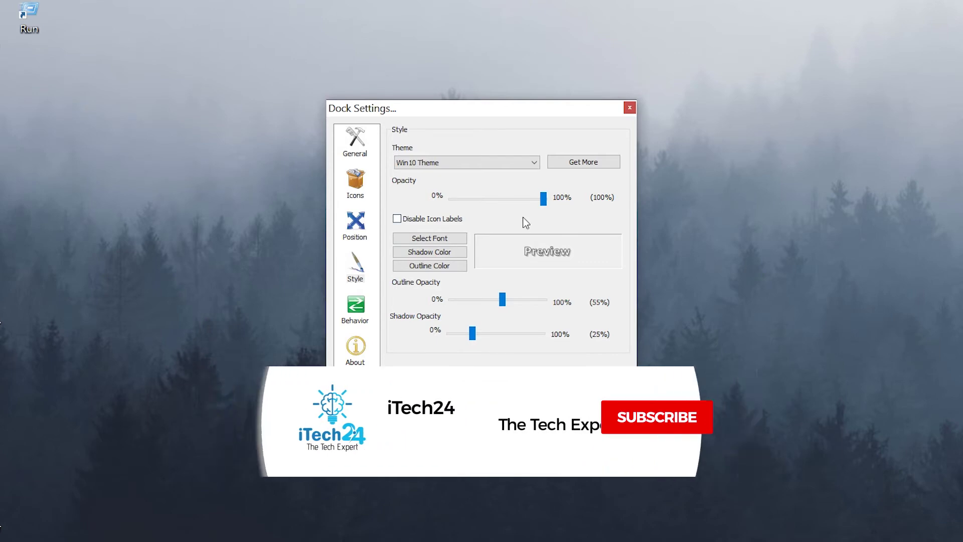
# Set the dock theme's opacity to 10% and reduce the outline and shadow opacity of the icon labels to 0%.
pyautogui.moveTo(535, 204); pyautogui.dragTo(469, 203)
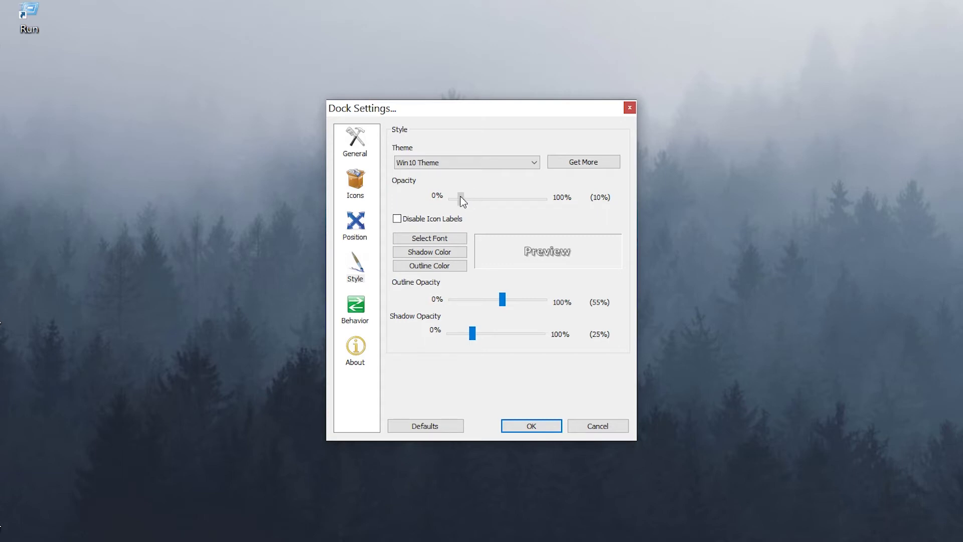
pyautogui.moveTo(463, 201); pyautogui.dragTo(461, 200)
pyautogui.moveTo(501, 299); pyautogui.dragTo(432, 301)
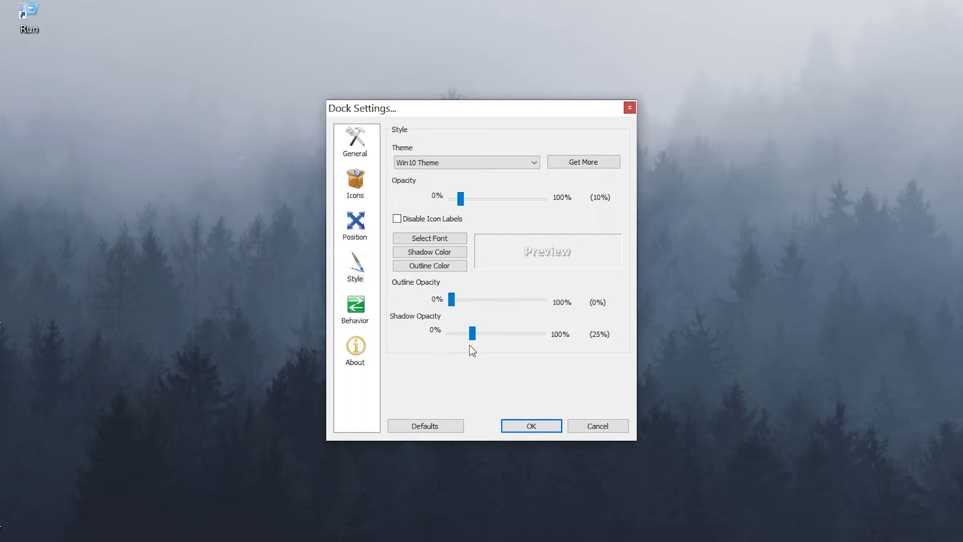
pyautogui.moveTo(473, 334); pyautogui.dragTo(426, 344)
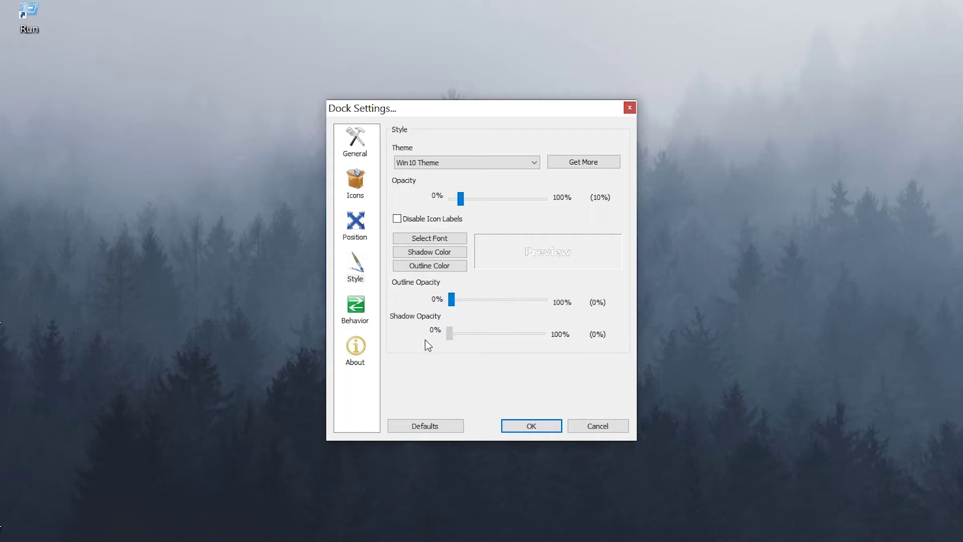
# Set the dock's layering to Normal and apply the dock settings.
pyautogui.click(356, 298)
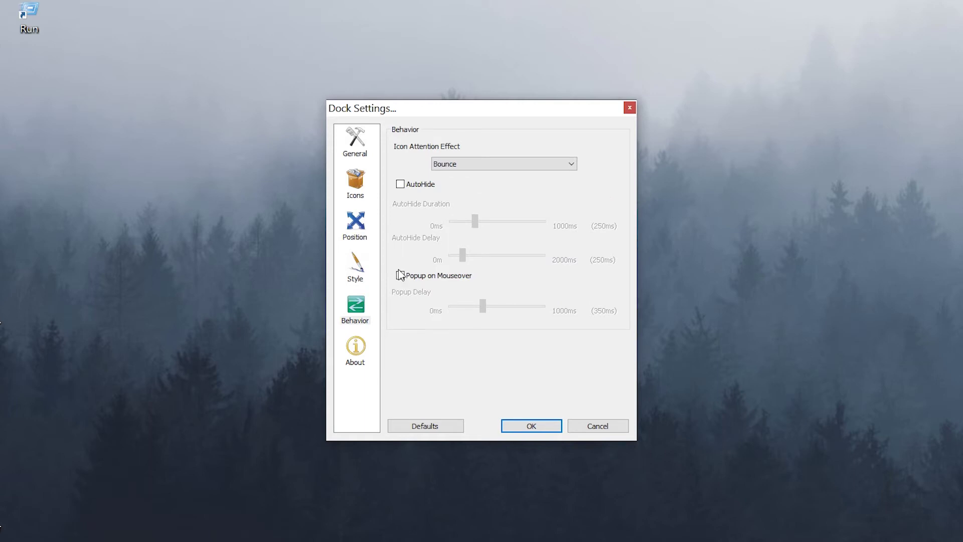
pyautogui.click(362, 235)
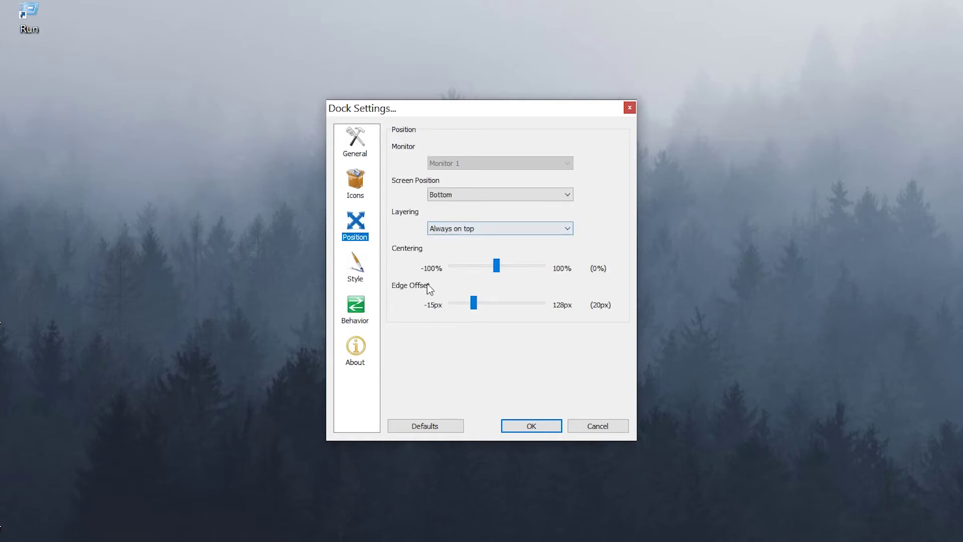
pyautogui.click(489, 231)
pyautogui.click(480, 248)
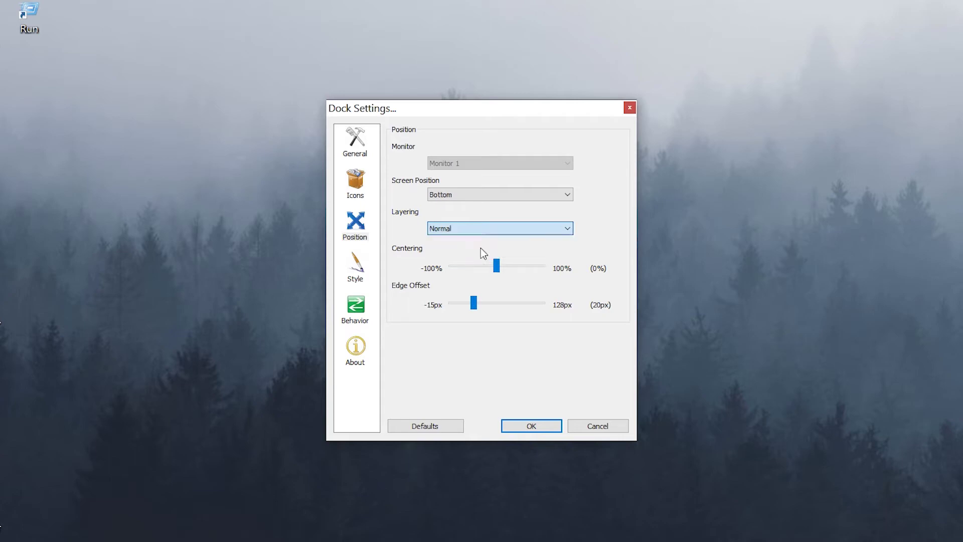
pyautogui.click(532, 428)
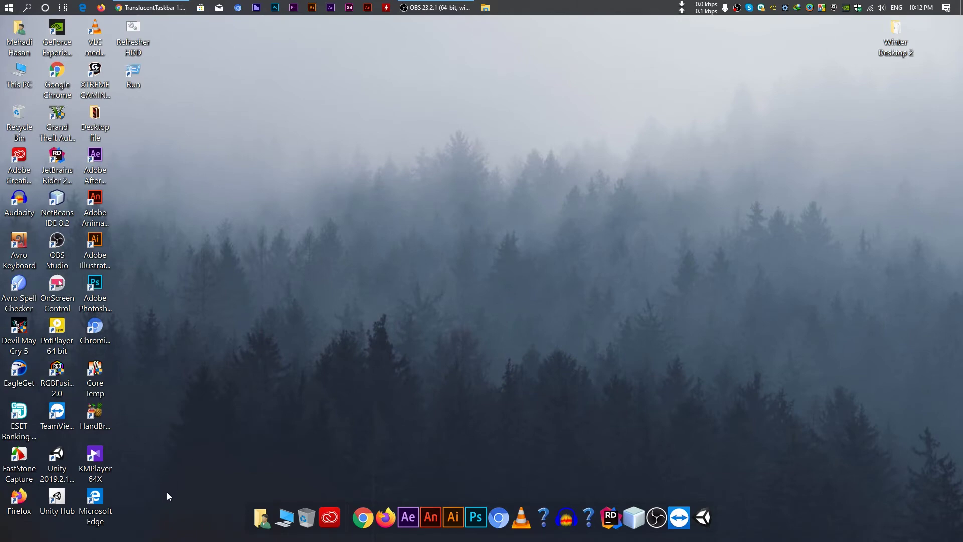
# Hide all desktop icons.
pyautogui.moveTo(197, 523); pyautogui.dragTo(7, 5)
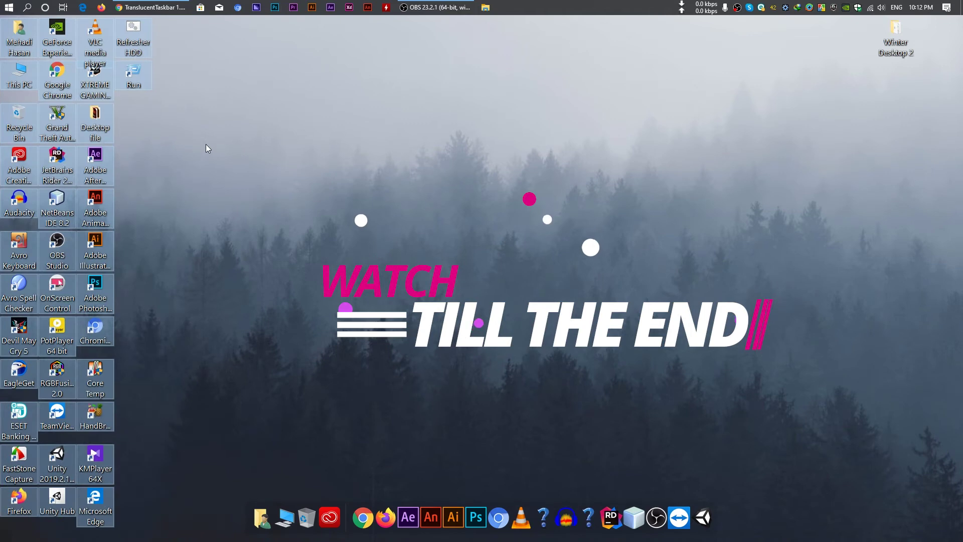
pyautogui.click(206, 143)
pyautogui.rightClick(209, 110)
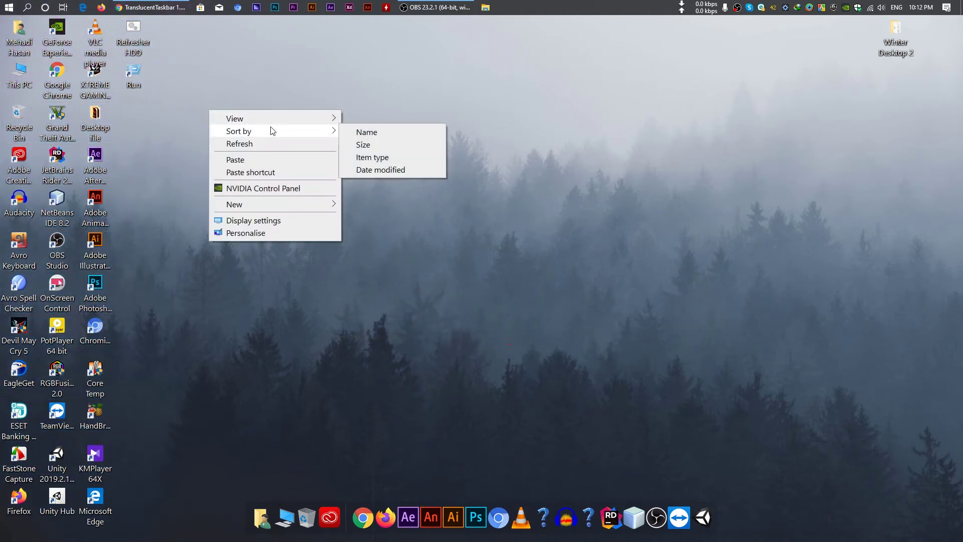
pyautogui.moveTo(279, 123)
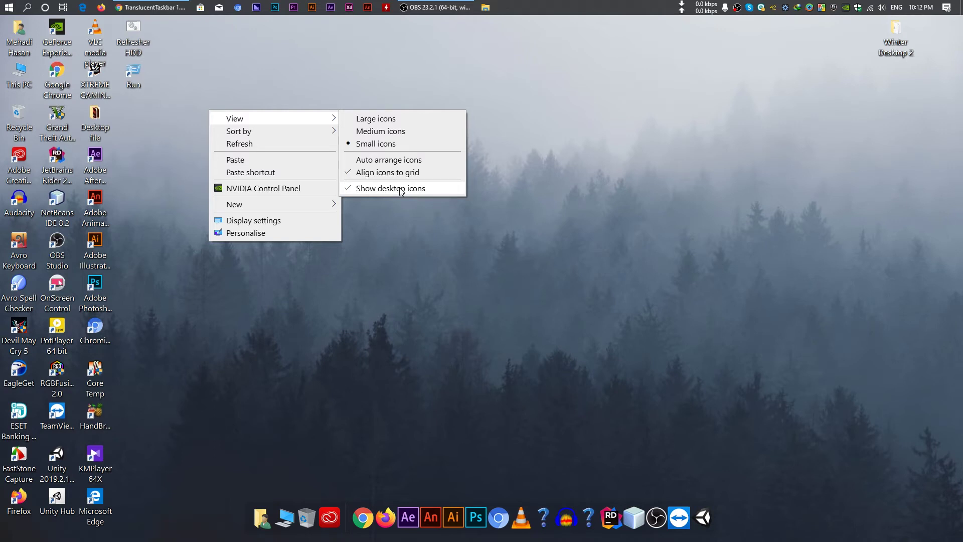
pyautogui.click(402, 190)
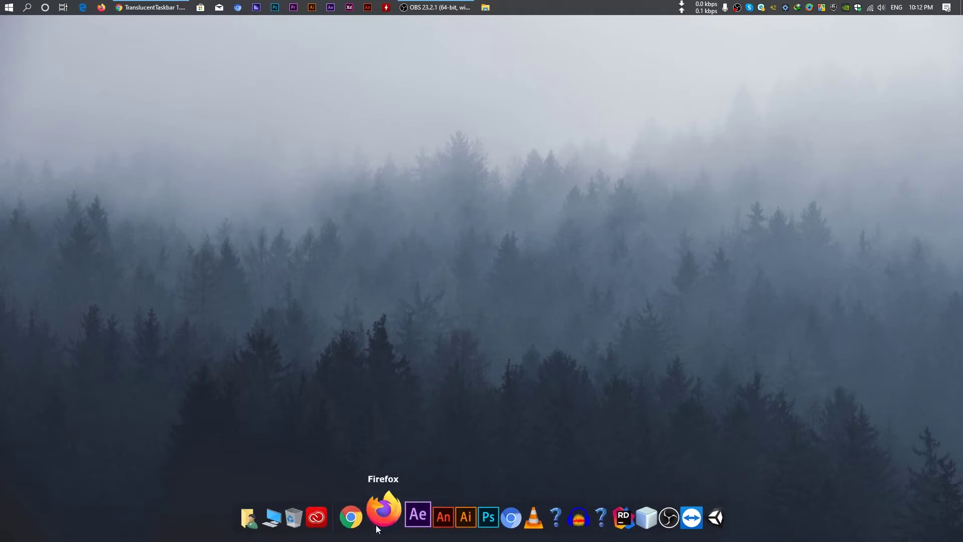
# Change the dock's user folder icon to the dark circular one with a yellow folder from the Icon folder.
pyautogui.rightClick(260, 516)
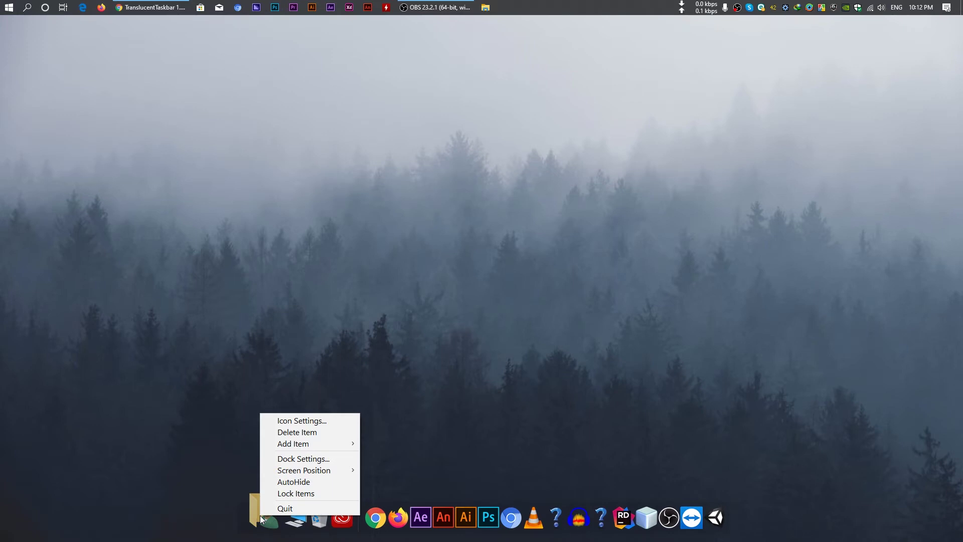
pyautogui.click(315, 421)
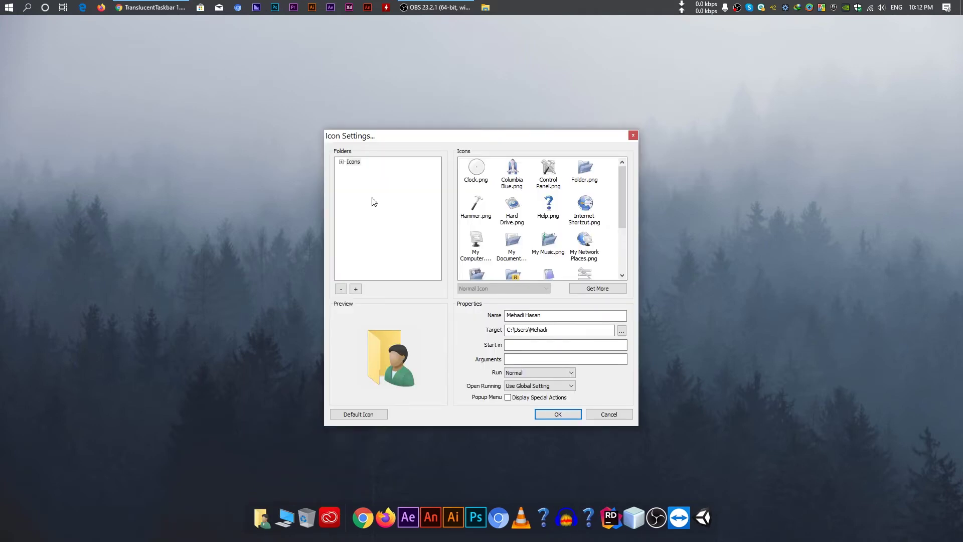
pyautogui.doubleClick(347, 164)
pyautogui.click(362, 170)
pyautogui.scroll(-5, 502, 240)
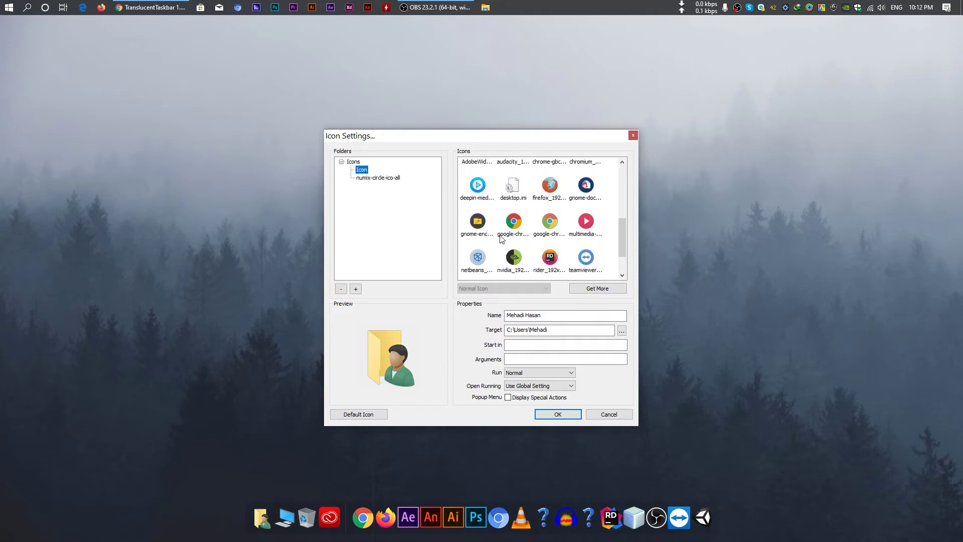
pyautogui.click(383, 179)
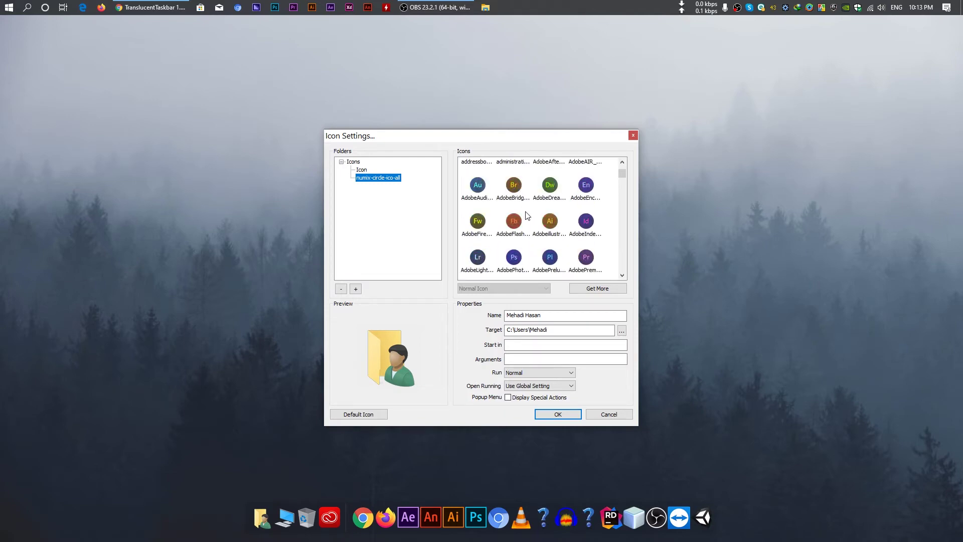
pyautogui.scroll(-5, 530, 220)
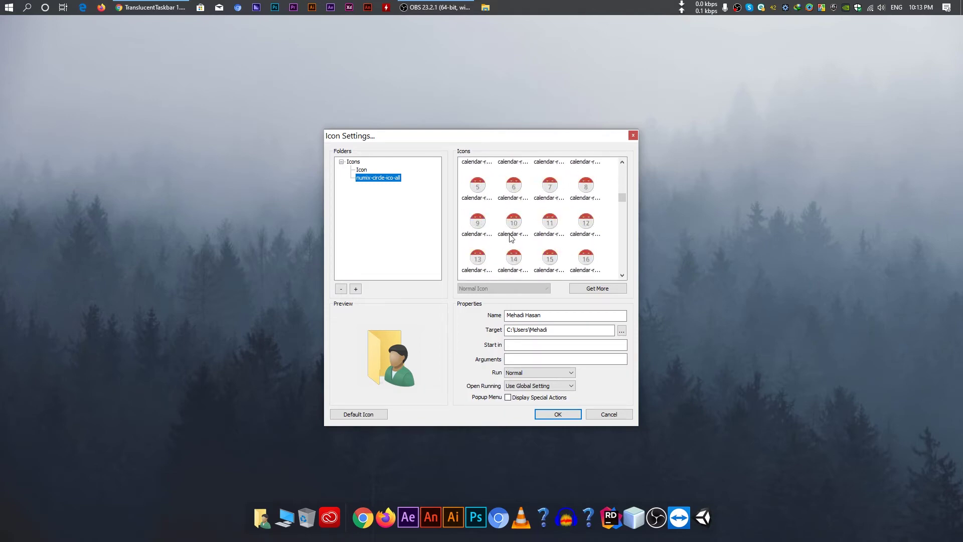
pyautogui.scroll(5, 511, 237)
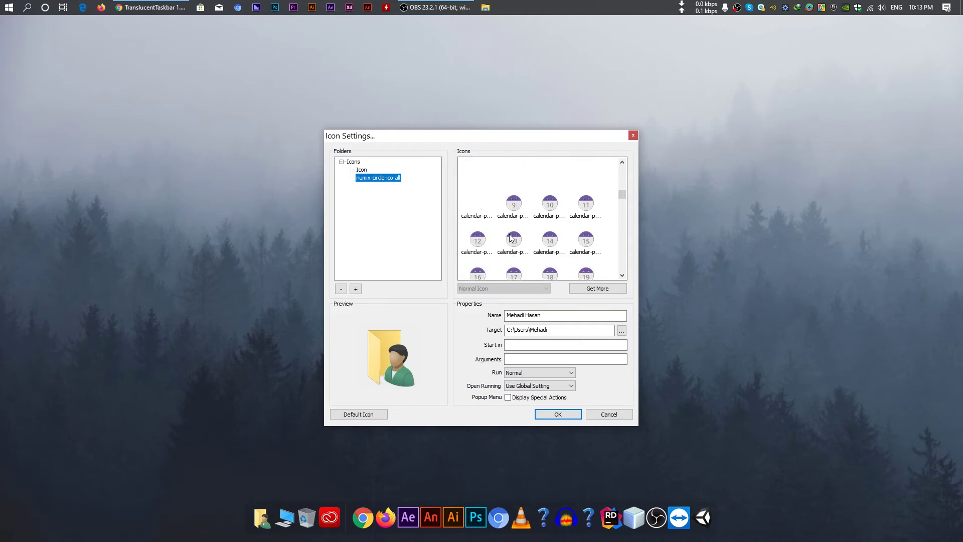
pyautogui.scroll(3, 495, 229)
pyautogui.click(365, 170)
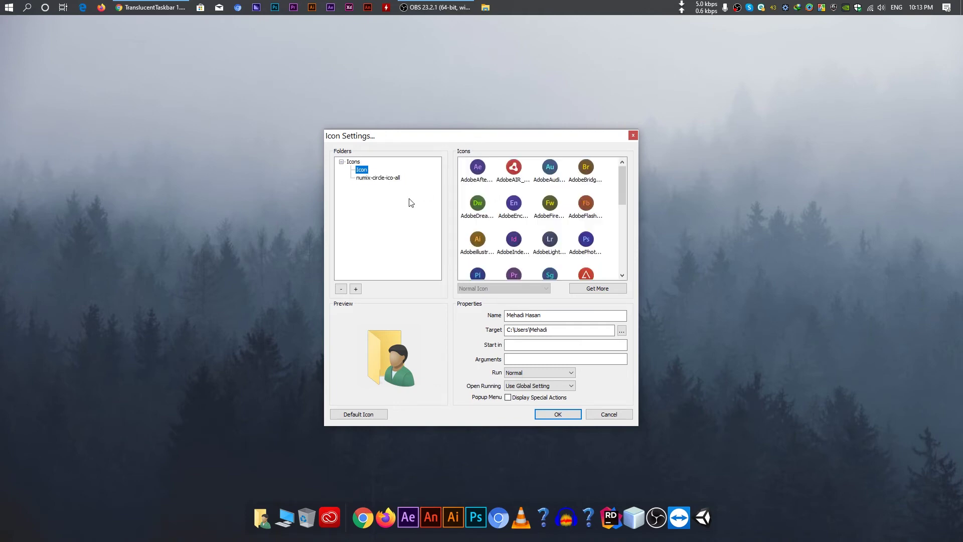
pyautogui.scroll(-8, 526, 236)
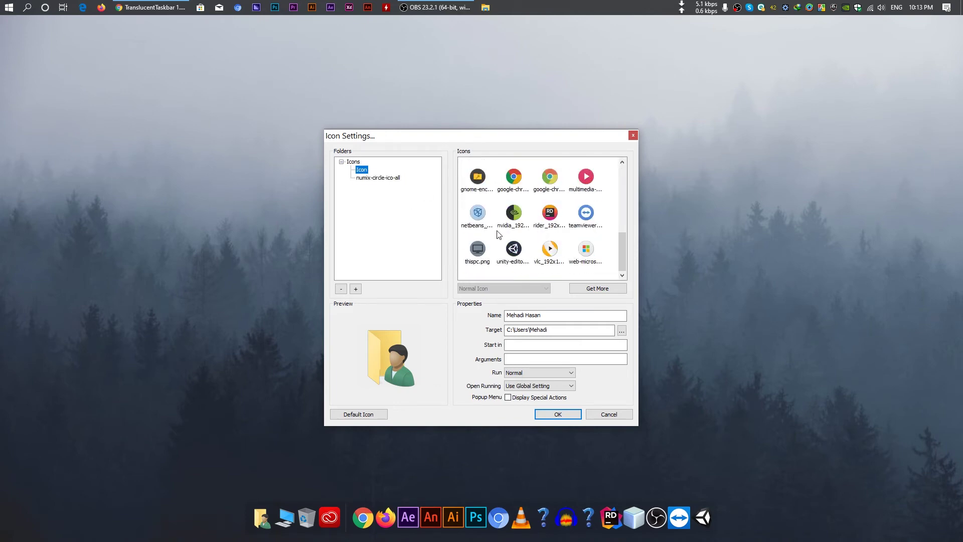
pyautogui.click(477, 181)
pyautogui.click(558, 414)
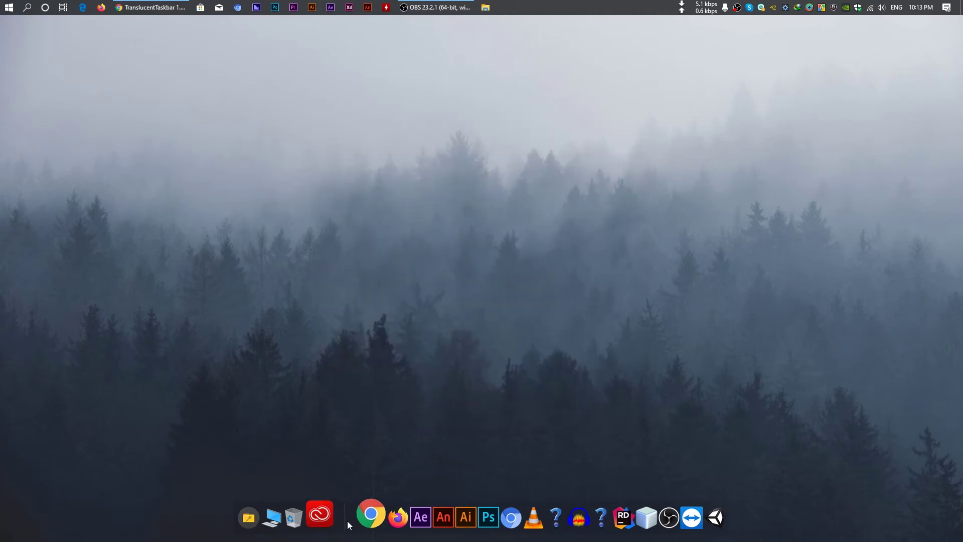
# Change the dock's This PC icon to thispc.png from the Icon folder.
pyautogui.rightClick(284, 519)
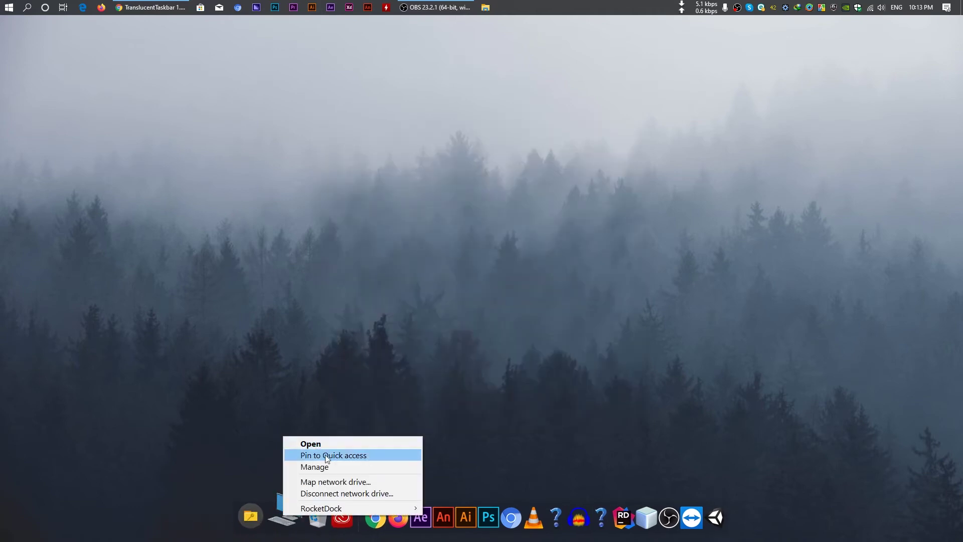
pyautogui.moveTo(344, 506)
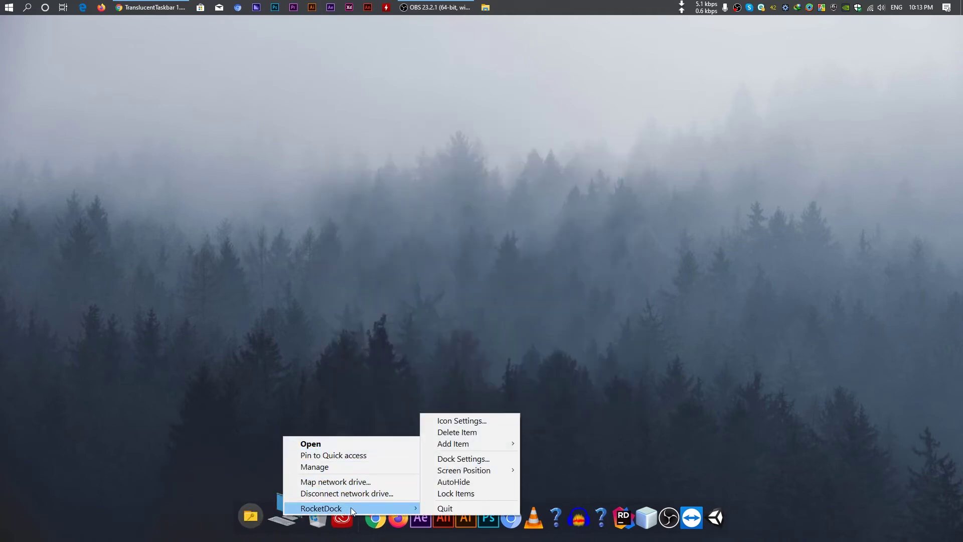
pyautogui.click(466, 420)
pyautogui.click(342, 163)
pyautogui.click(360, 171)
pyautogui.scroll(-5, 533, 267)
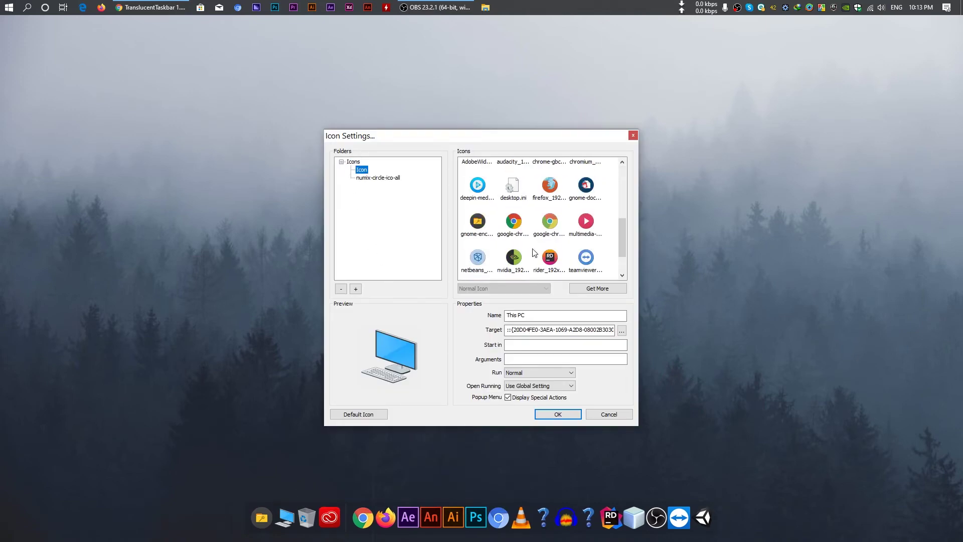
pyautogui.click(478, 249)
pyautogui.click(567, 415)
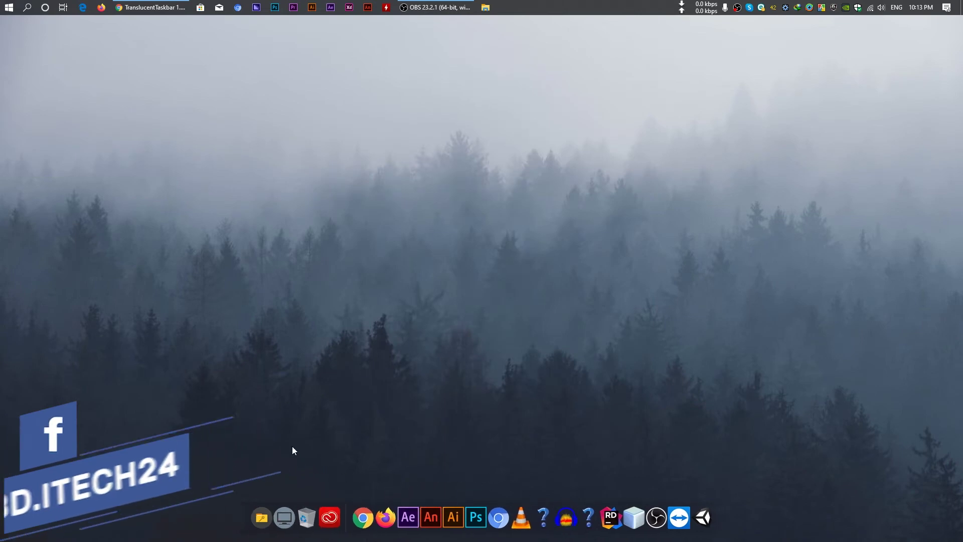
# Change the dock's Creative Cloud icon to the red circular Adobe AIR icon.
pyautogui.rightClick(339, 514)
pyautogui.click(417, 419)
pyautogui.click(379, 177)
pyautogui.click(512, 170)
pyautogui.click(558, 414)
# Replace the dock's Google Chrome and Firefox icons with their circular versions from the custom icon set.
pyautogui.rightClick(362, 516)
pyautogui.click(439, 419)
pyautogui.click(558, 414)
pyautogui.rightClick(383, 514)
pyautogui.click(439, 418)
pyautogui.click(361, 170)
pyautogui.scroll(-3, 542, 216)
pyautogui.click(548, 203)
pyautogui.click(557, 414)
# Give the dock's After Effects item the circular Ae icon and the Animate item the circular Fb icon.
pyautogui.rightClick(408, 522)
pyautogui.click(444, 418)
pyautogui.click(558, 414)
pyautogui.rightClick(431, 516)
pyautogui.click(467, 418)
pyautogui.click(558, 413)
# Replace the dock's Illustrator and Photoshop icons with the circular Ai and Ps icons from the custom set.
pyautogui.rightClick(453, 517)
pyautogui.click(489, 418)
pyautogui.click(361, 169)
pyautogui.click(511, 170)
pyautogui.click(558, 414)
pyautogui.rightClick(475, 518)
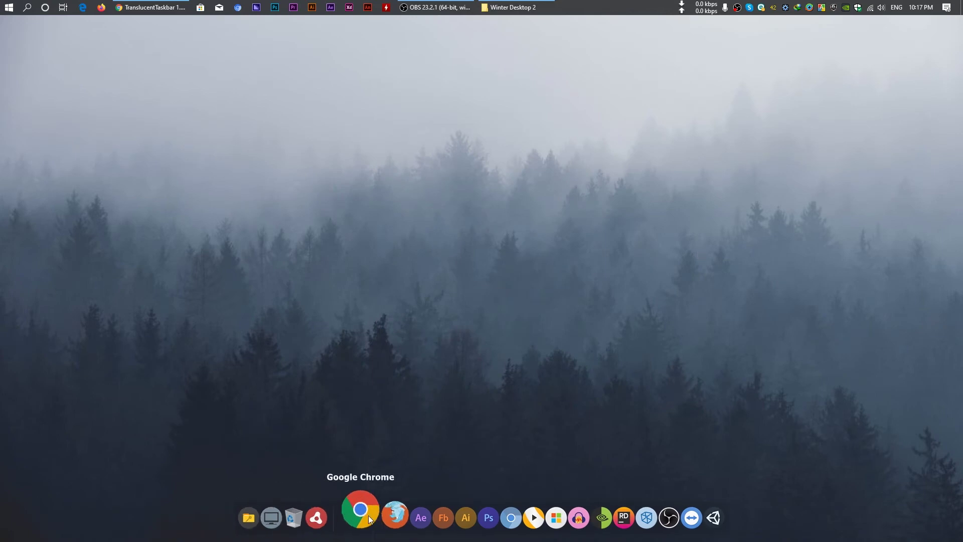
# Install the 64-bit version of Rainmeter 4.4 beta from the Winter Desktop 2 folder, with launch on startup enabled.
pyautogui.click(504, 6)
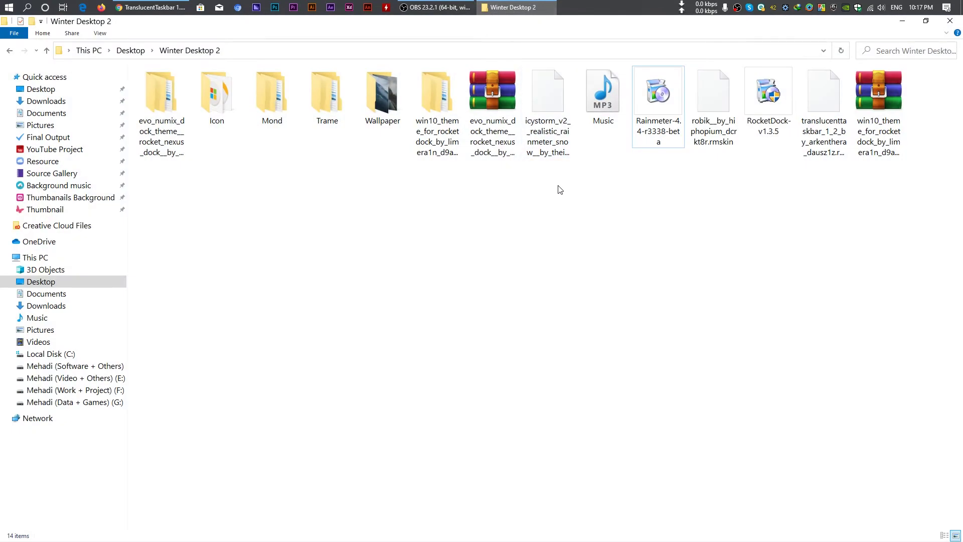
pyautogui.doubleClick(650, 118)
pyautogui.click(477, 307)
pyautogui.click(536, 361)
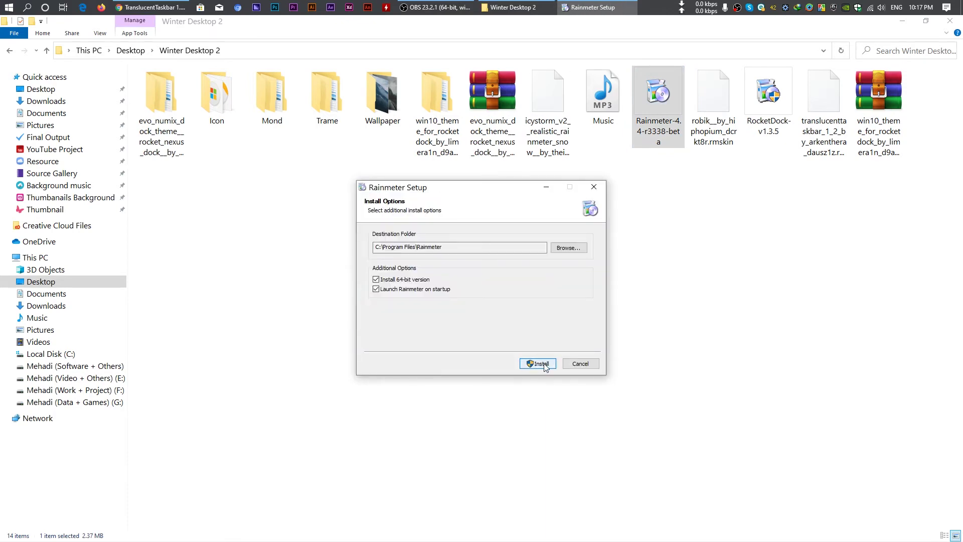
pyautogui.click(536, 362)
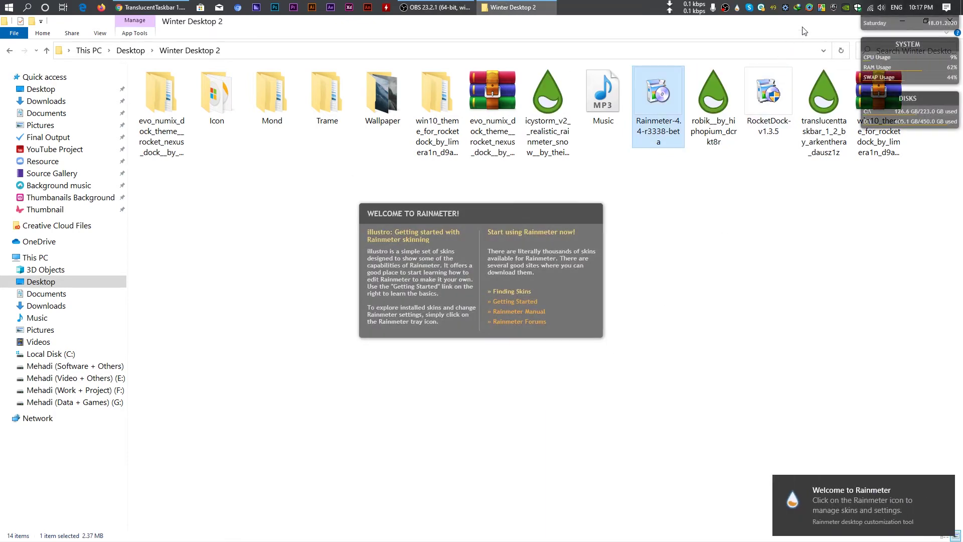
# Unload the default illustro Welcome, Disks, System and Clock skins from the desktop.
pyautogui.doubleClick(698, 21)
pyautogui.click(769, 54)
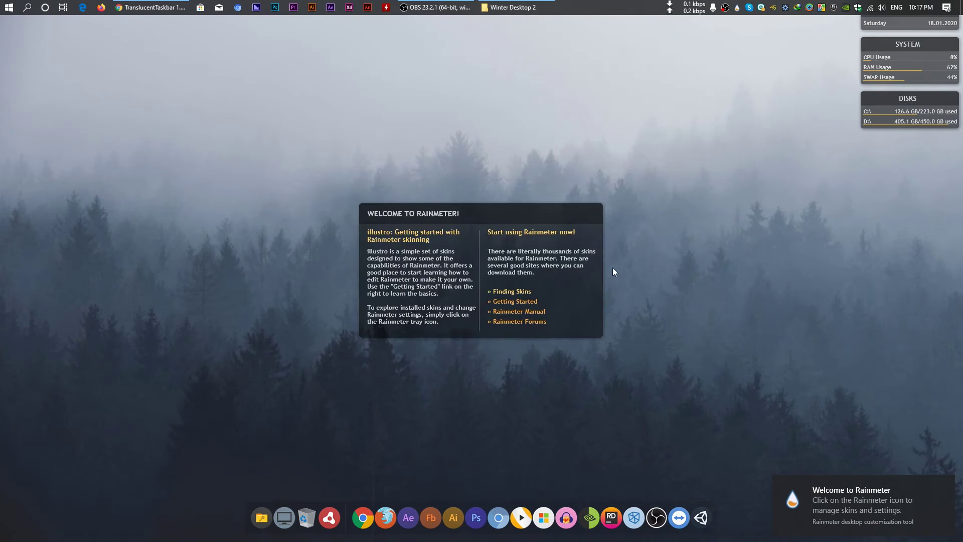
pyautogui.rightClick(581, 272)
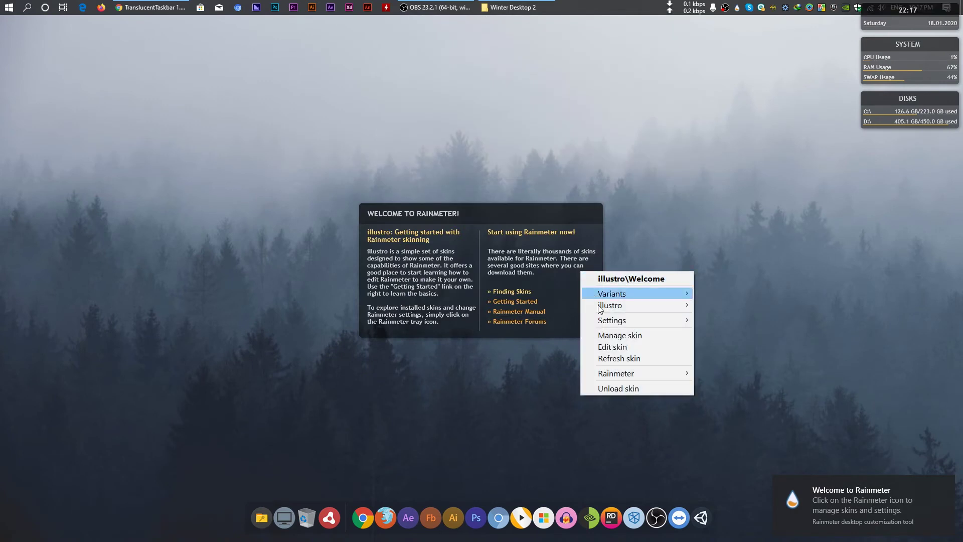
pyautogui.click(630, 389)
pyautogui.rightClick(886, 100)
pyautogui.click(899, 214)
pyautogui.rightClick(890, 71)
pyautogui.rightClick(866, 20)
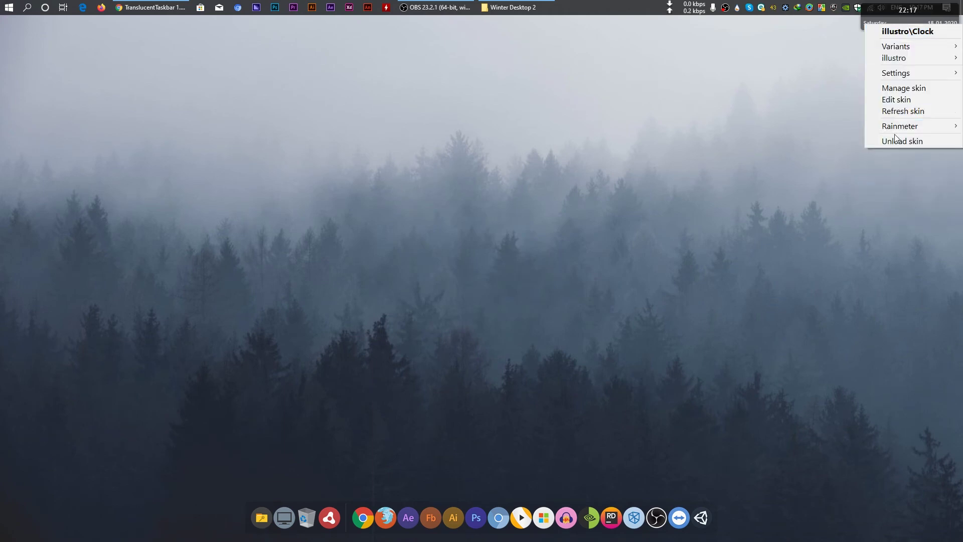
pyautogui.click(895, 138)
# Copy the Mond and Trame folders from Winter Desktop 2 into Documents > Rainmeter > Skins.
pyautogui.click(528, 7)
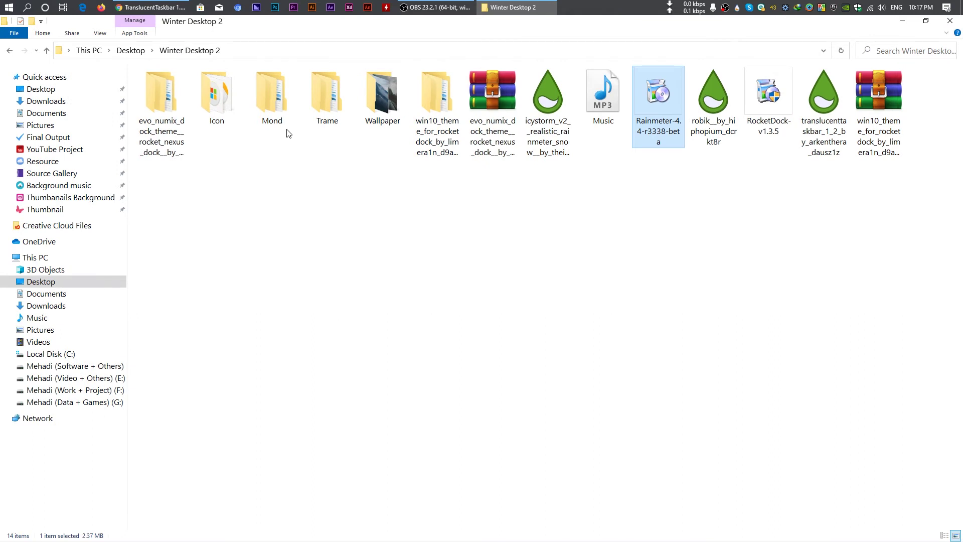
pyautogui.click(279, 112)
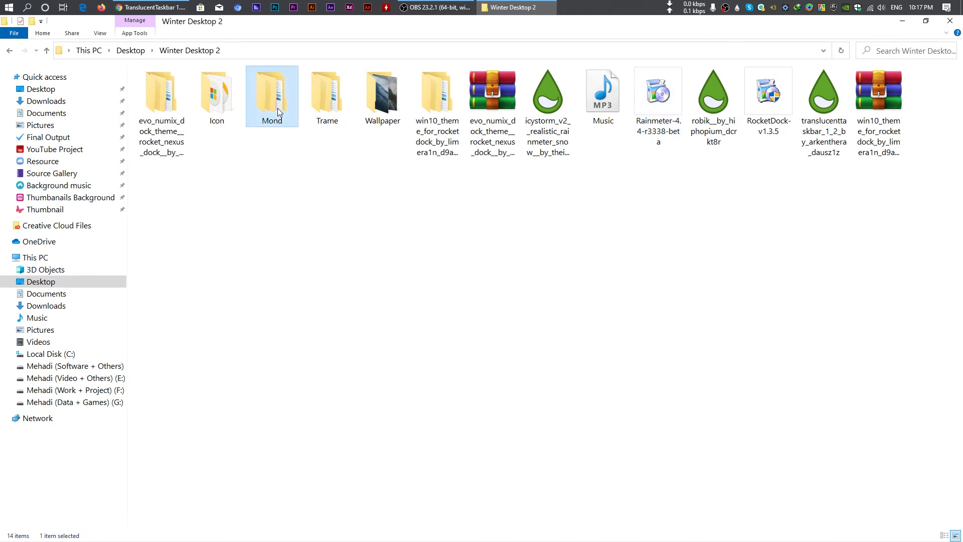
pyautogui.rightClick(330, 111)
pyautogui.click(351, 308)
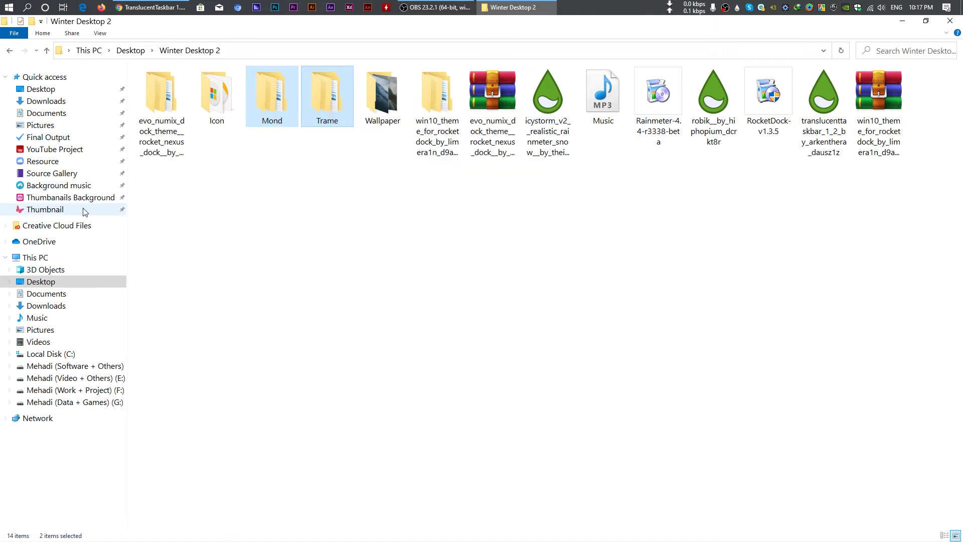
pyautogui.click(50, 118)
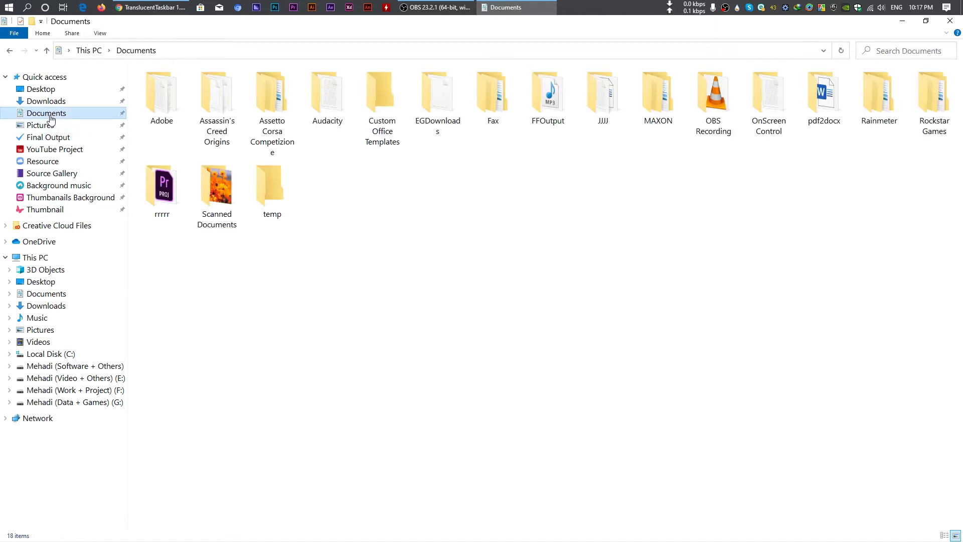
pyautogui.doubleClick(871, 119)
pyautogui.doubleClick(189, 88)
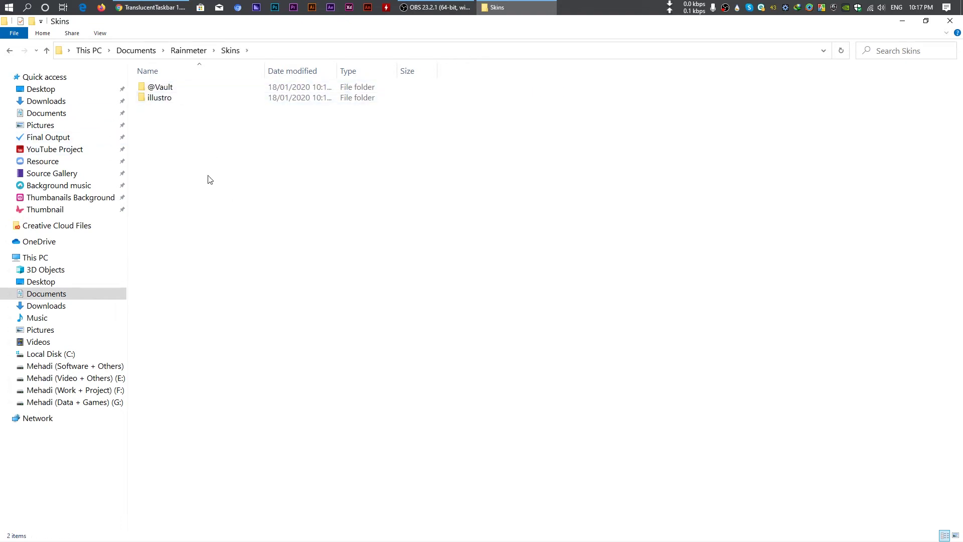
pyautogui.rightClick(194, 161)
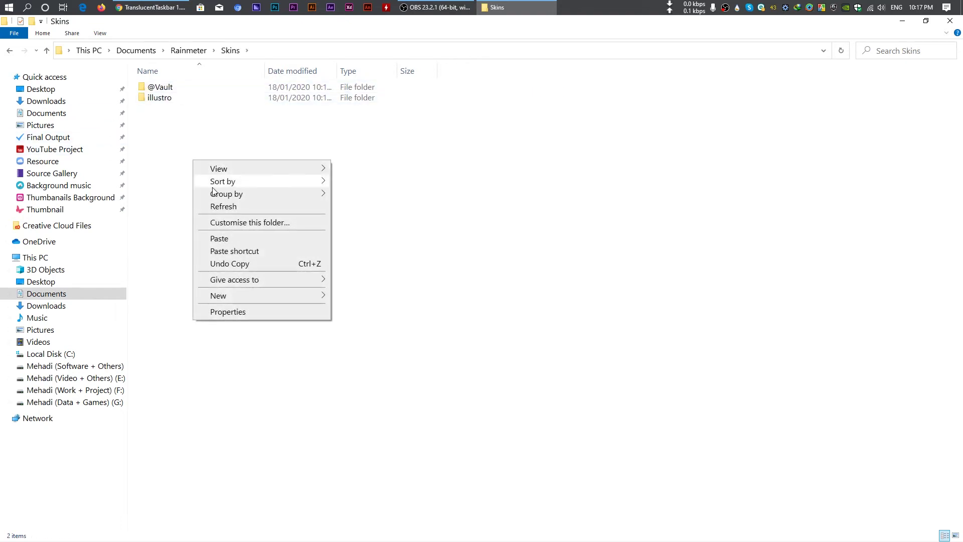
pyautogui.click(225, 242)
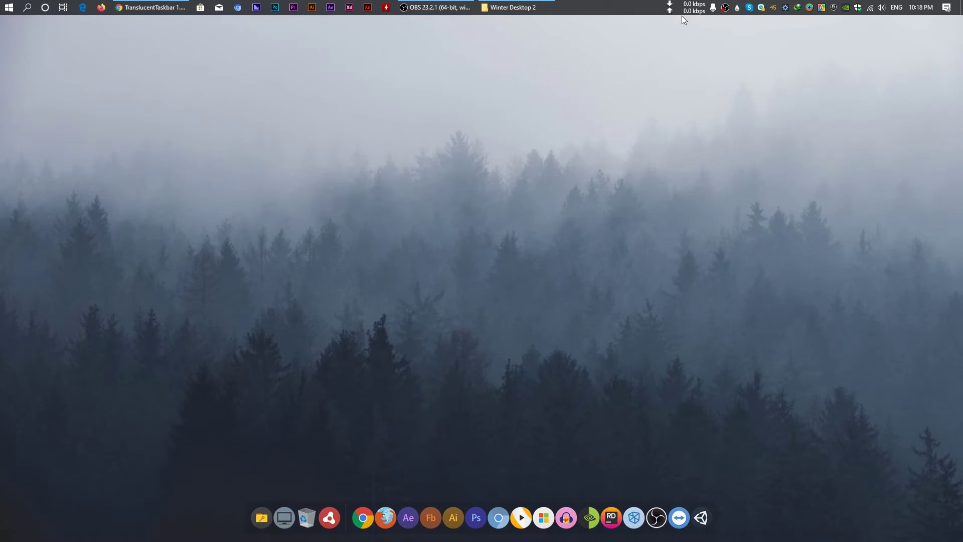
# Refresh all skins in Rainmeter's manager and load Clock.ini from the Mond skin's Clock folder.
pyautogui.click(737, 7)
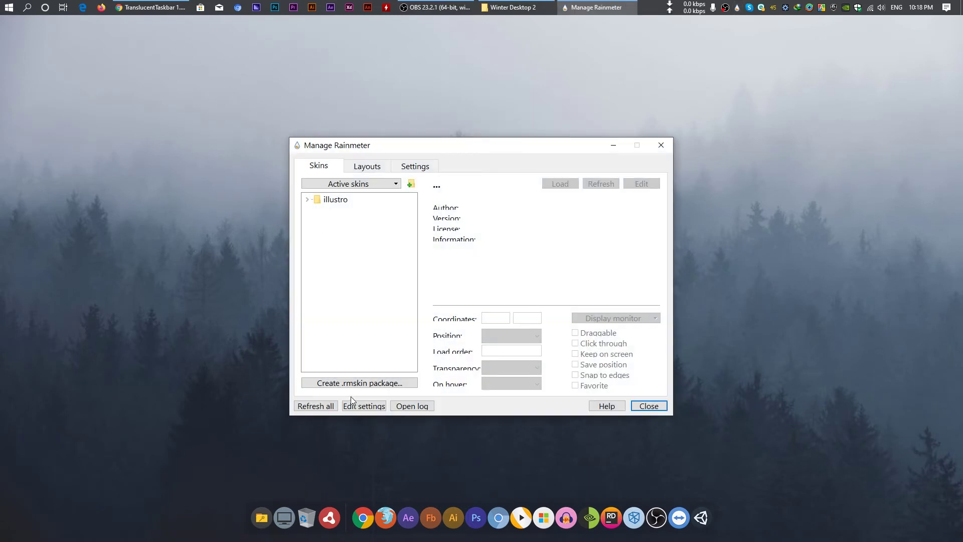
pyautogui.click(313, 408)
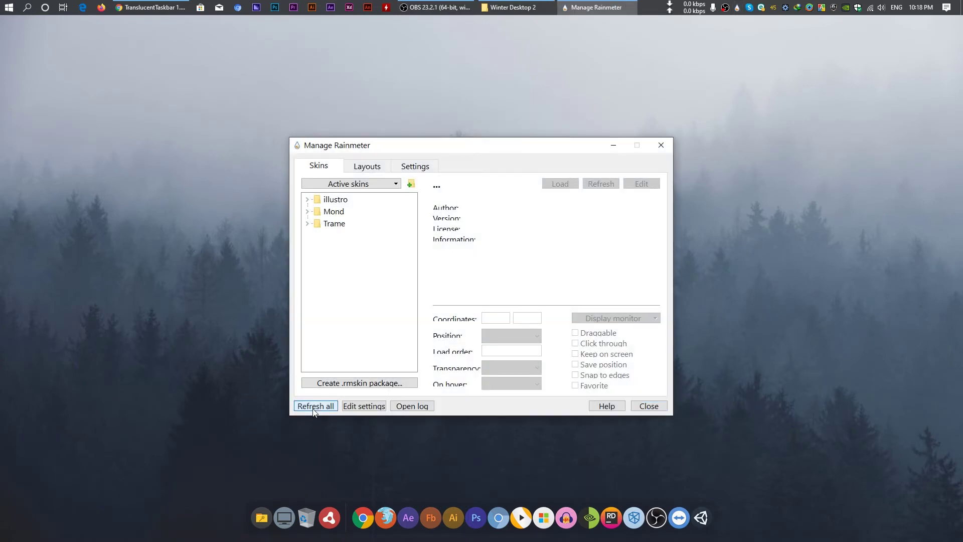
pyautogui.click(308, 212)
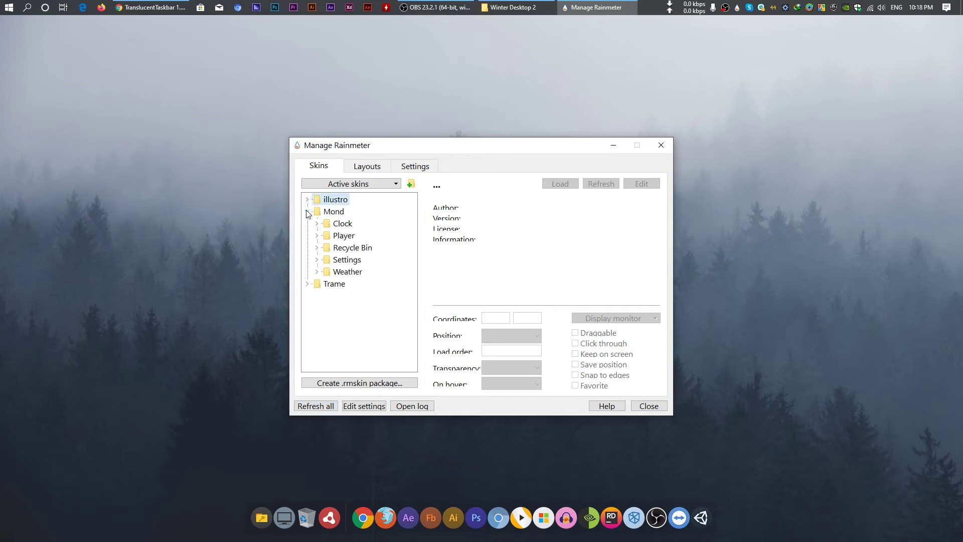
pyautogui.click(317, 224)
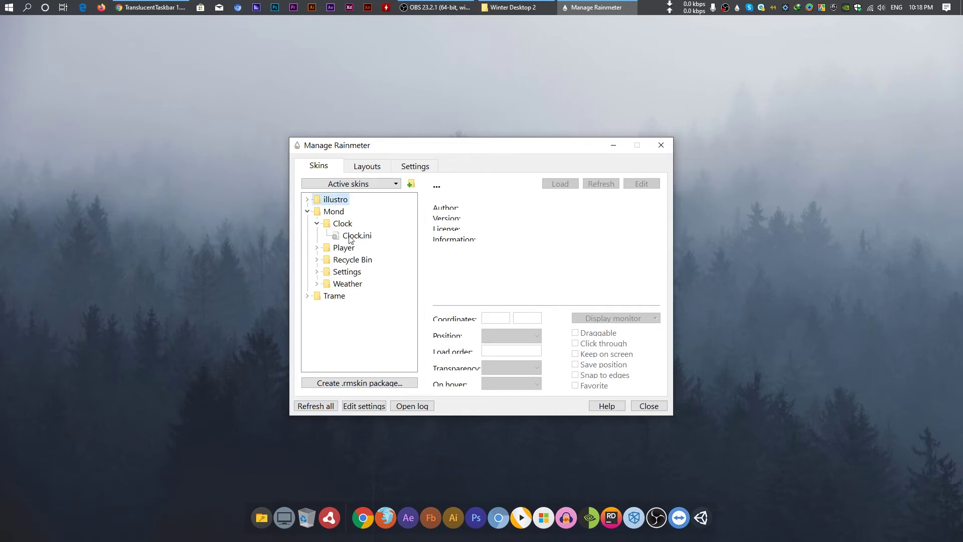
pyautogui.click(362, 239)
pyautogui.click(570, 179)
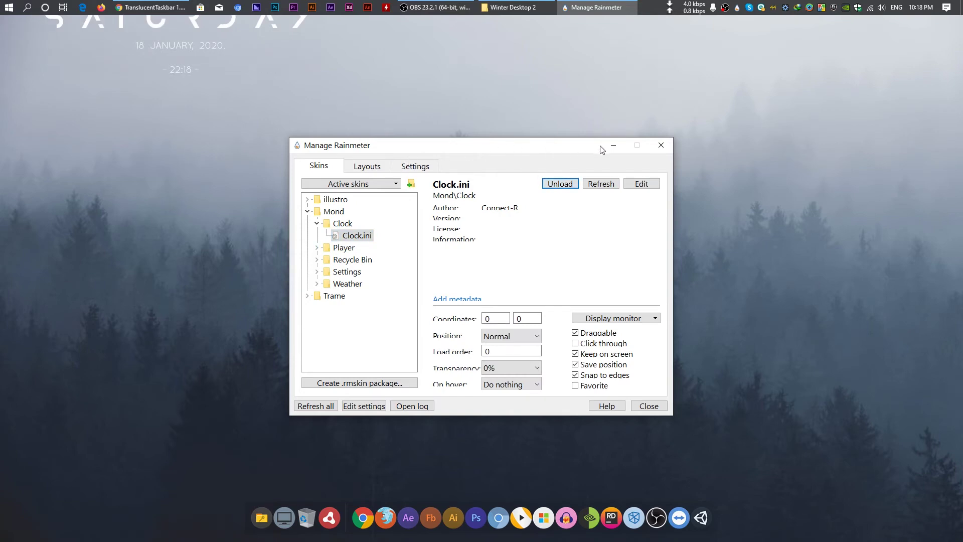
# Move the Mond clock to the upper centre of the desktop, at about coordinates 591, 245.
pyautogui.moveTo(570, 147); pyautogui.dragTo(873, 117)
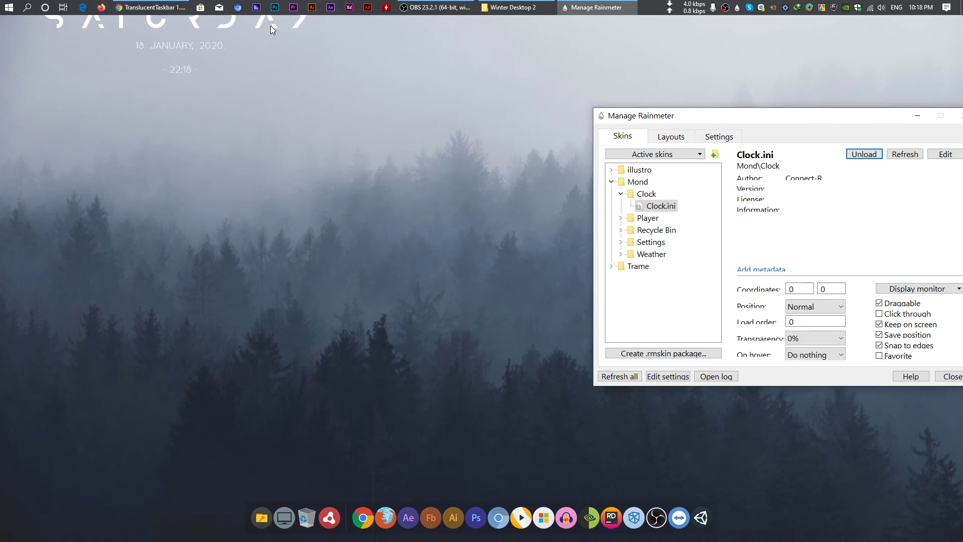
pyautogui.moveTo(270, 26); pyautogui.dragTo(560, 114)
pyautogui.moveTo(868, 116); pyautogui.dragTo(565, 189)
pyautogui.click(618, 193)
pyautogui.moveTo(519, 113); pyautogui.dragTo(527, 147)
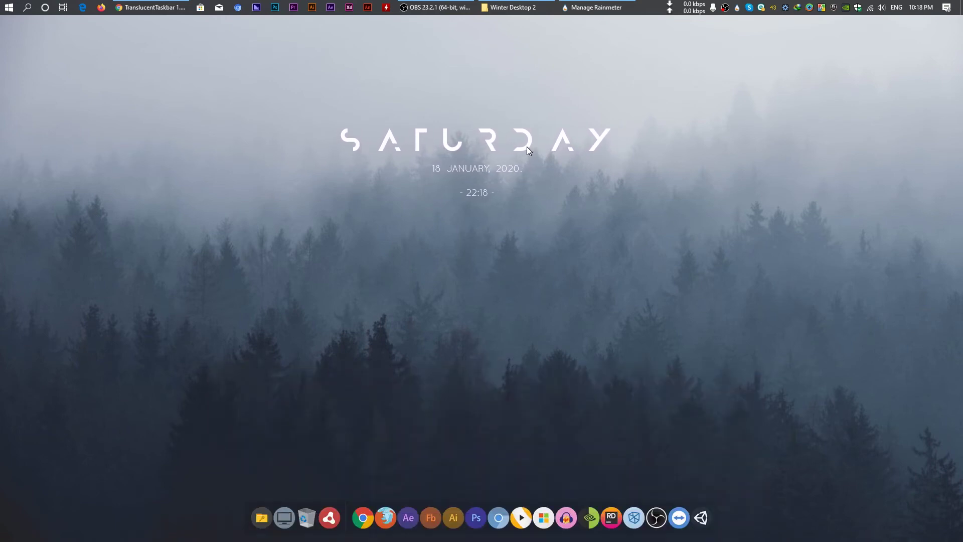
# Set the Mond clock skin's Position option to On desktop.
pyautogui.click(585, 7)
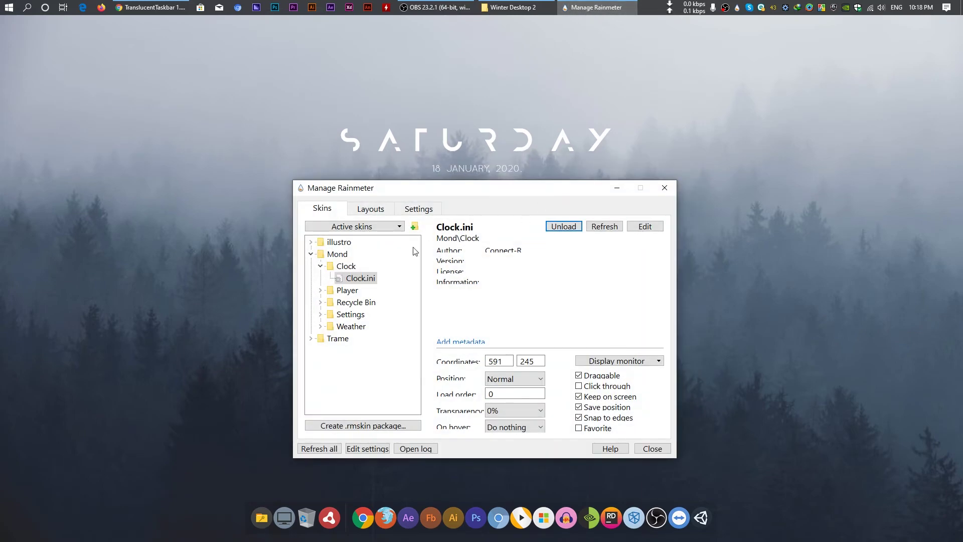
pyautogui.moveTo(438, 188); pyautogui.dragTo(192, 200)
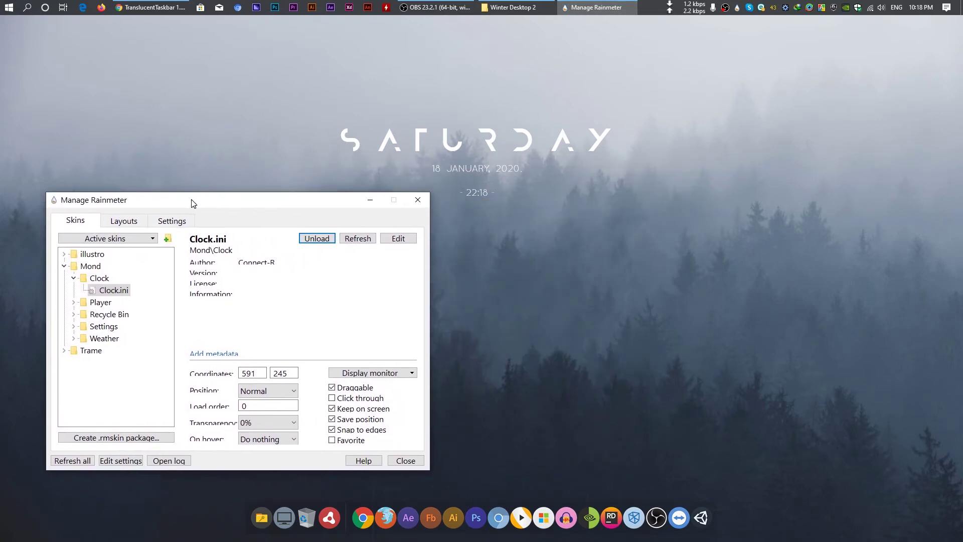
pyautogui.click(279, 392)
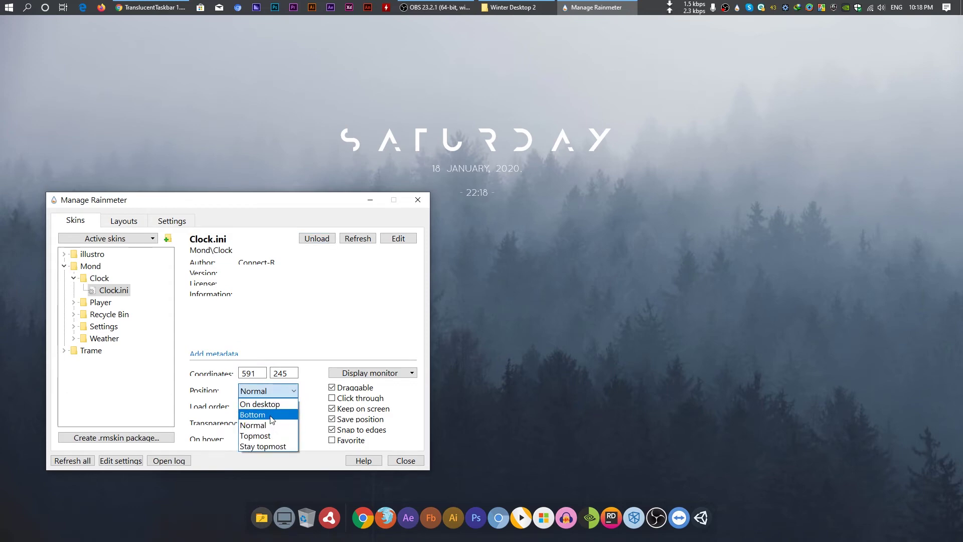
pyautogui.click(273, 404)
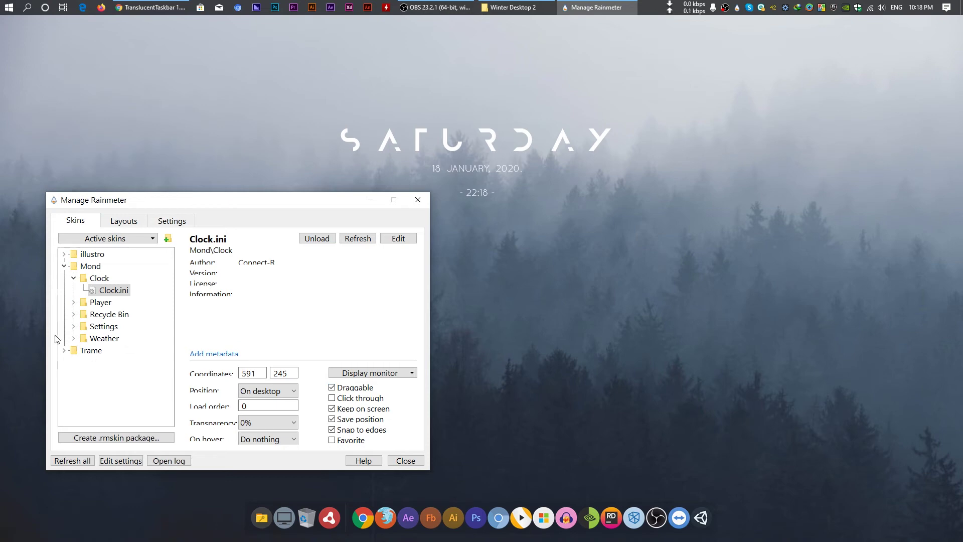
# Load the Trame skin's Dock.ini and place the icon dock along the desktop's left edge at about coordinates 0, 331.
pyautogui.click(65, 352)
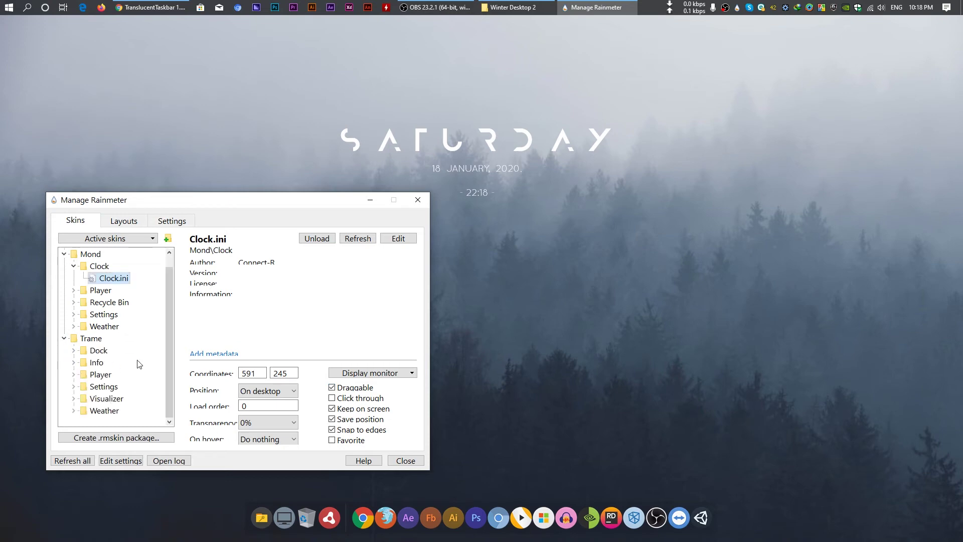
pyautogui.click(74, 351)
pyautogui.click(113, 363)
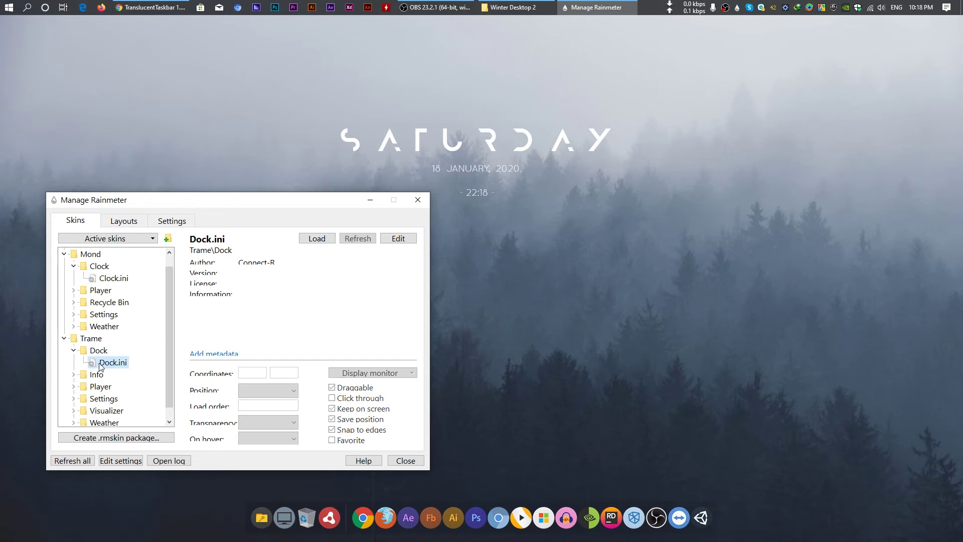
pyautogui.click(317, 239)
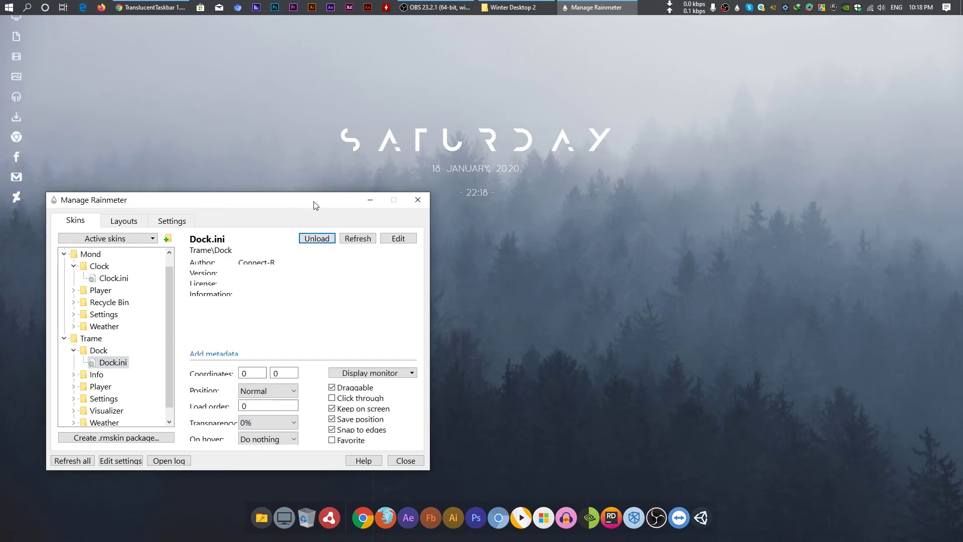
pyautogui.moveTo(316, 205); pyautogui.dragTo(652, 221)
pyautogui.moveTo(20, 76); pyautogui.dragTo(2, 244)
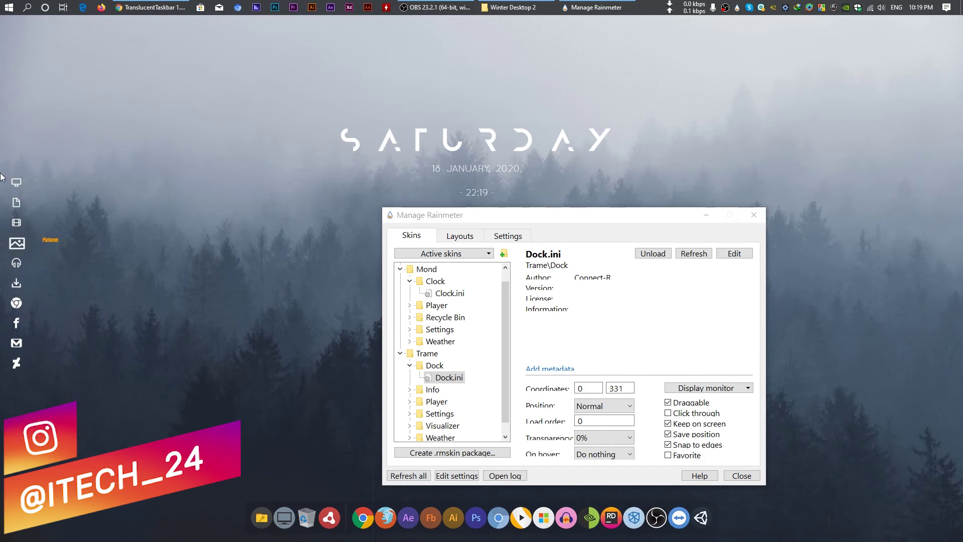
# Refresh all skins and set the Trame Dock.ini skin's Position option to On desktop.
pyautogui.click(416, 477)
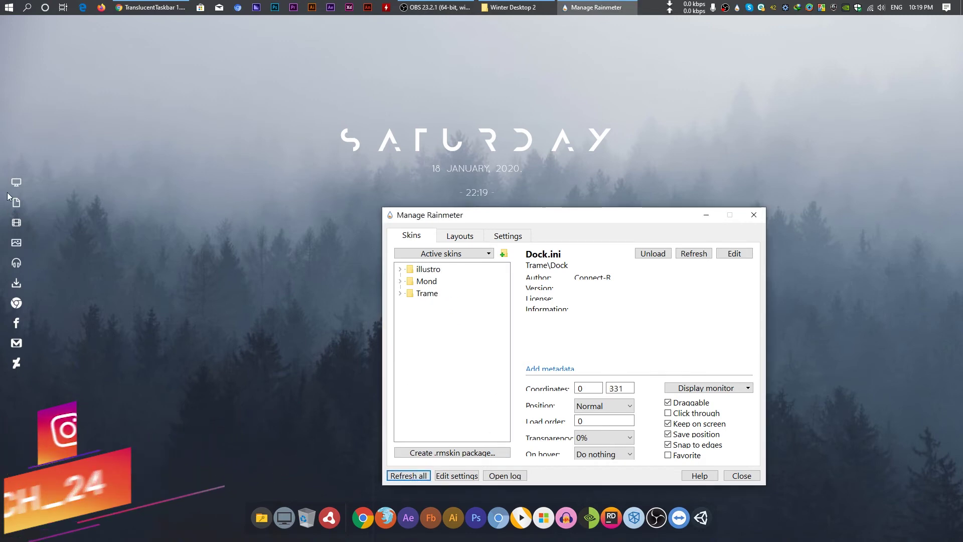
pyautogui.click(401, 293)
pyautogui.click(410, 305)
pyautogui.click(449, 317)
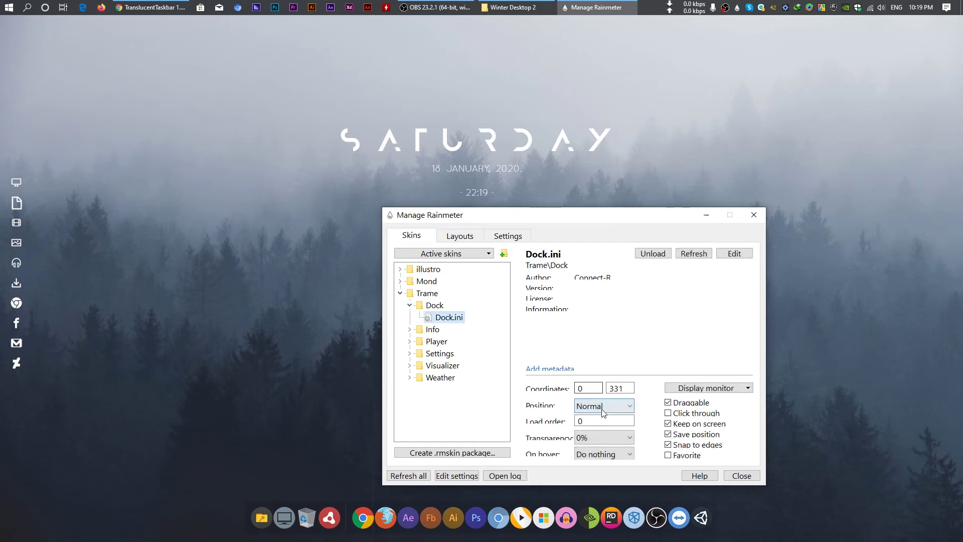
pyautogui.click(602, 411)
pyautogui.click(604, 420)
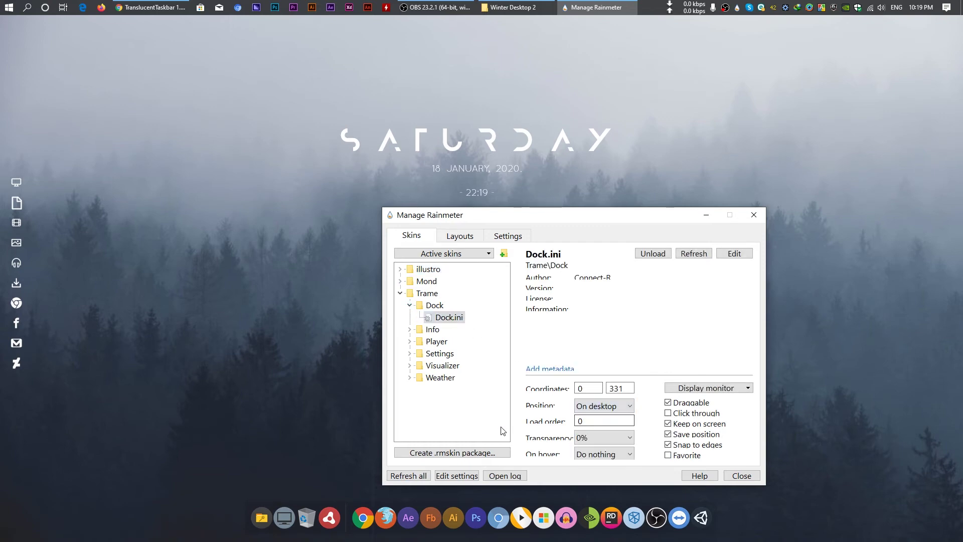
# Install the Robik skin package from the Winter Desktop 2 folder with its included layout applied, and show the desktop.
pyautogui.click(697, 217)
pyautogui.click(512, 7)
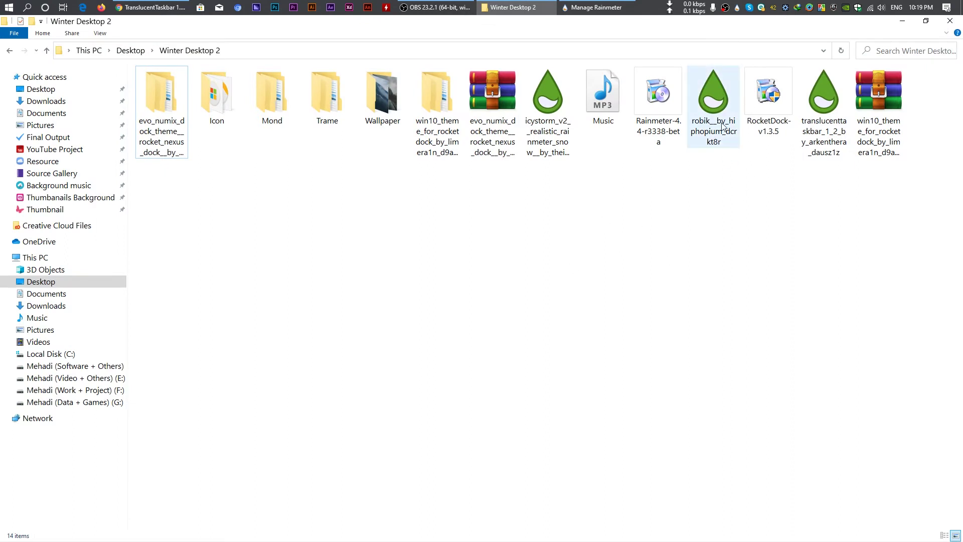
pyautogui.doubleClick(717, 101)
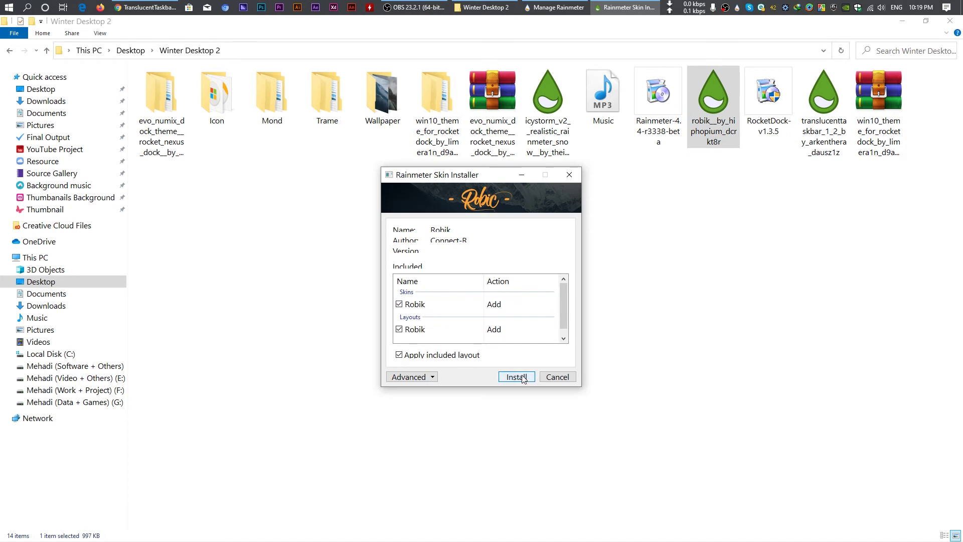
pyautogui.click(516, 377)
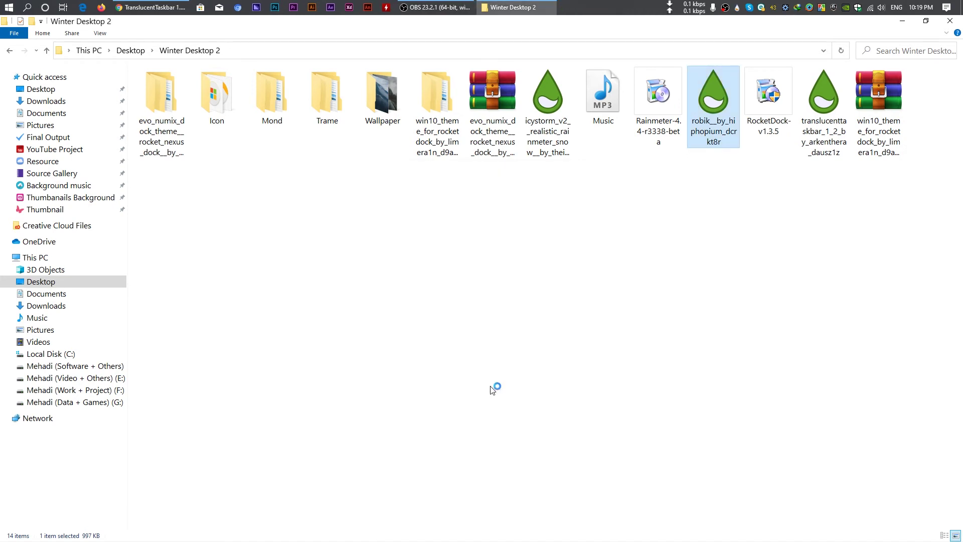
pyautogui.click(945, 6)
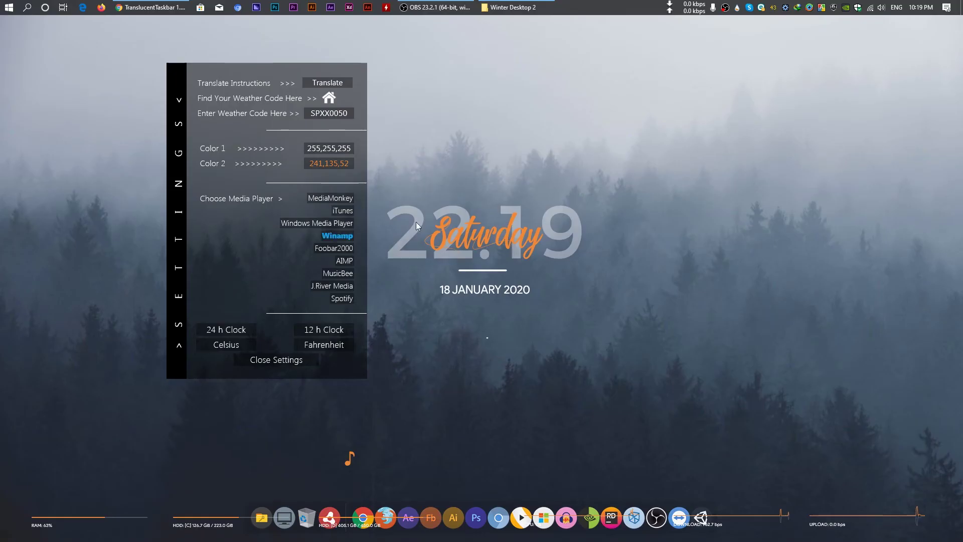
# Play the Music MP3 from the Winter Desktop 2 folder in Windows Media Player and minimise the folder window.
pyautogui.click(515, 7)
pyautogui.click(607, 94)
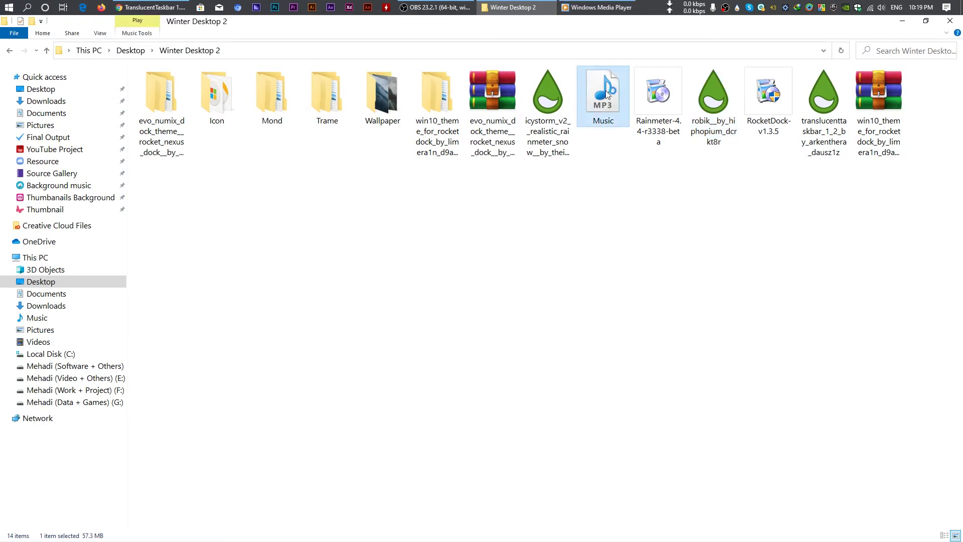
pyautogui.doubleClick(607, 94)
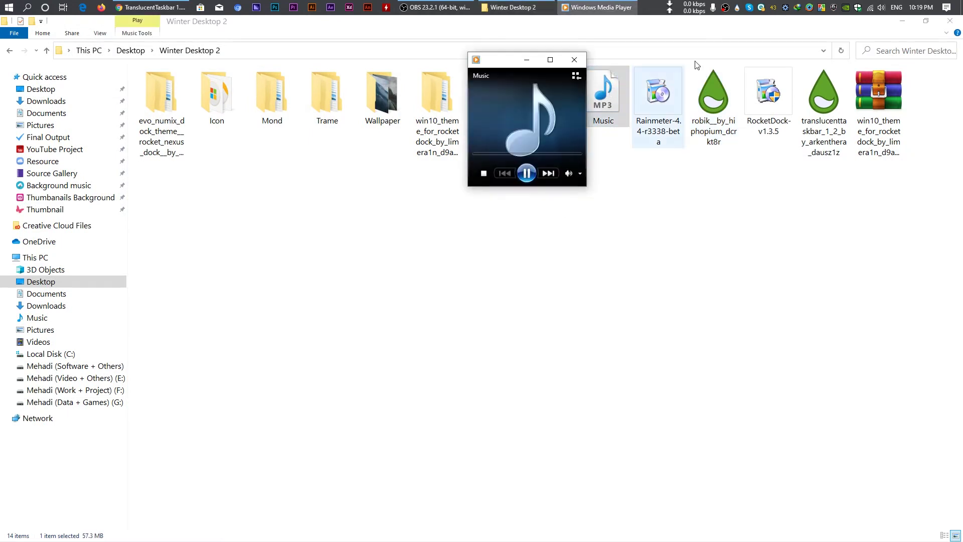
pyautogui.click(902, 21)
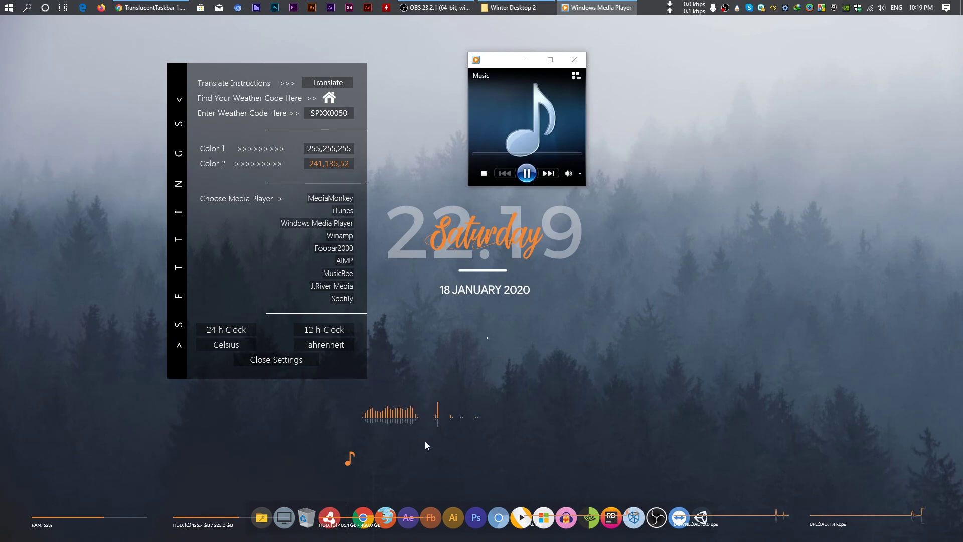
# Set Color 2 in the Robik settings to 245,242,240 and close the settings widget.
pyautogui.click(324, 167)
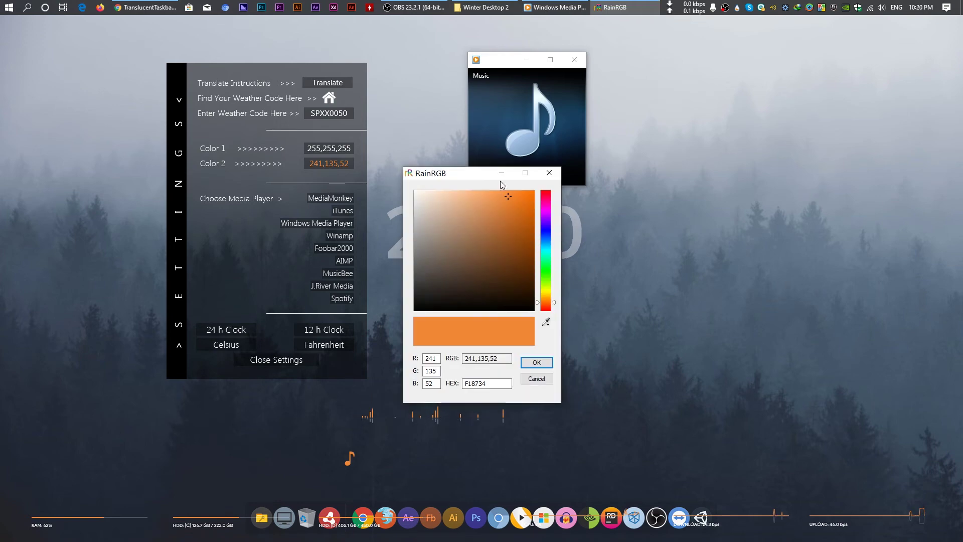
pyautogui.click(871, 286)
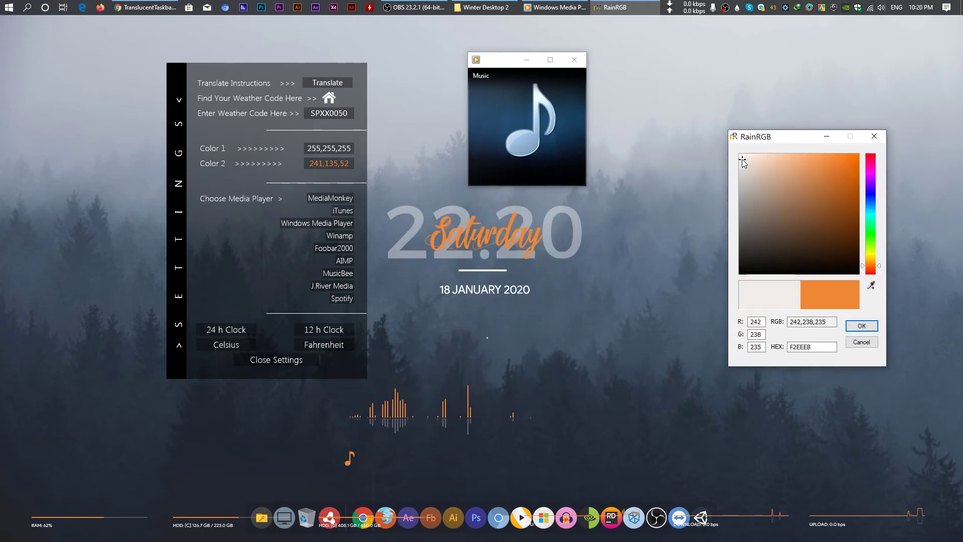
pyautogui.click(869, 343)
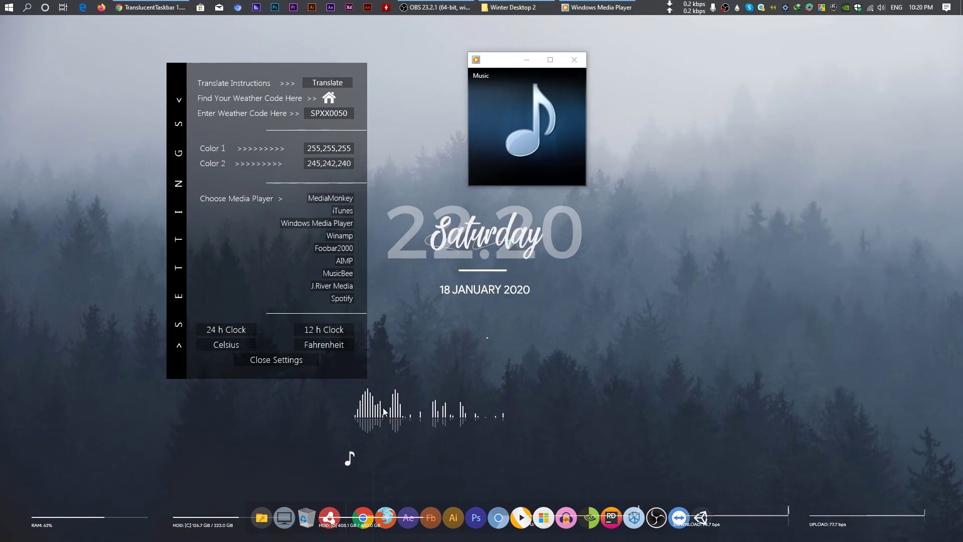
pyautogui.click(262, 370)
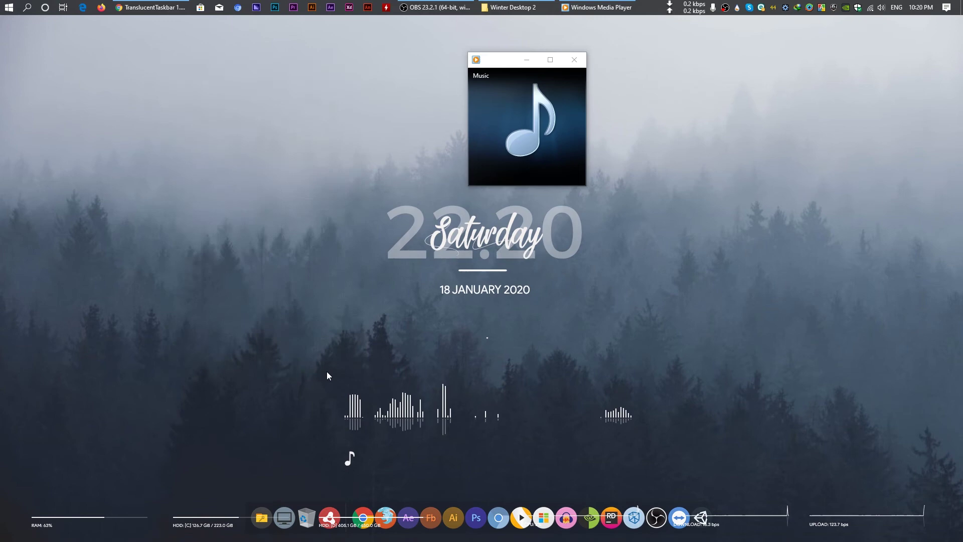
# Unload the Robik skins Clock, Cpu, Disk C, Disk D, Download and Ram in Manage Rainmeter.
pyautogui.click(737, 7)
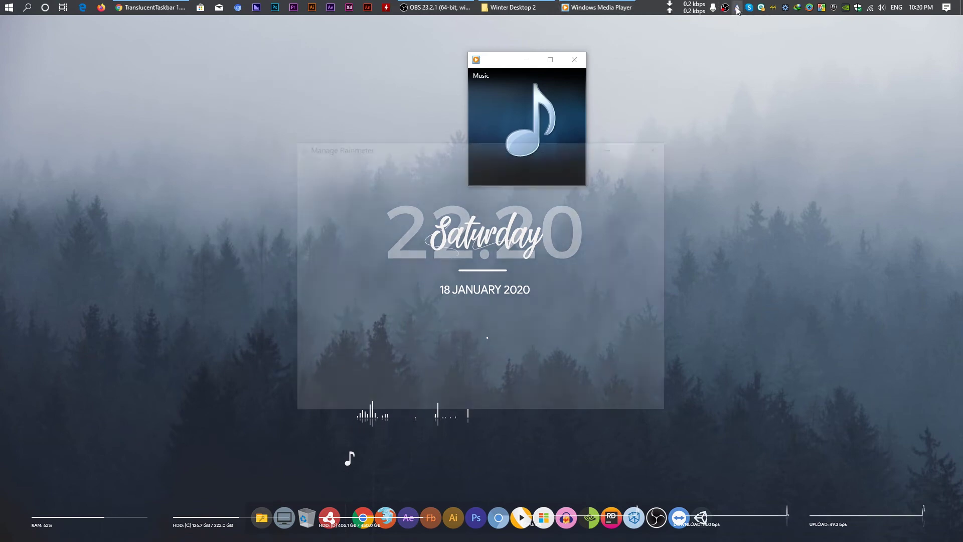
pyautogui.click(307, 224)
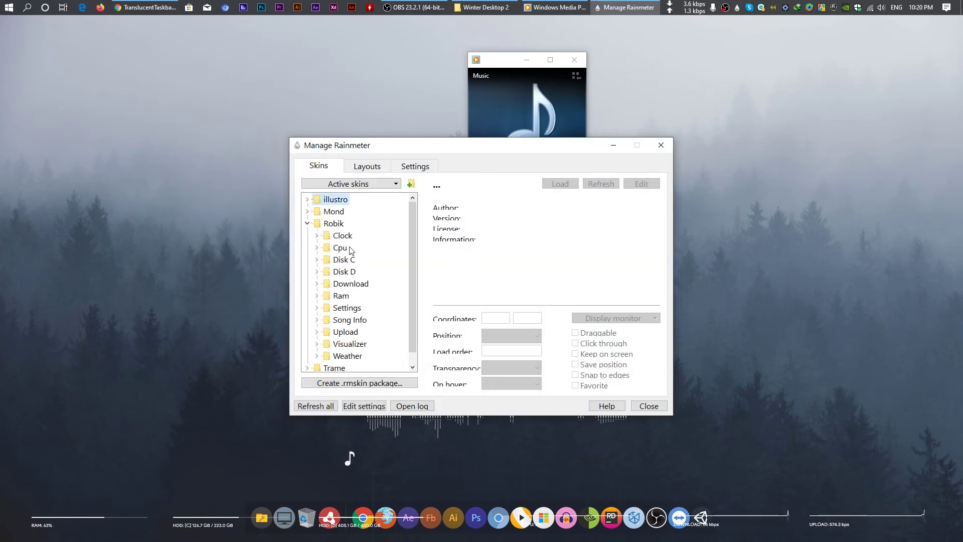
pyautogui.click(318, 236)
pyautogui.click(358, 248)
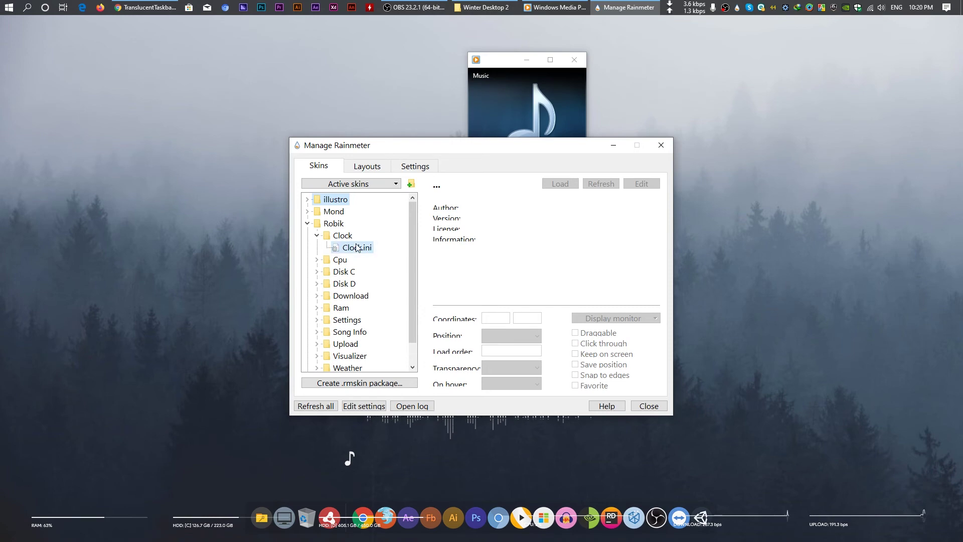
pyautogui.click(372, 259)
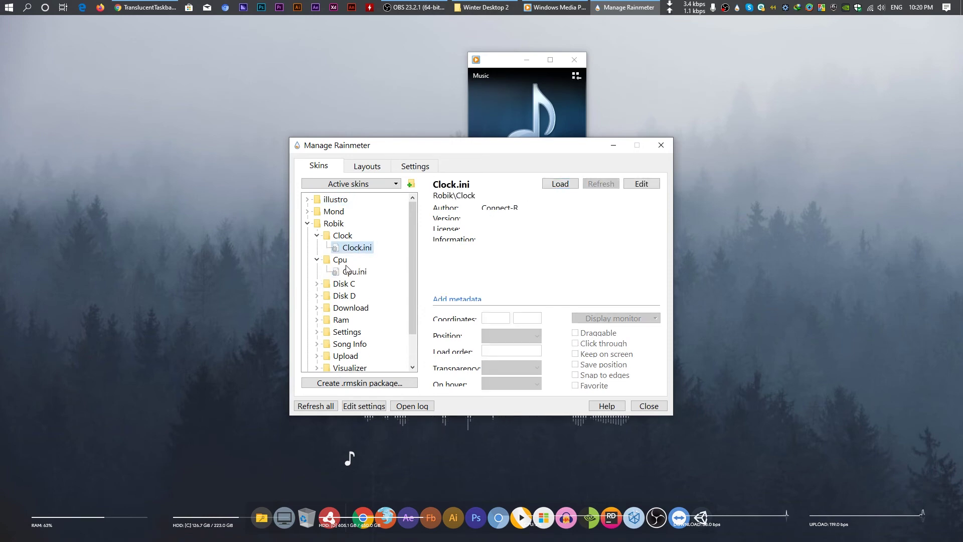
pyautogui.click(371, 284)
pyautogui.click(372, 308)
pyautogui.click(371, 332)
pyautogui.click(371, 283)
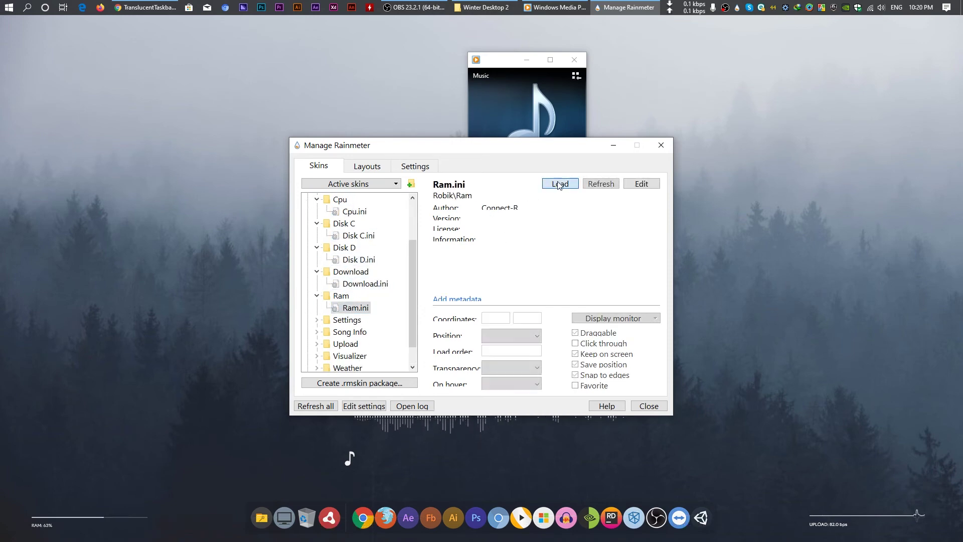
# Unload the Robik skins Settings, Song Info, Upload and Weather, keeping only the Visualizer loaded.
pyautogui.click(371, 295)
pyautogui.click(324, 309)
pyautogui.click(346, 320)
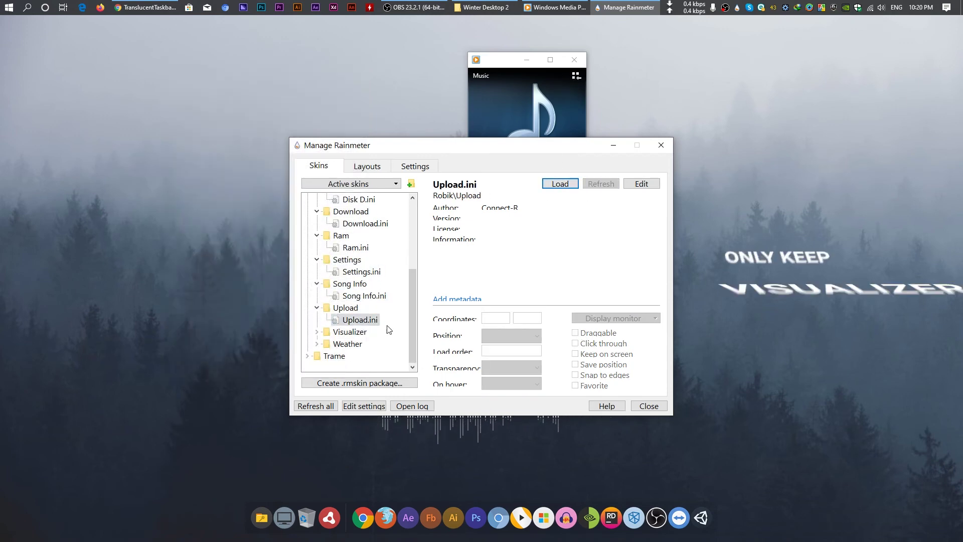
pyautogui.click(317, 332)
pyautogui.click(317, 345)
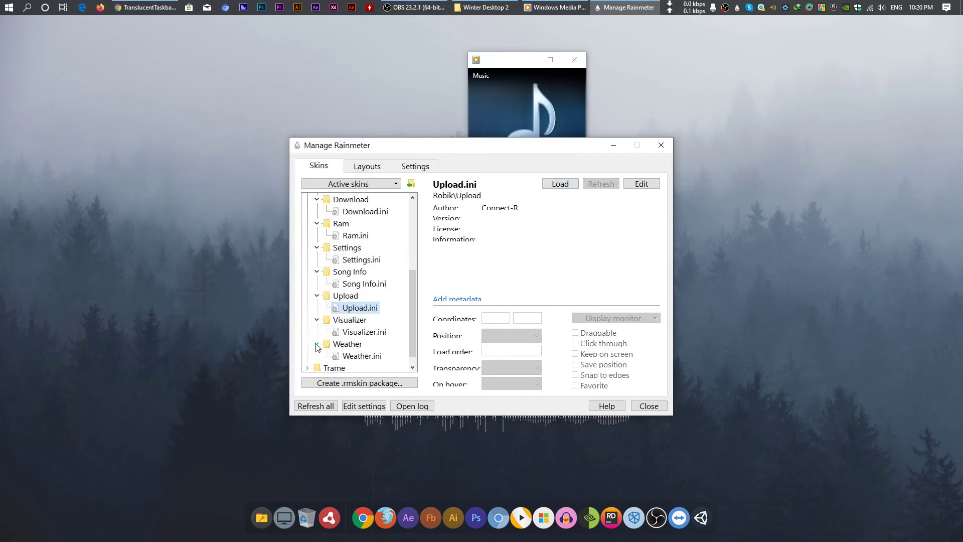
pyautogui.click(365, 356)
pyautogui.click(562, 184)
# Load the Mond skin's Clock.ini.
pyautogui.scroll(4, 341, 226)
pyautogui.click(308, 212)
pyautogui.doubleClick(343, 224)
pyautogui.click(353, 237)
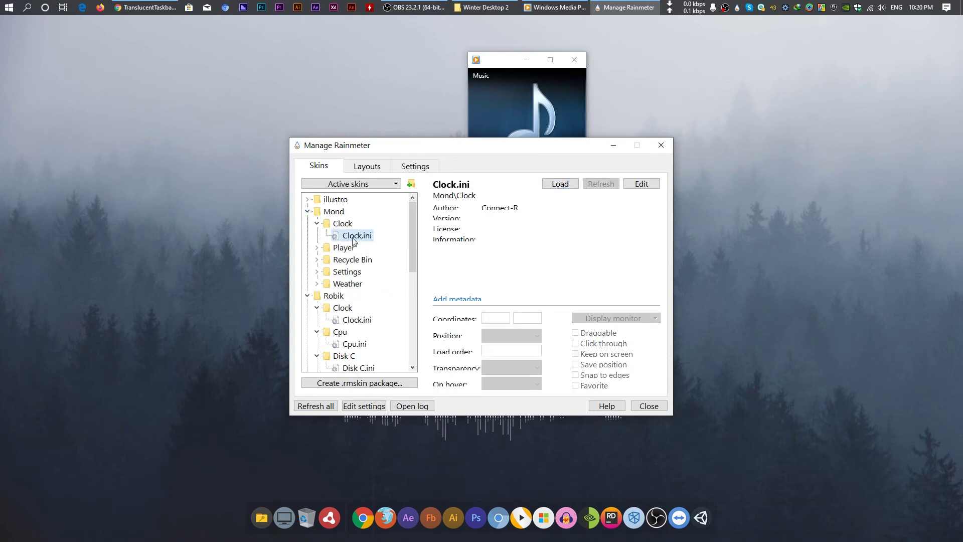
pyautogui.click(555, 186)
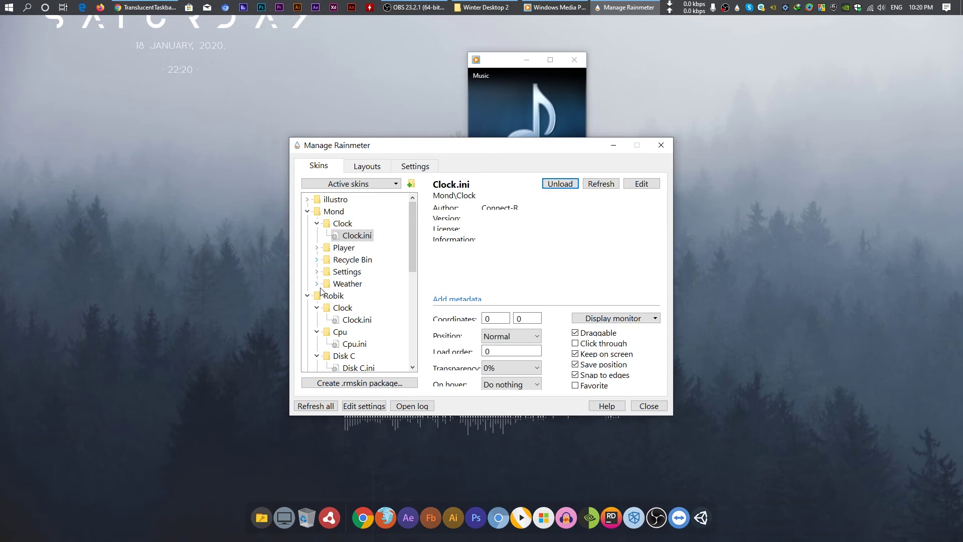
# Load the Trame skin's Dock.ini.
pyautogui.scroll(-6, 341, 326)
pyautogui.click(310, 355)
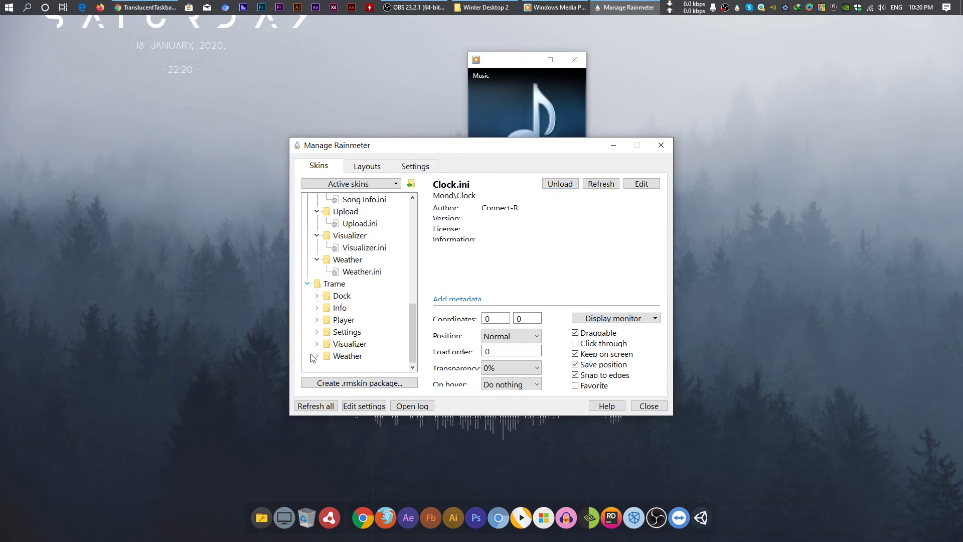
pyautogui.click(317, 296)
pyautogui.doubleClick(356, 307)
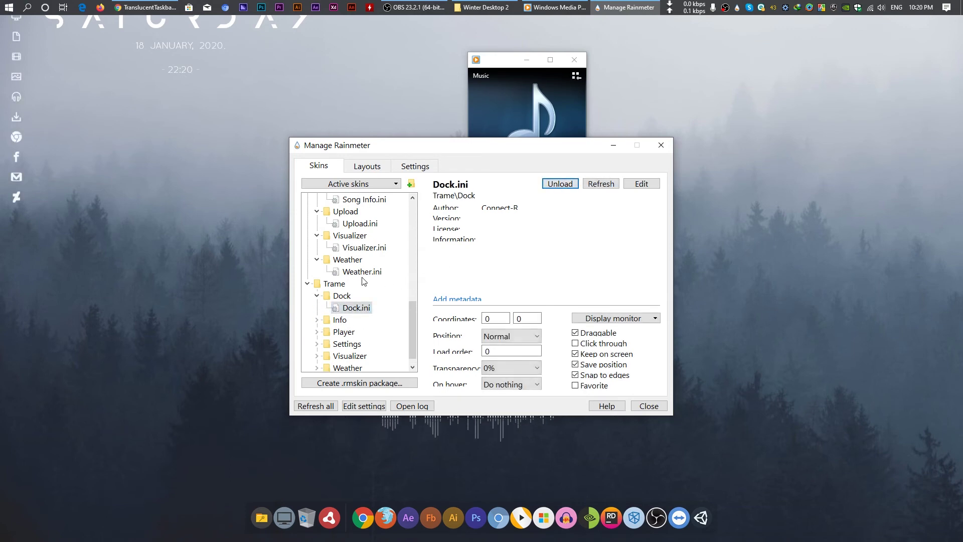
# Load the Trame skin's Player.ini.
pyautogui.scroll(-1, 369, 296)
pyautogui.click(318, 321)
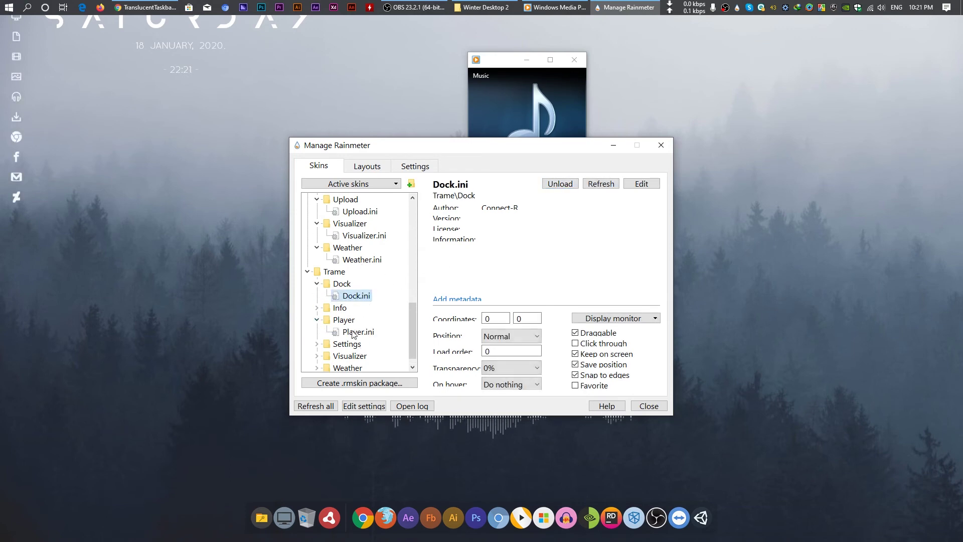
pyautogui.click(358, 332)
pyautogui.click(559, 184)
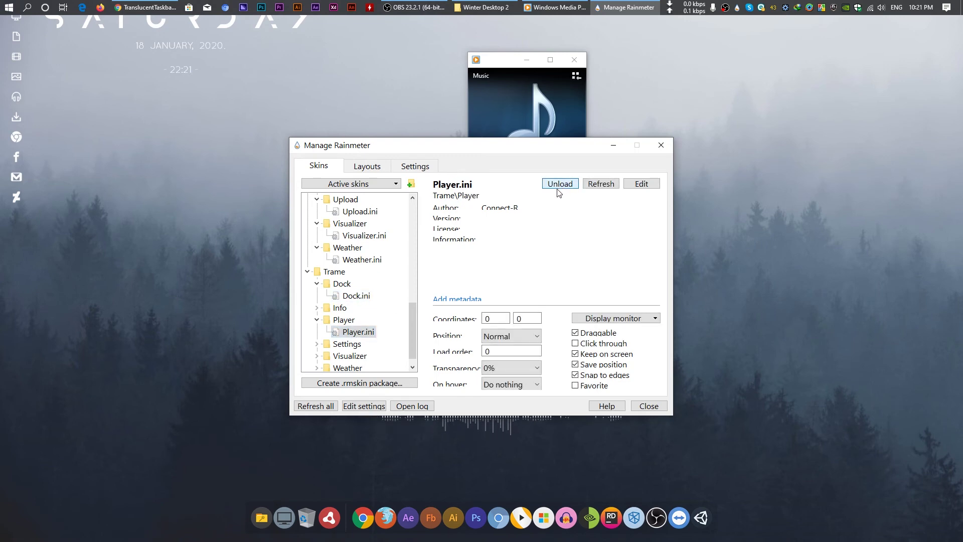
# Minimise the Manage Rainmeter and media player windows and centre the Mond clock horizontally in the desktop's upper area, above the visualizer.
pyautogui.click(613, 145)
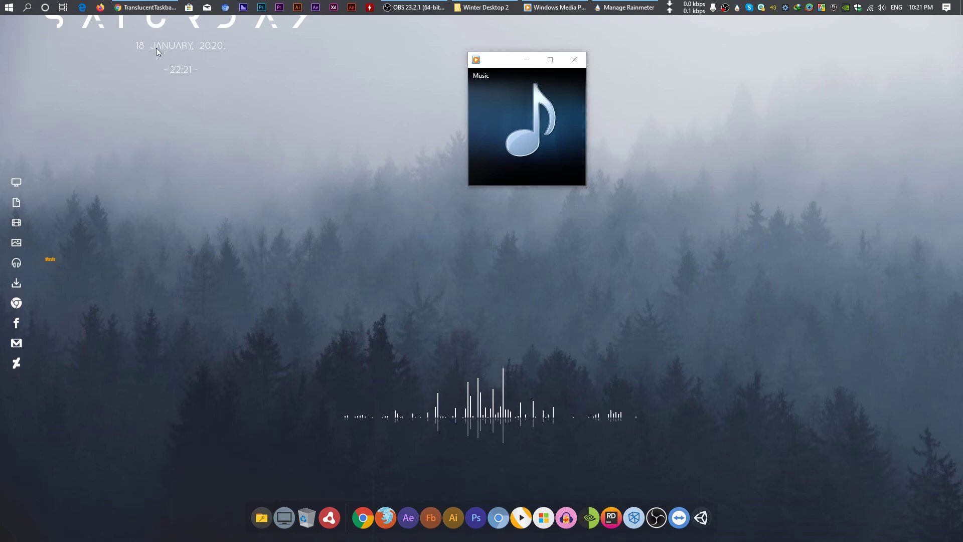
pyautogui.click(526, 59)
pyautogui.moveTo(263, 25); pyautogui.dragTo(566, 155)
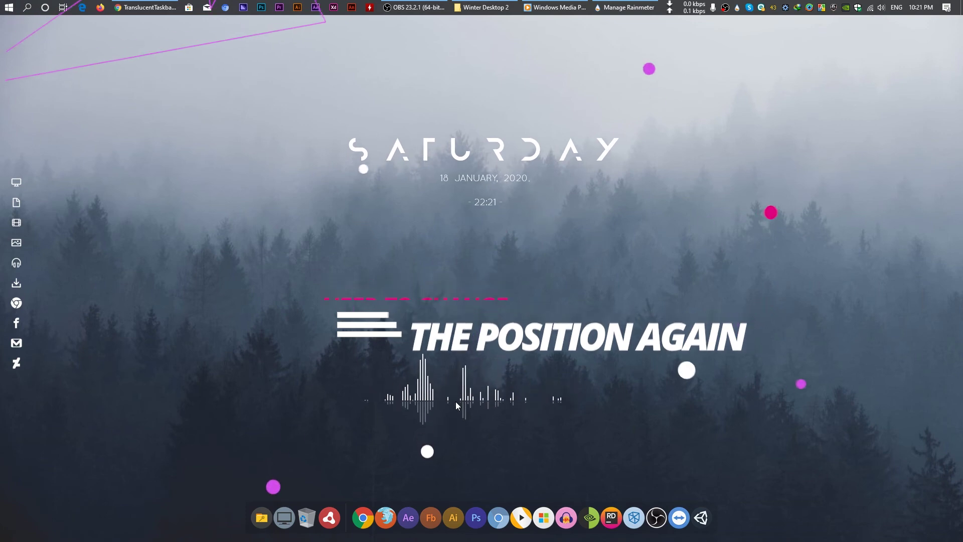
pyautogui.moveTo(499, 157)
pyautogui.mouseDown()
pyautogui.moveTo(494, 143)
pyautogui.moveTo(499, 149)
pyautogui.mouseUp()
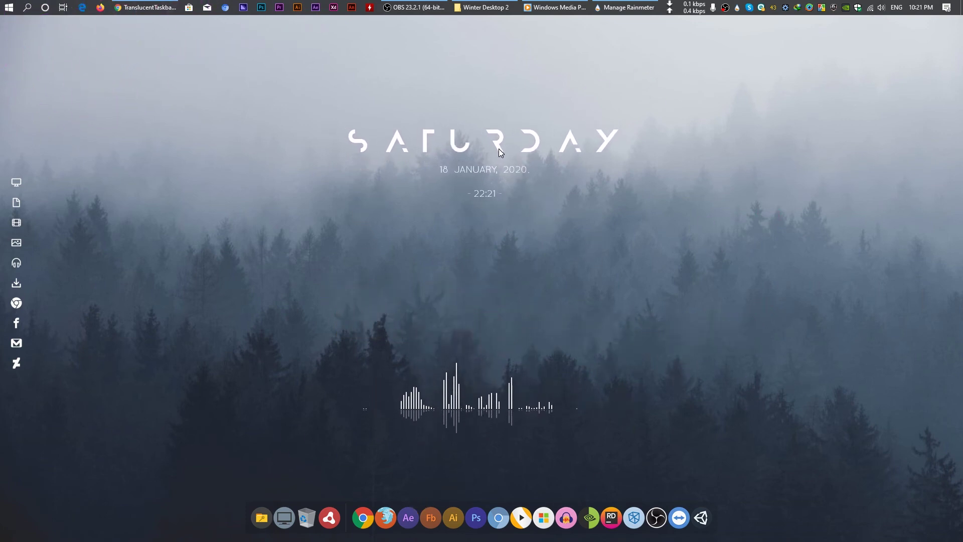
# Install the TranslucentTaskbar skin package from the Winter Desktop 2 folder and show the desktop.
pyautogui.click(482, 7)
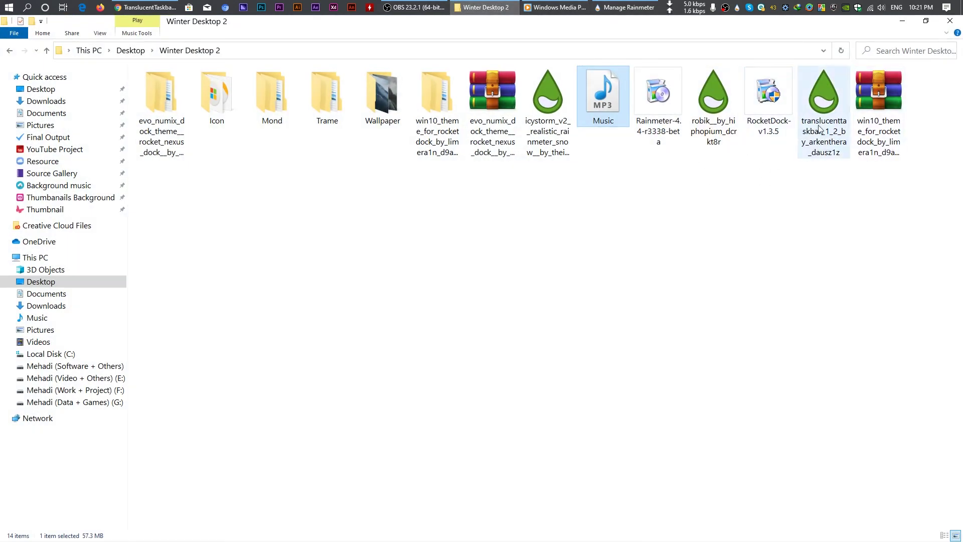
pyautogui.doubleClick(829, 136)
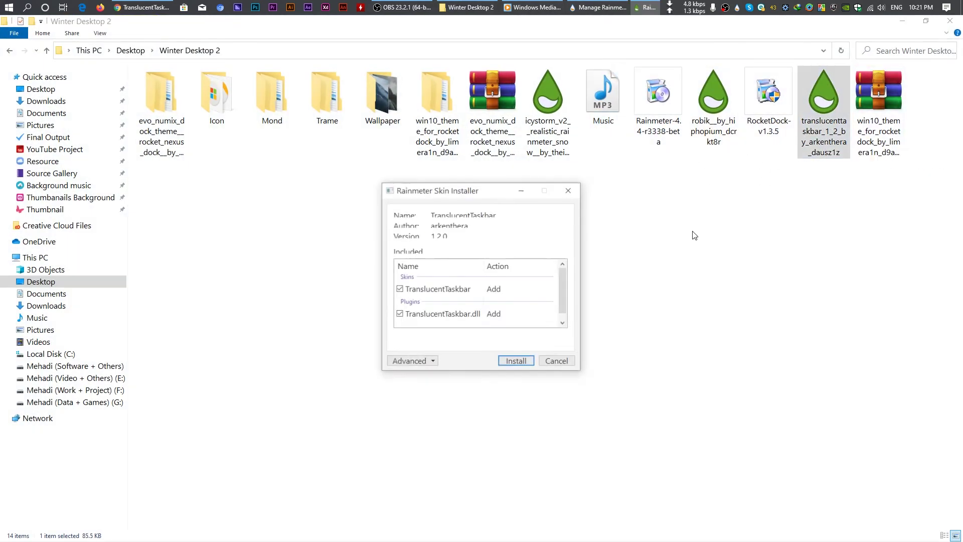
pyautogui.click(521, 363)
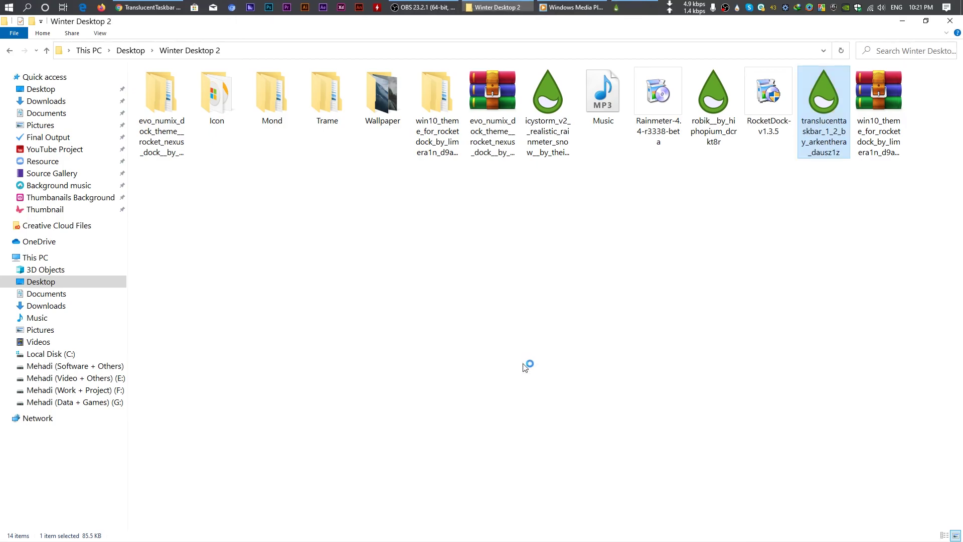
pyautogui.press('super+d')
# Load the TranslucentTaskbar skin's Sample.ini, moving the Manage Rainmeter window aside from the clock.
pyautogui.click(737, 8)
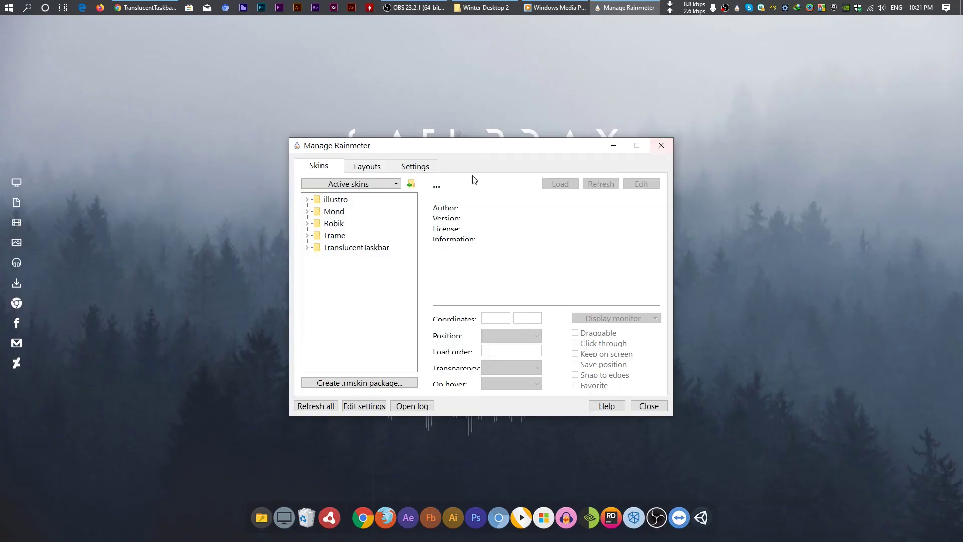
pyautogui.moveTo(409, 148); pyautogui.dragTo(631, 141)
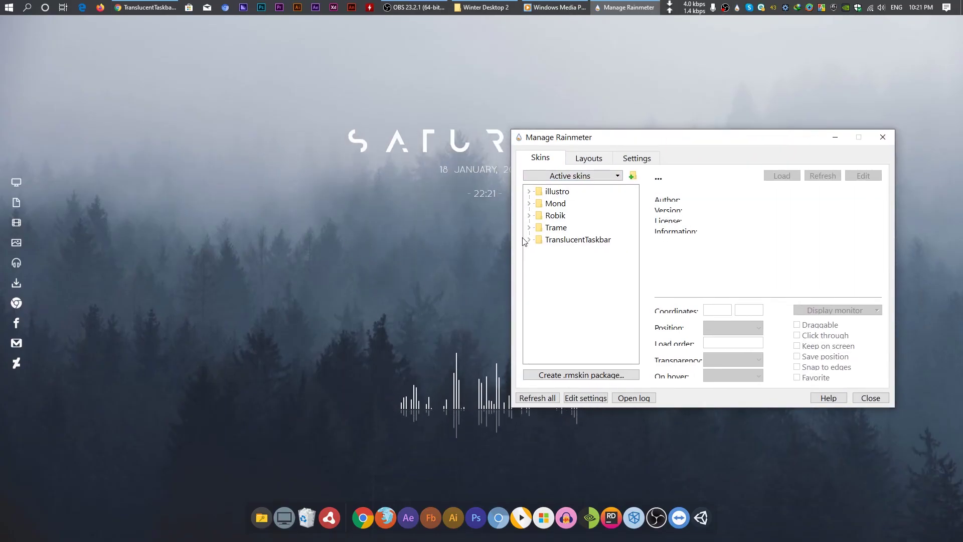
pyautogui.click(530, 240)
pyautogui.doubleClick(572, 251)
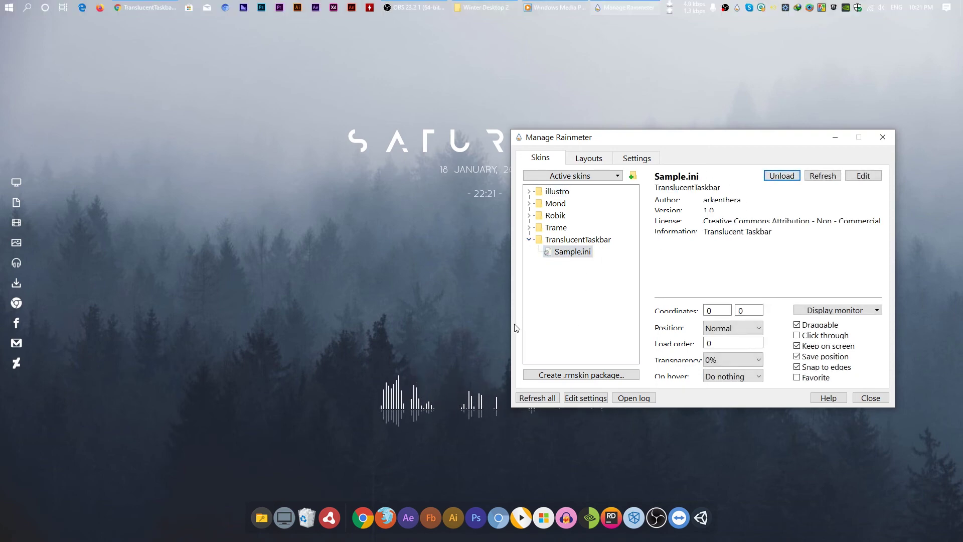
# Load the Mond skin's Player.ini and place the music player centred directly below the clock on the desktop.
pyautogui.click(529, 204)
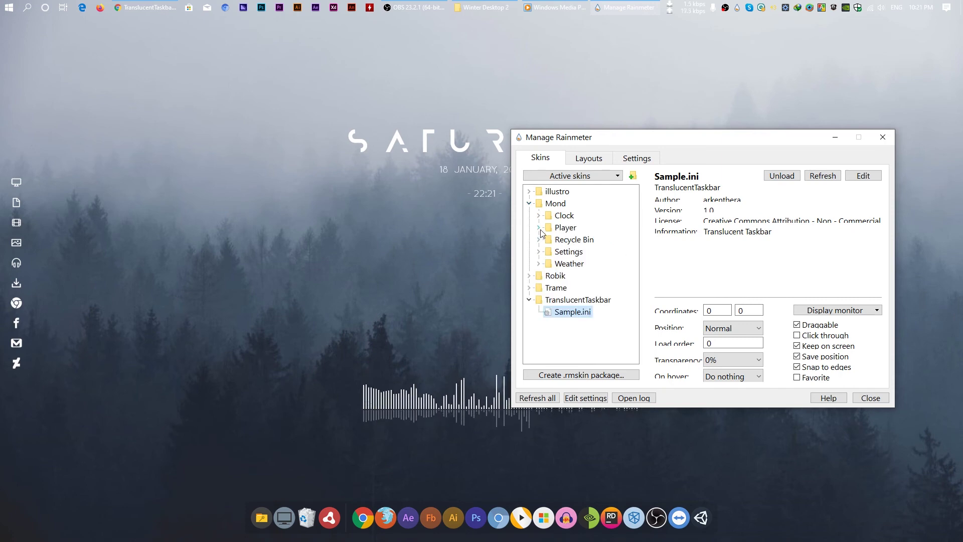
pyautogui.click(539, 228)
pyautogui.click(577, 239)
pyautogui.click(773, 176)
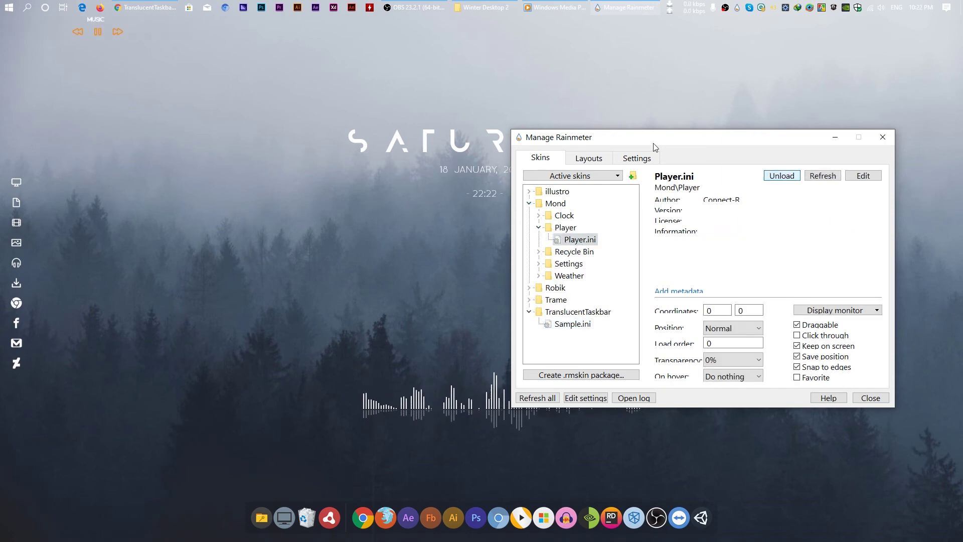
pyautogui.moveTo(100, 22); pyautogui.dragTo(468, 230)
pyautogui.moveTo(809, 140); pyautogui.dragTo(528, 216)
pyautogui.click(545, 246)
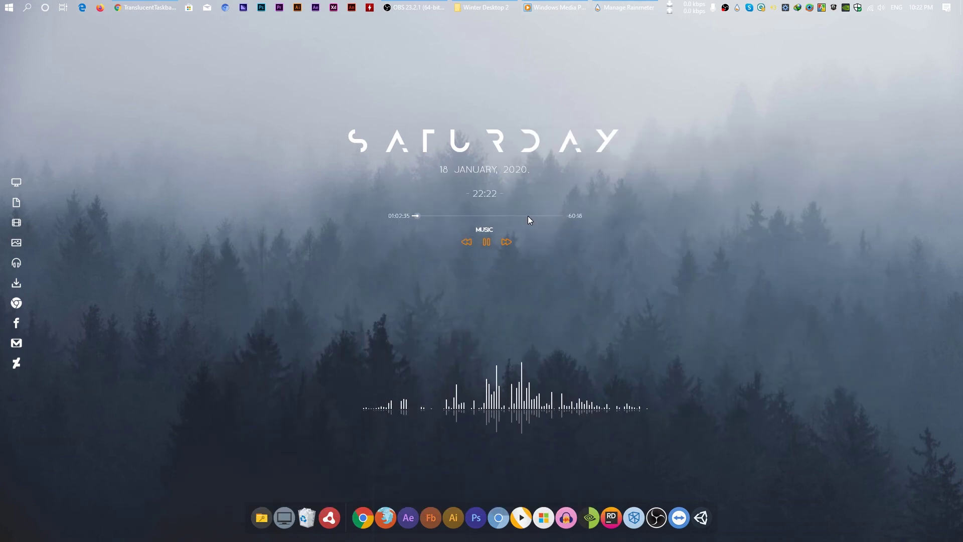
# Install the IcyStorm snow skin package from the Winter Desktop 2 folder and minimise the folder window.
pyautogui.click(477, 5)
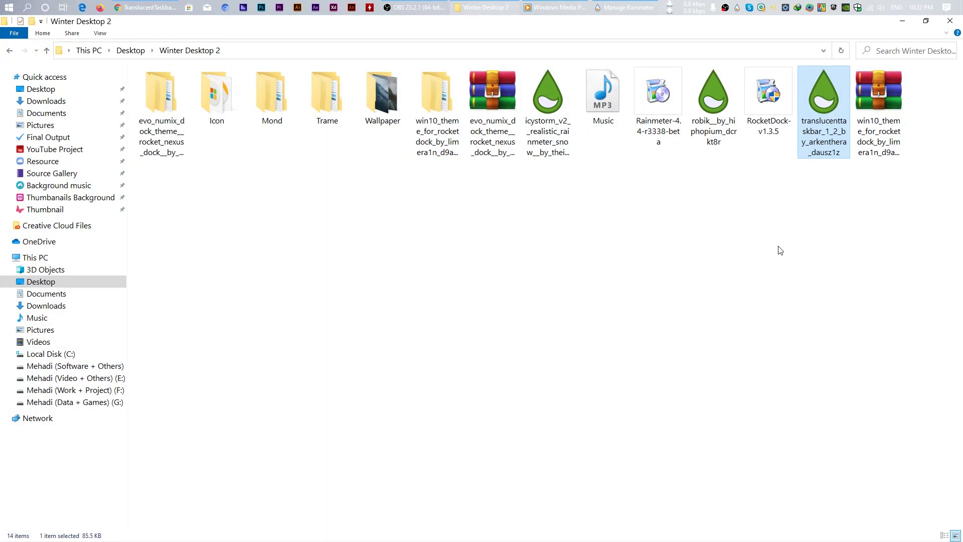
pyautogui.doubleClick(545, 124)
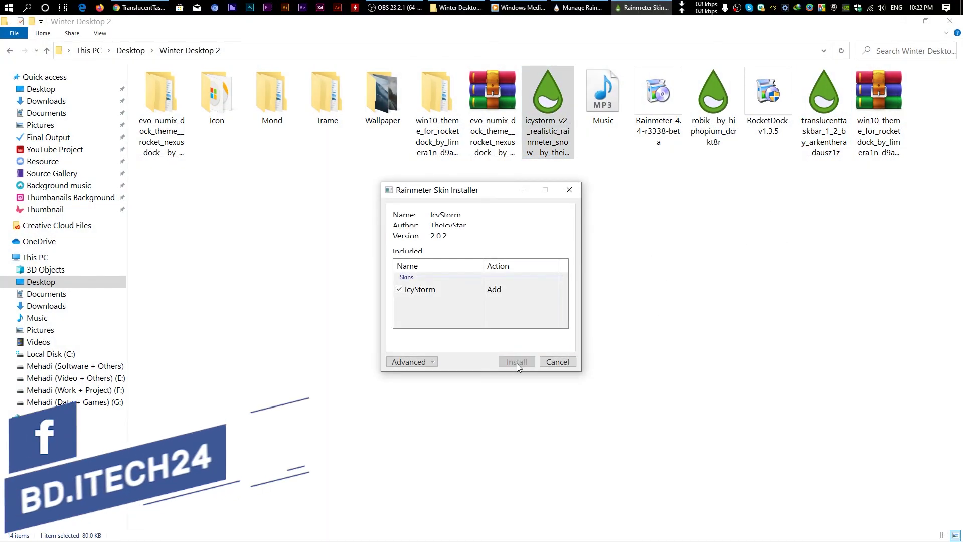
pyautogui.click(517, 362)
pyautogui.click(903, 21)
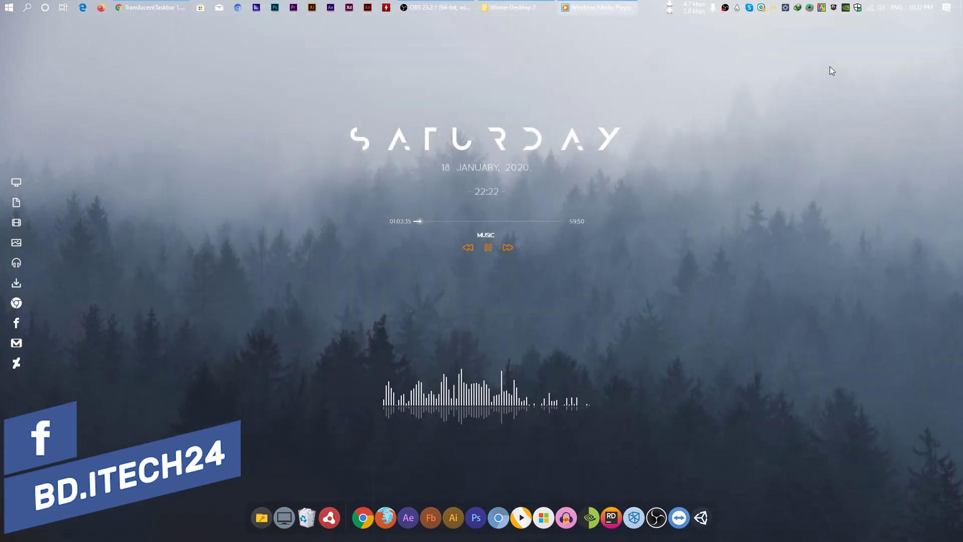
# Load Snow.ini from the IcyStorm SnowV2 skin.
pyautogui.click(737, 8)
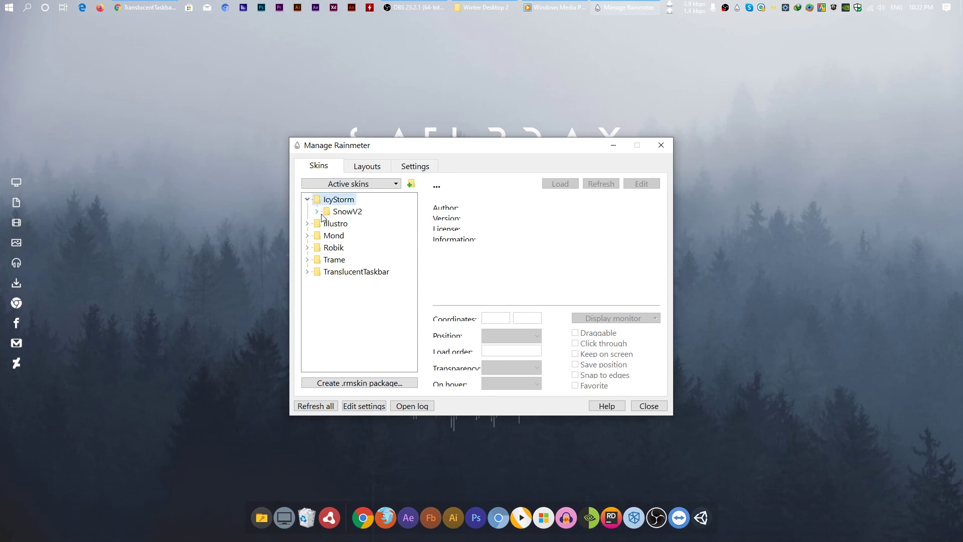
pyautogui.click(357, 223)
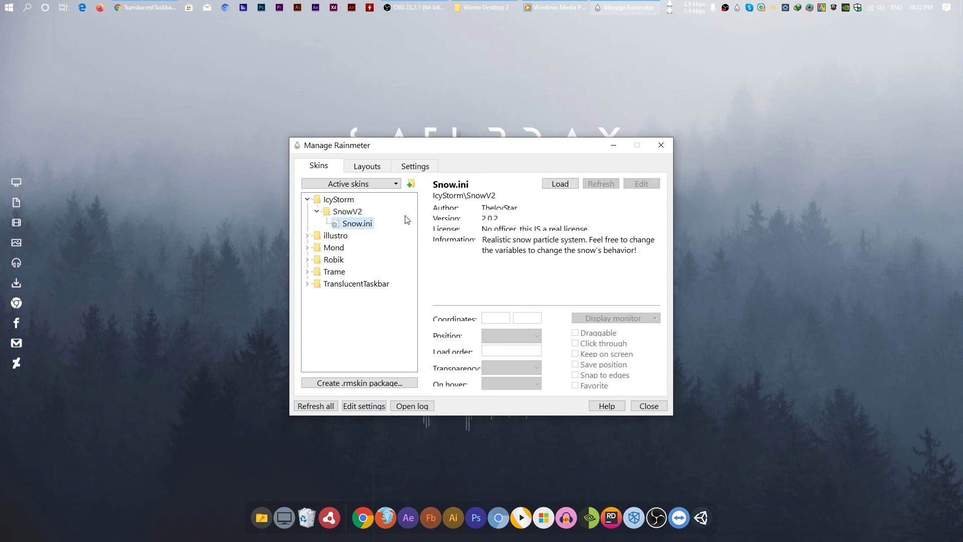
pyautogui.click(555, 186)
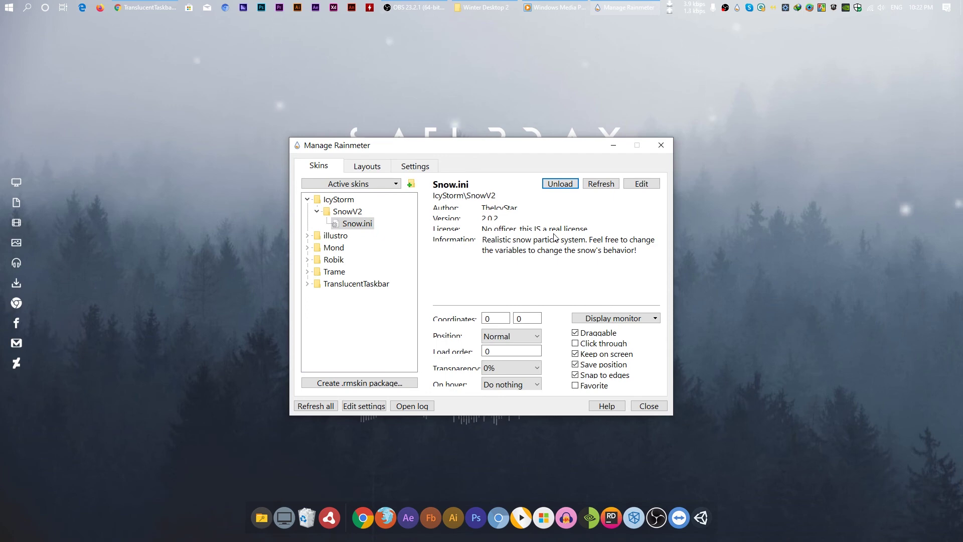
# Set the Snow.ini and Mond Clock.ini skins' position to On desktop, and make the clock non-draggable.
pyautogui.click(509, 336)
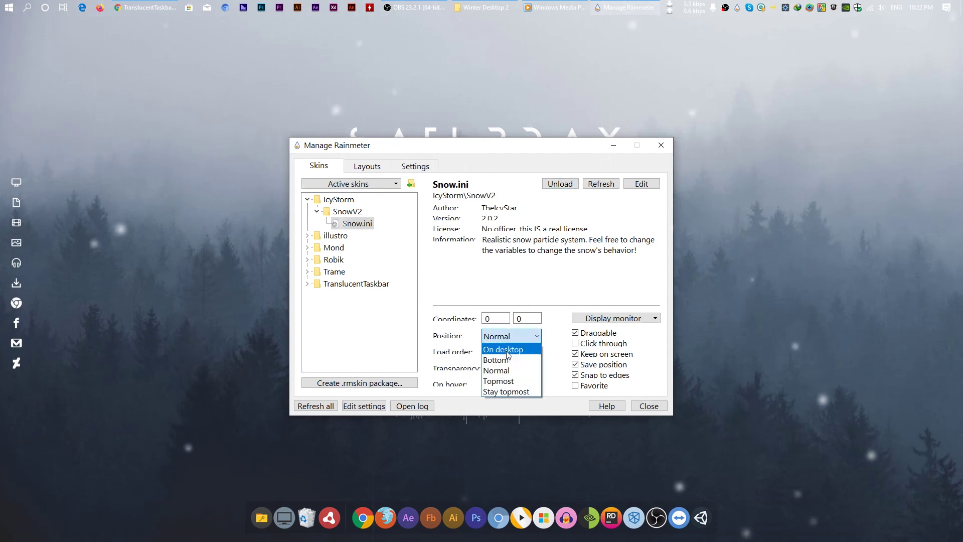
pyautogui.click(507, 350)
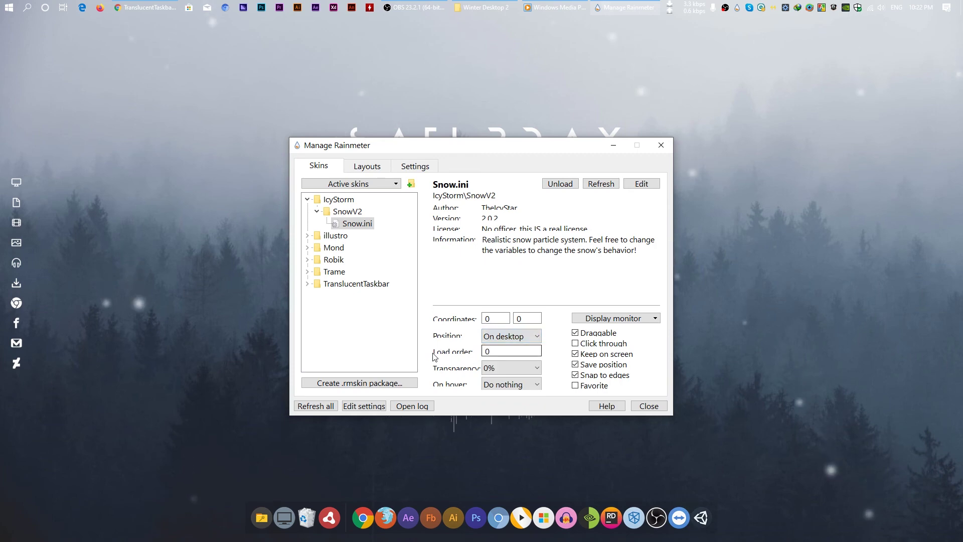
pyautogui.click(308, 247)
pyautogui.click(348, 274)
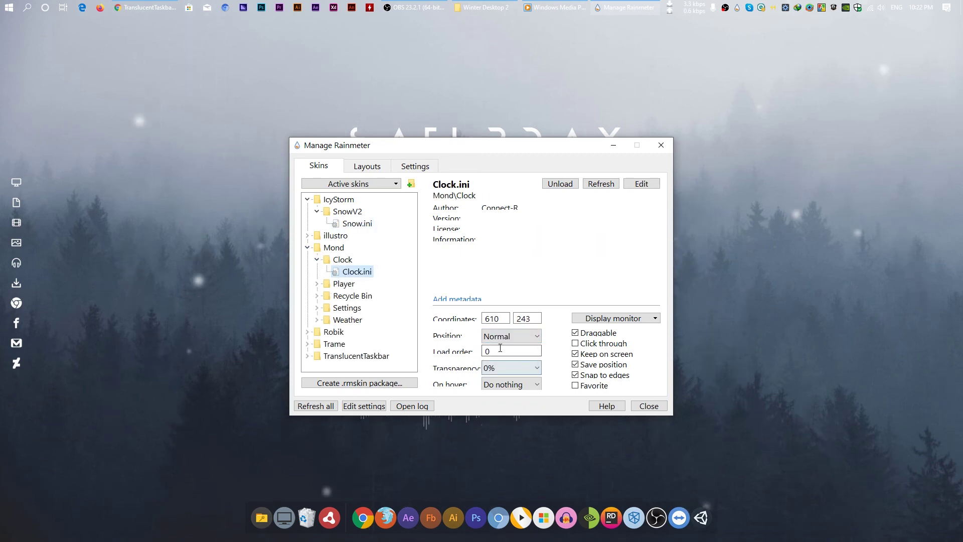
pyautogui.click(509, 336)
pyautogui.click(505, 355)
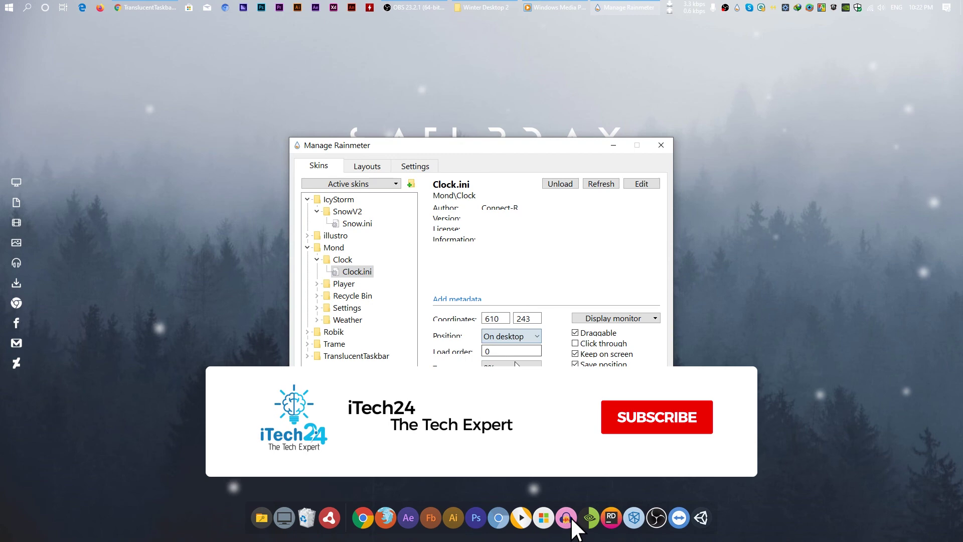
pyautogui.click(576, 333)
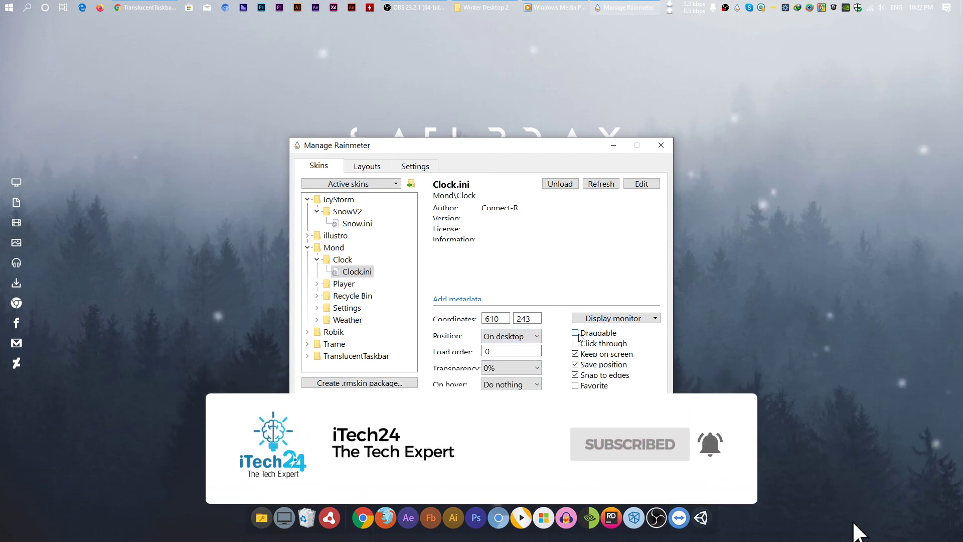
# Set the Mond Player.ini skin's position to On desktop and turn off its Draggable option.
pyautogui.click(318, 284)
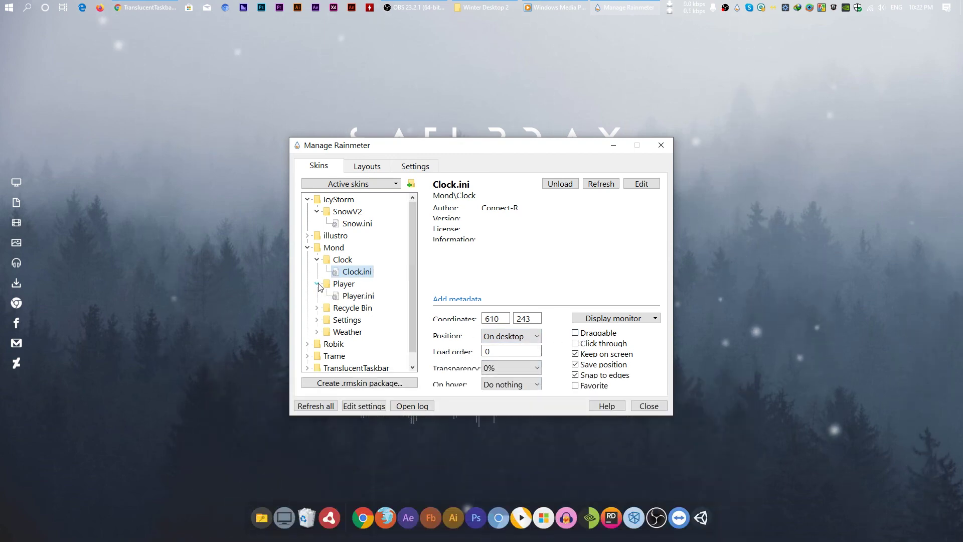
pyautogui.click(364, 297)
pyautogui.click(519, 335)
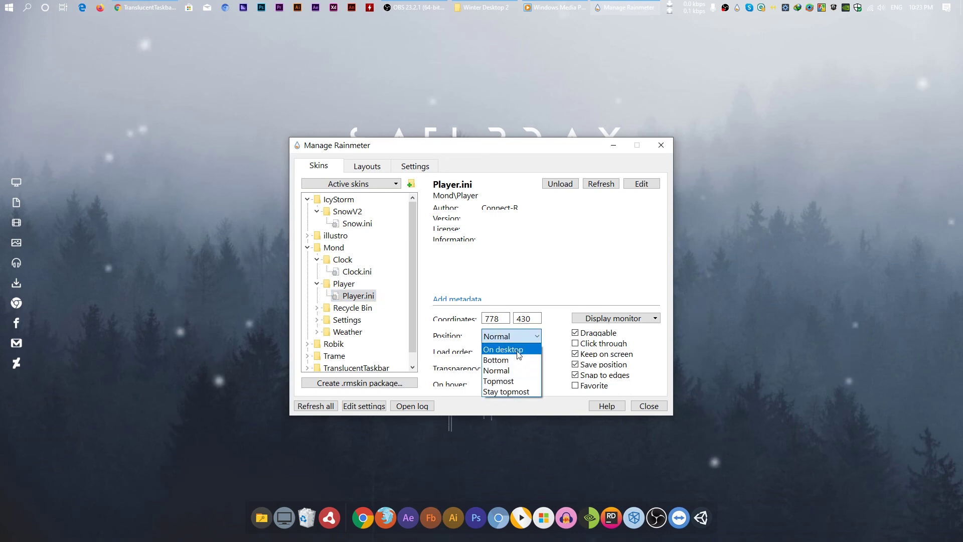
pyautogui.click(519, 355)
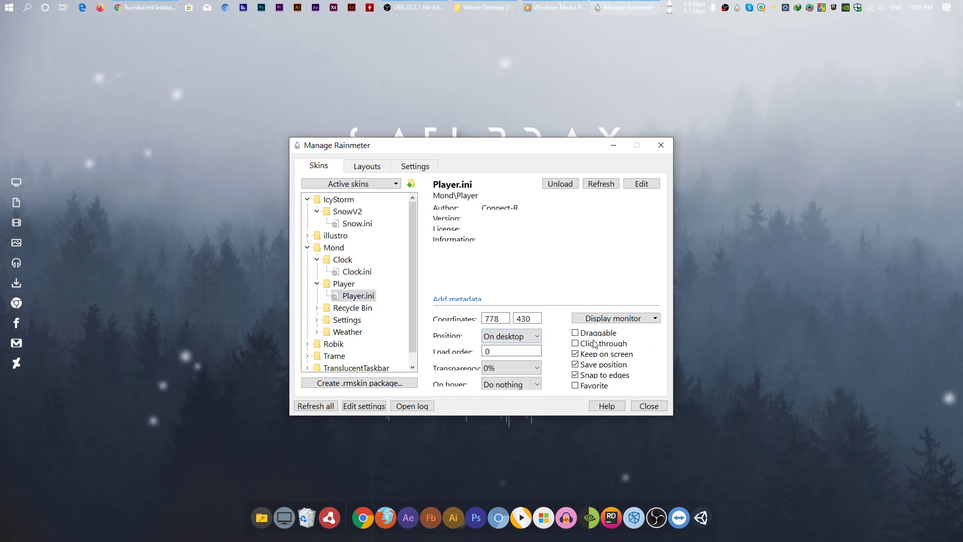
pyautogui.click(540, 147)
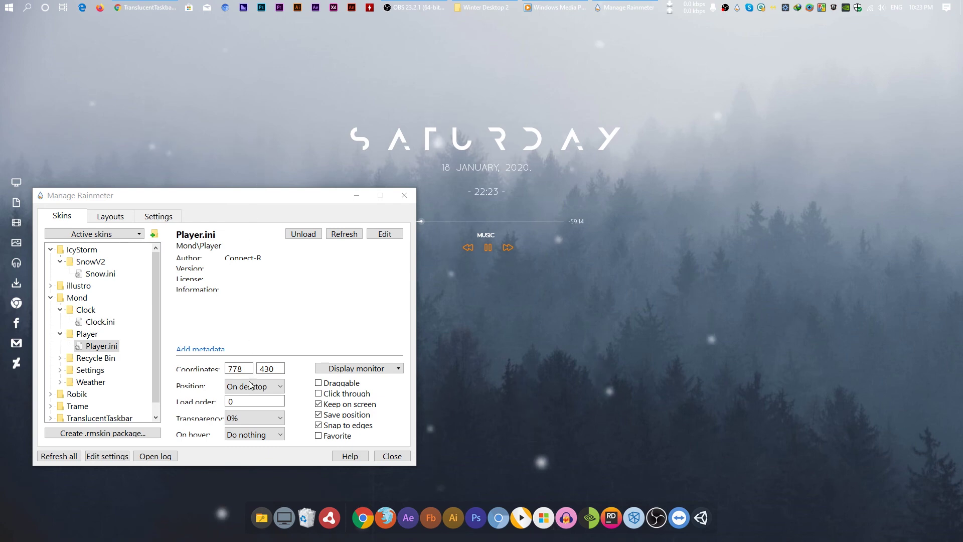
# Load the Mond skin's Recycle Bin.ini and place the recycle bin widget in the lower-right corner of the desktop.
pyautogui.moveTo(282, 203); pyautogui.dragTo(528, 137)
pyautogui.click(304, 290)
pyautogui.click(354, 301)
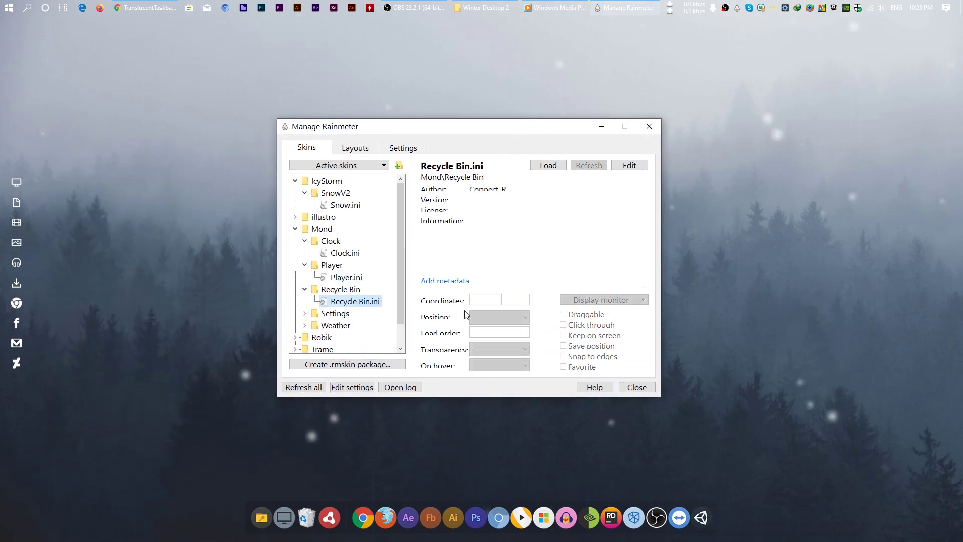
pyautogui.click(548, 167)
pyautogui.moveTo(447, 129); pyautogui.dragTo(194, 123)
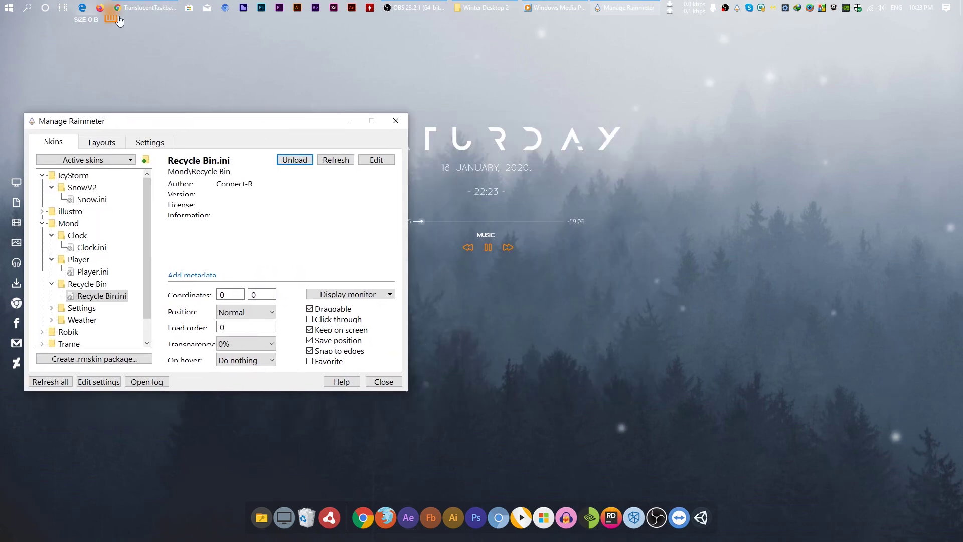
pyautogui.moveTo(88, 23); pyautogui.dragTo(930, 527)
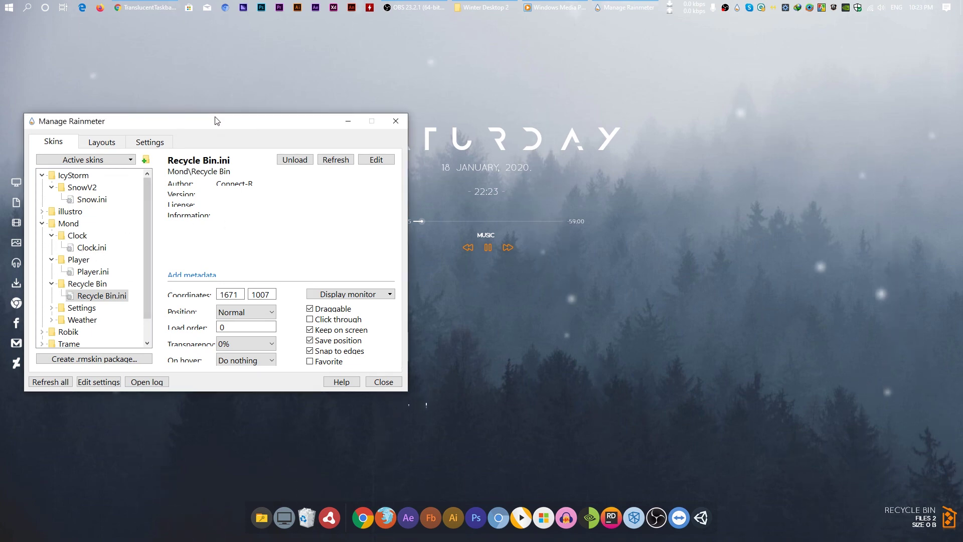
# Load Settings.ini from the Mond skin, moving the Manage Rainmeter window aside.
pyautogui.moveTo(213, 121); pyautogui.dragTo(295, 54)
pyautogui.scroll(-1, 166, 236)
pyautogui.click(133, 218)
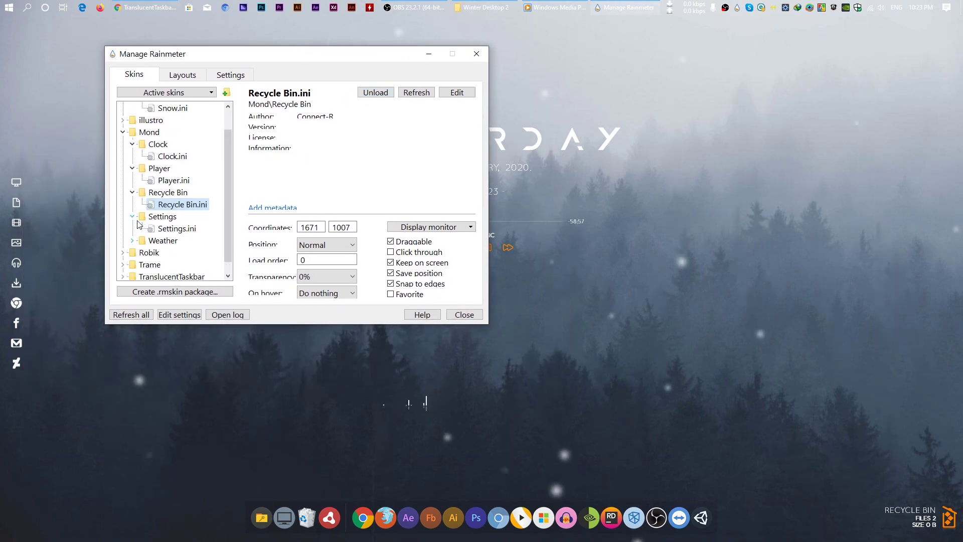
pyautogui.click(180, 230)
pyautogui.click(375, 93)
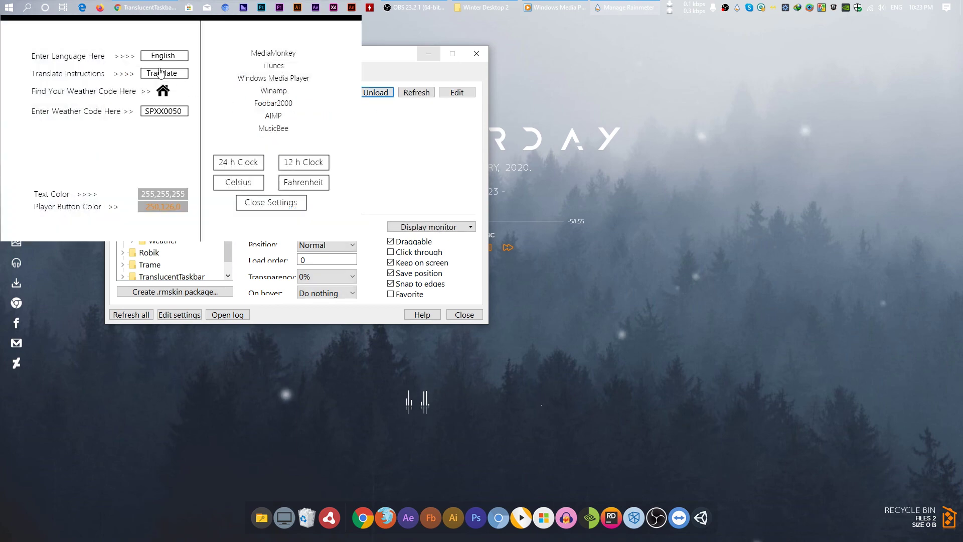
# Change the Mond player button colour to near-white 245,242,240 and close the skin's settings.
pyautogui.click(160, 216)
pyautogui.click(406, 199)
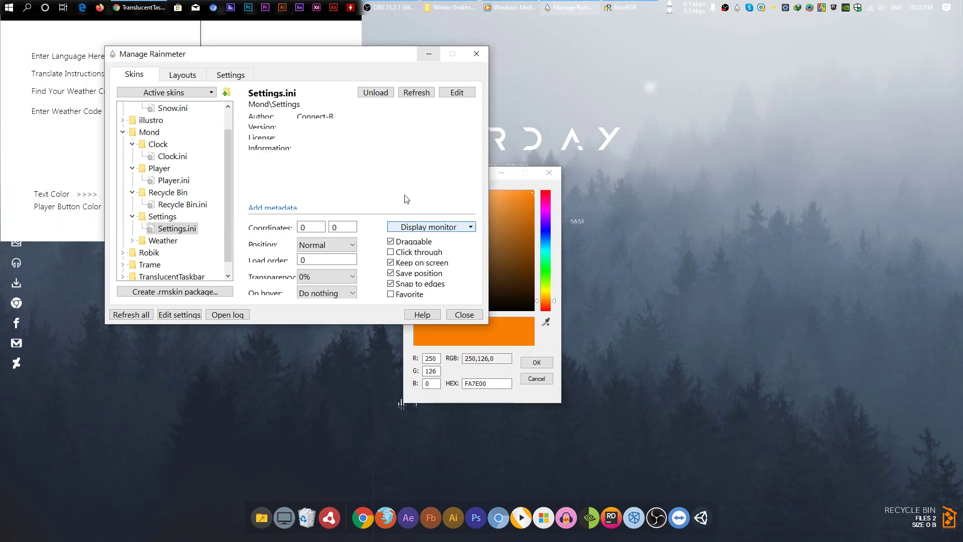
pyautogui.click(28, 213)
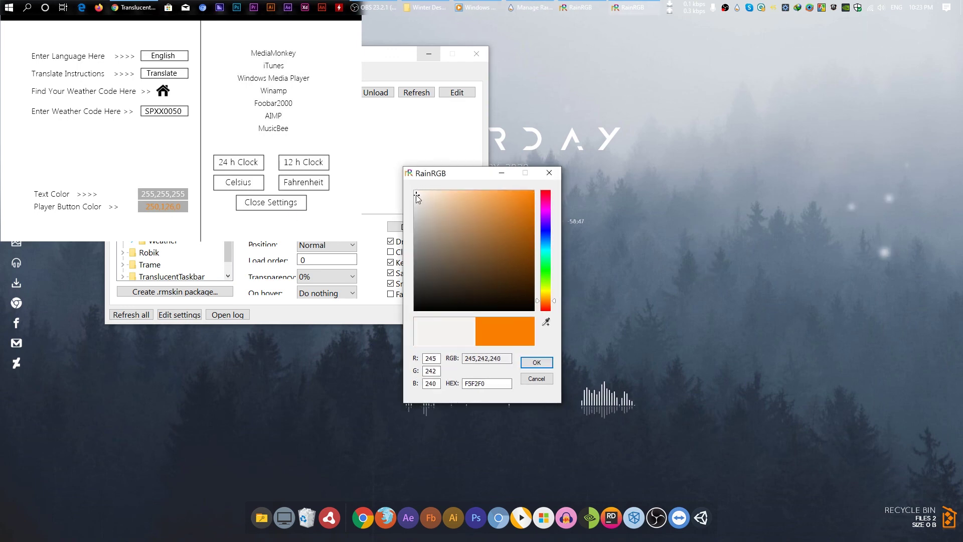
pyautogui.click(534, 359)
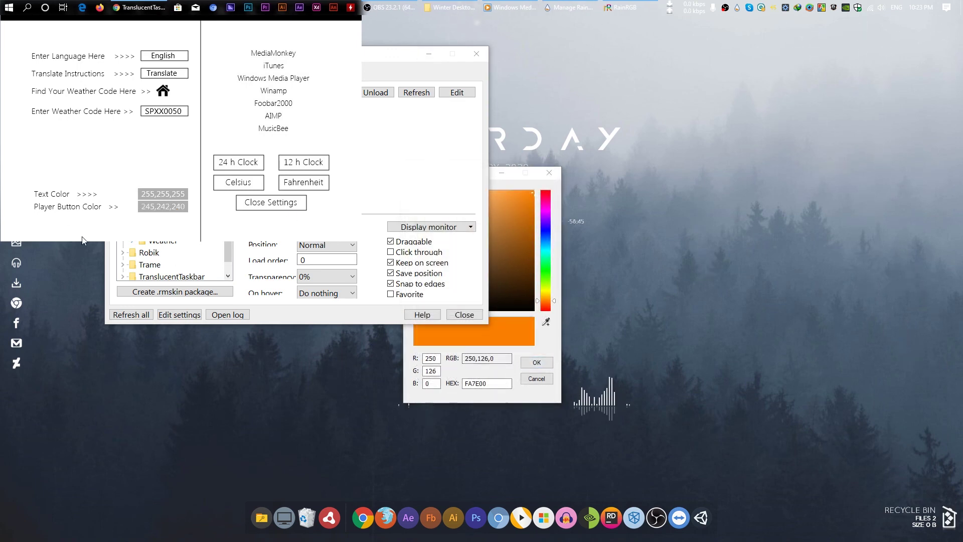
pyautogui.click(289, 206)
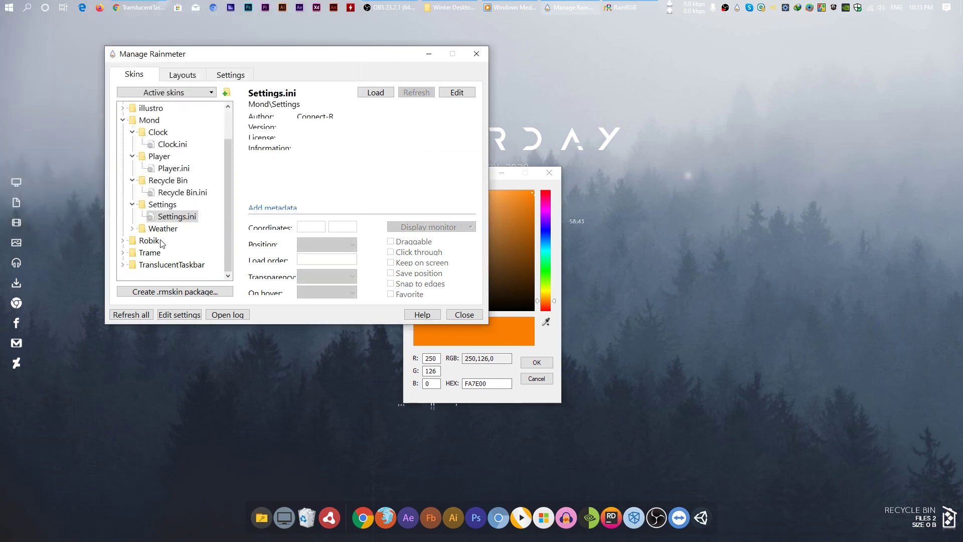
# Set the position of the remaining active Rainmeter skins to On desktop and close the Manage Rainmeter window.
pyautogui.click(340, 245)
pyautogui.click(321, 254)
pyautogui.click(123, 265)
pyautogui.click(132, 192)
pyautogui.click(172, 204)
pyautogui.click(326, 245)
pyautogui.click(321, 253)
pyautogui.click(122, 264)
pyautogui.click(172, 264)
pyautogui.click(326, 244)
pyautogui.click(322, 254)
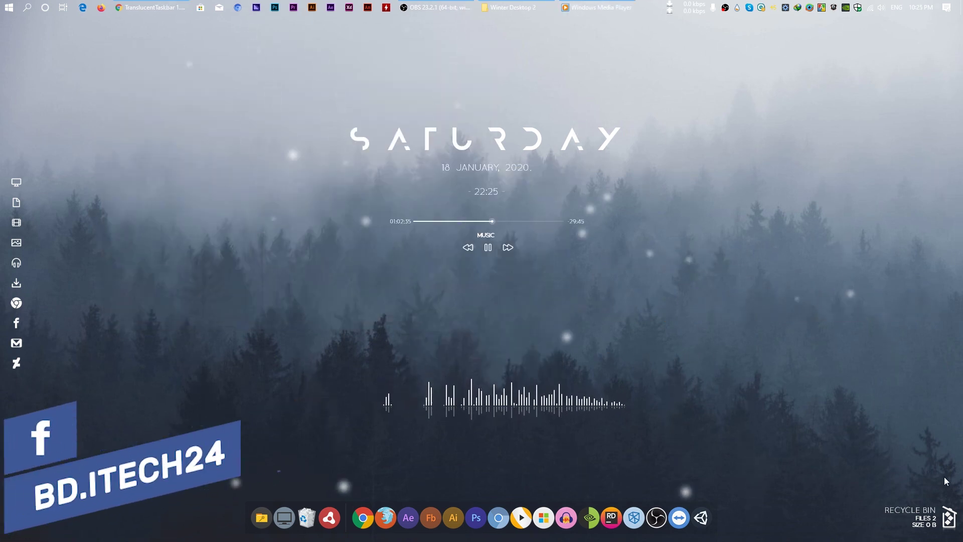
pyautogui.click(1, 4)
pyautogui.click(2, 4)
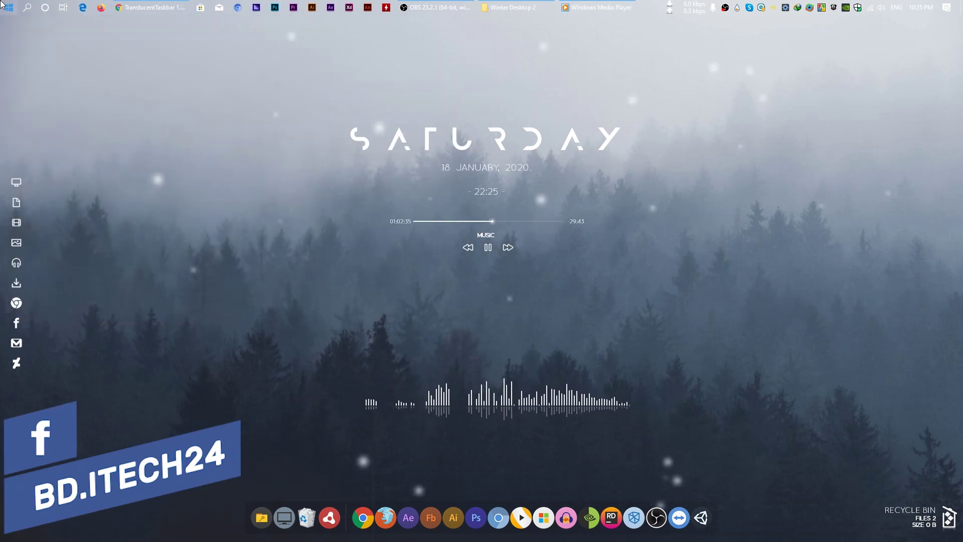